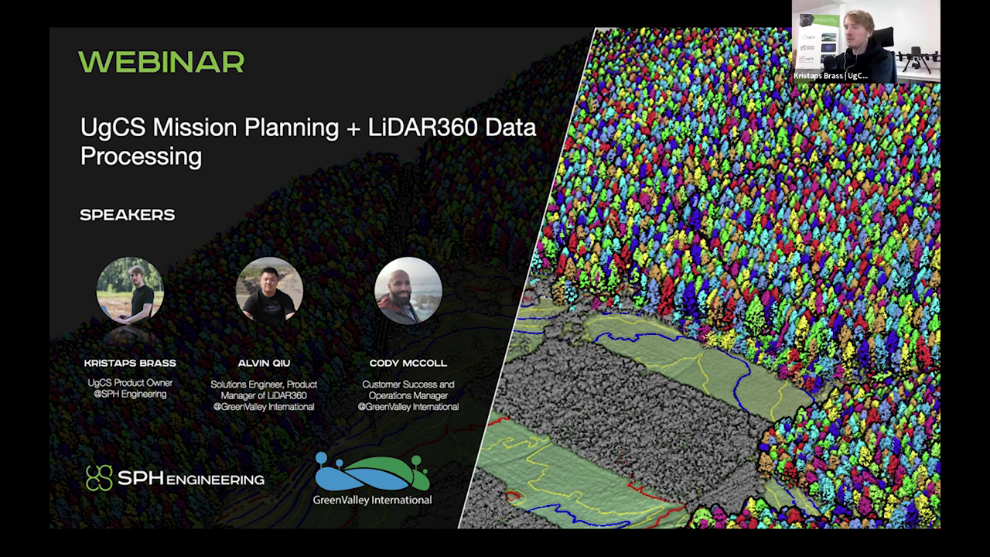
{"action": "key", "text": "Right"}
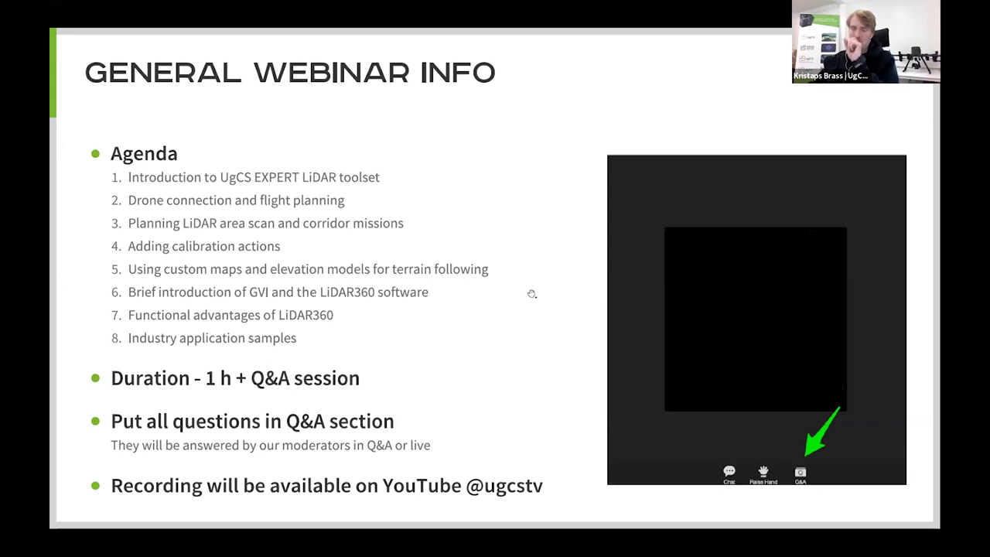
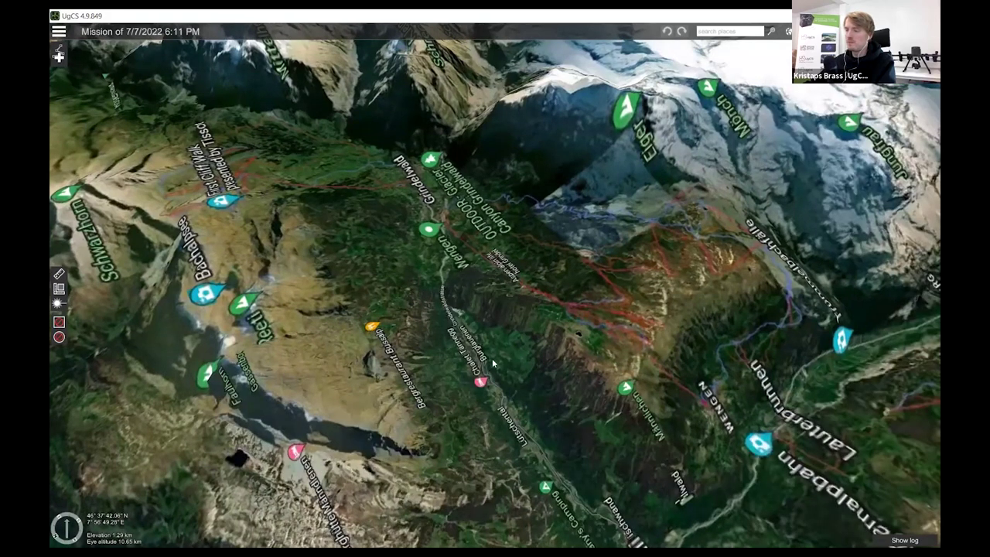
{"action": "scroll", "coordinate": [488, 373], "scroll_direction": "up", "scroll_amount": 10}
{"action": "scroll", "coordinate": [526, 334], "scroll_direction": "down", "scroll_amount": 3}
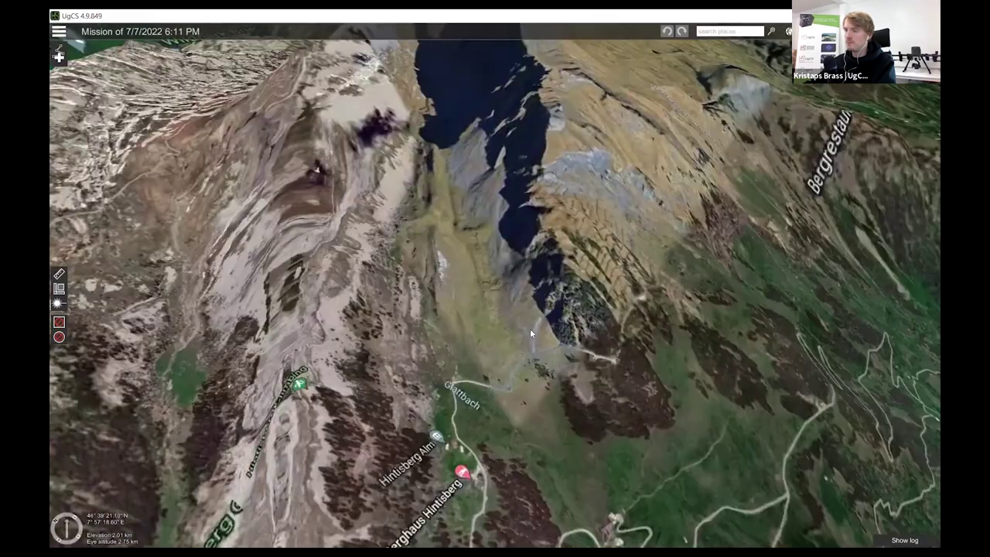
{"action": "scroll", "coordinate": [589, 327], "scroll_direction": "up", "scroll_amount": 5}
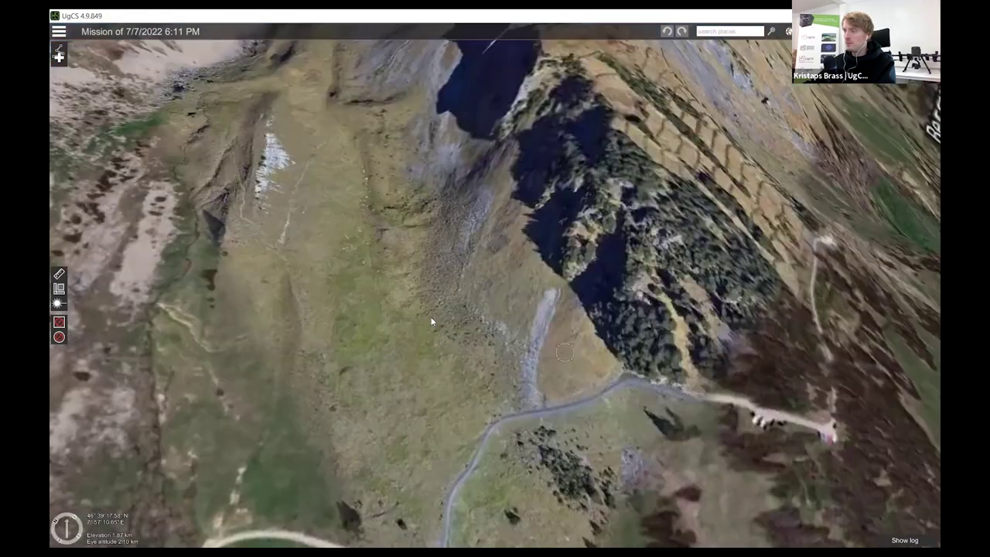
{"action": "scroll", "coordinate": [504, 309], "scroll_direction": "up", "scroll_amount": 3}
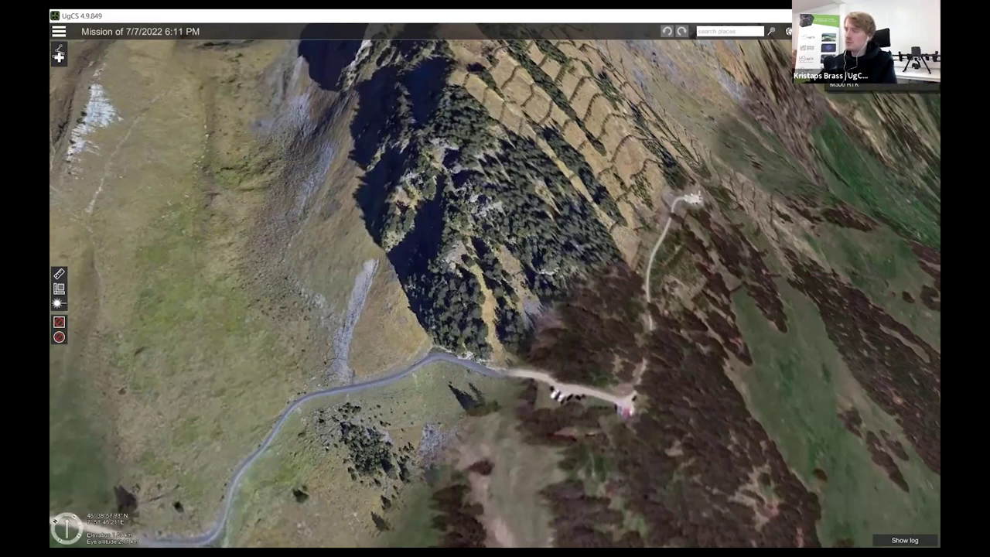
- Display the M300 RTK's telemetry and command options, and review its detailed flight readings
{"action": "left_click", "coordinate": [856, 85]}
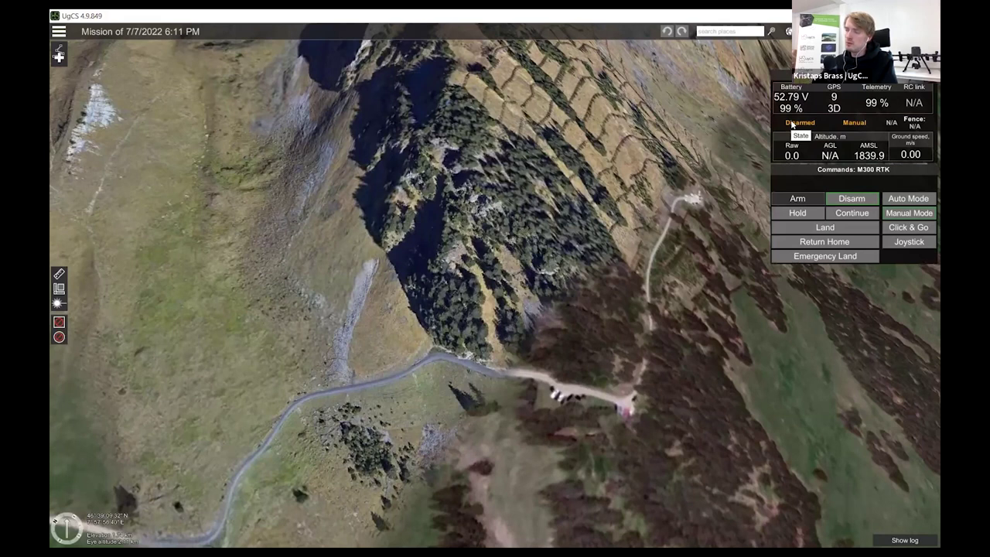
{"action": "mouse_move", "coordinate": [845, 80]}
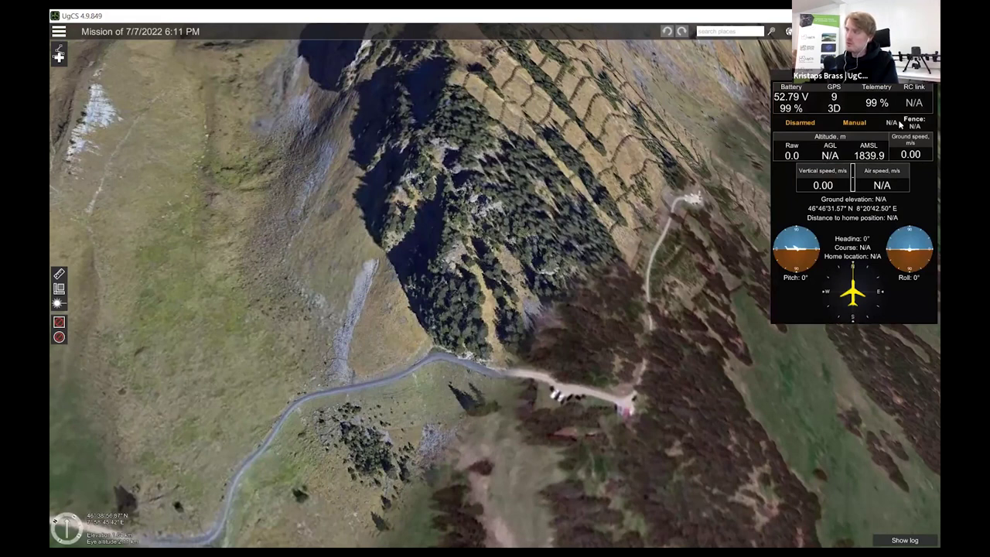
{"action": "left_click", "coordinate": [878, 169]}
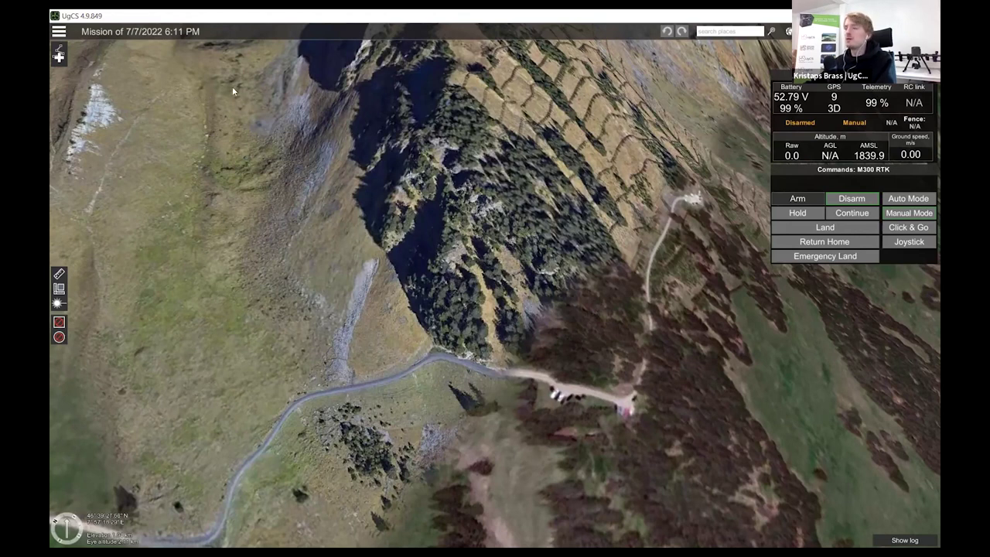
- Create a new route from scratch with the default name Untitled route and the DJI Matrice 300 RTK profile
{"action": "left_click", "coordinate": [64, 56]}
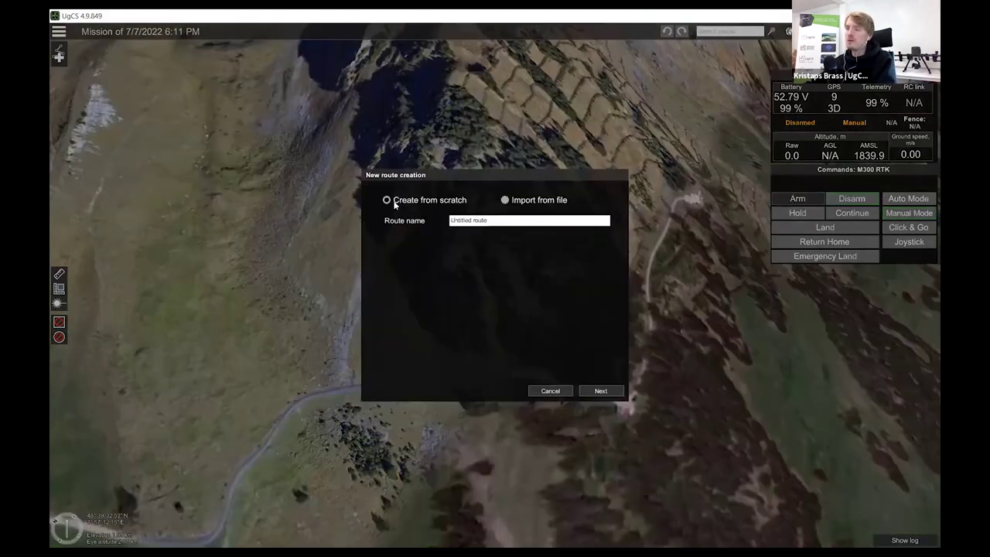
{"action": "left_click", "coordinate": [608, 391]}
{"action": "left_click", "coordinate": [483, 248]}
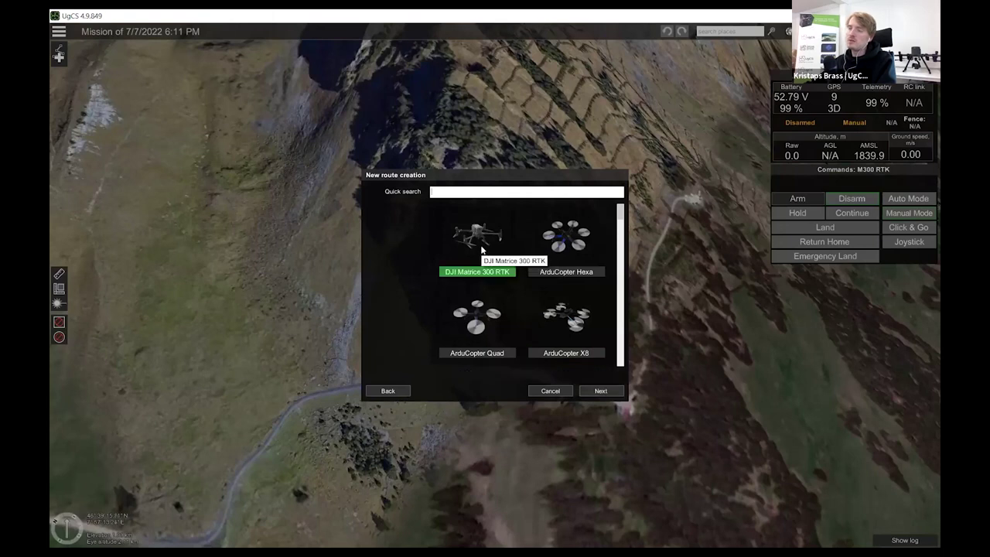
{"action": "left_click", "coordinate": [600, 391]}
{"action": "left_click", "coordinate": [600, 390]}
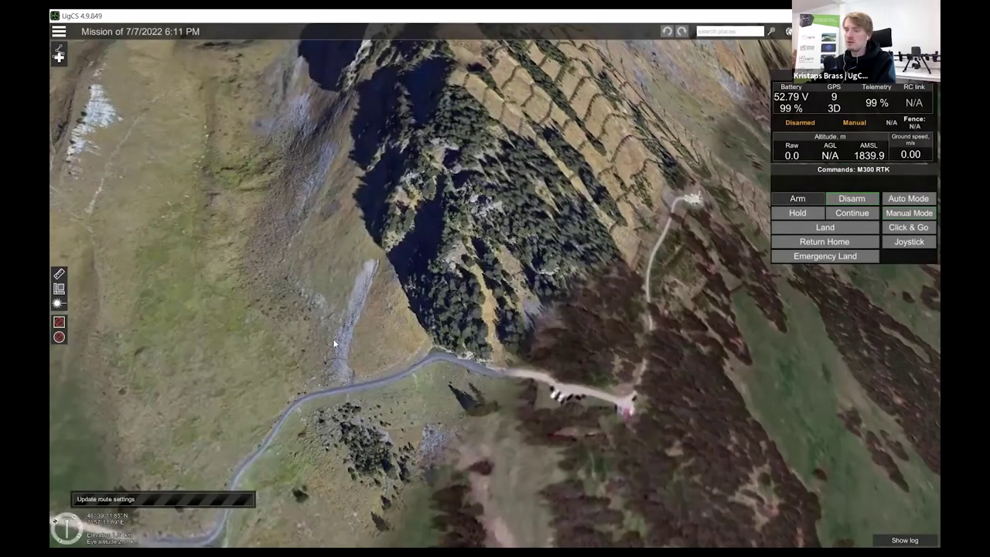
- Examine the mountain terrain for a flight area in the river valley near Staldenbachfall
{"action": "scroll", "coordinate": [395, 317], "scroll_direction": "down", "scroll_amount": 5}
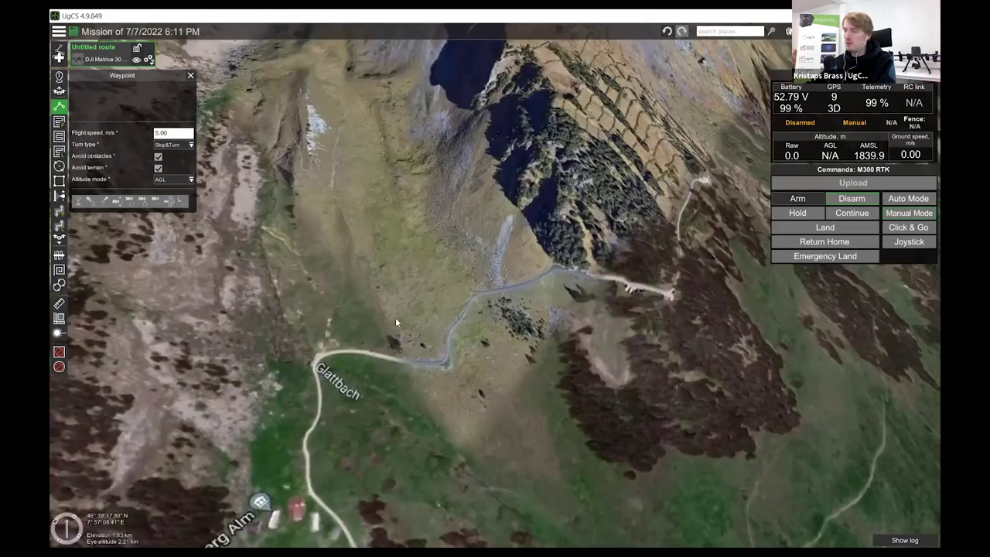
{"action": "left_click_drag", "start_coordinate": [395, 316], "coordinate": [522, 383]}
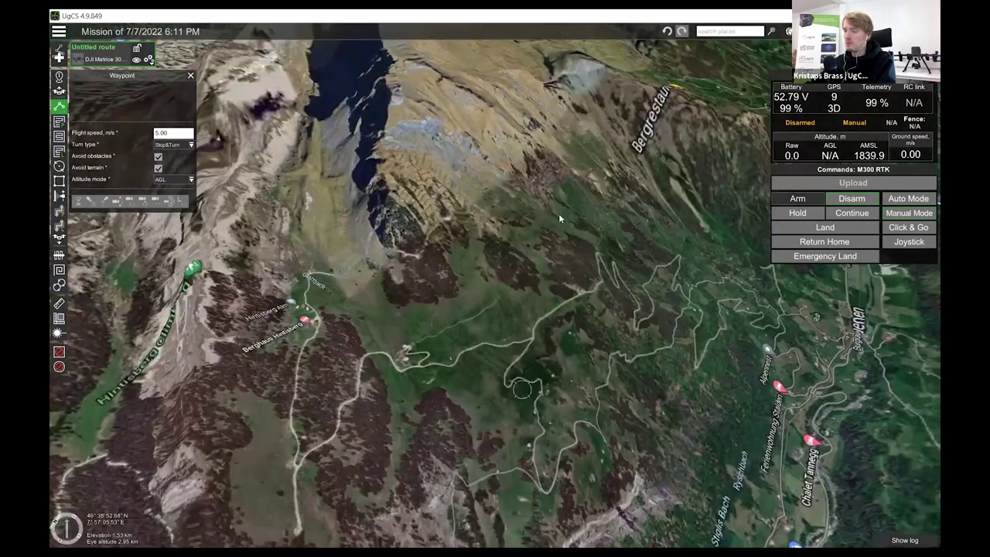
{"action": "scroll", "coordinate": [558, 213], "scroll_direction": "down", "scroll_amount": 3}
{"action": "scroll", "coordinate": [572, 302], "scroll_direction": "up", "scroll_amount": 3}
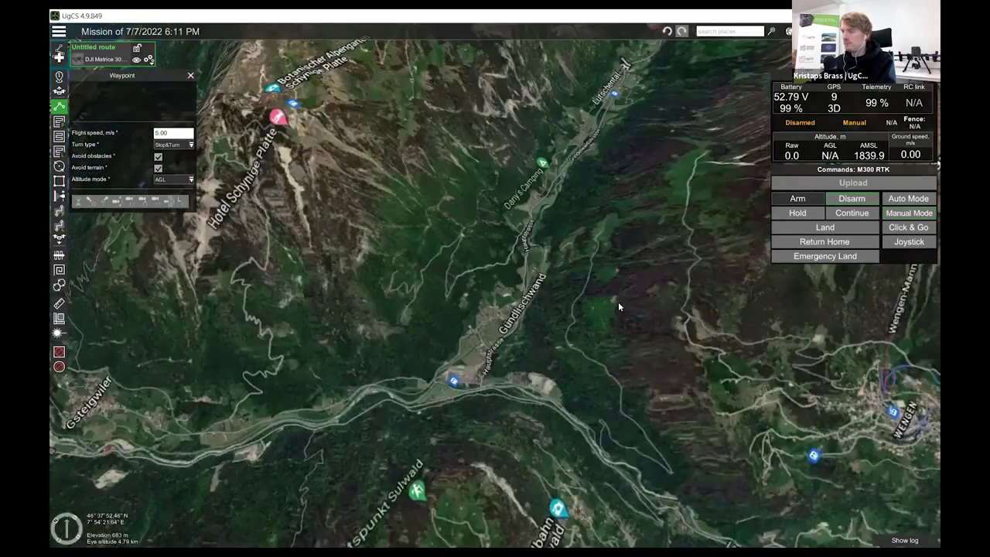
{"action": "scroll", "coordinate": [562, 323], "scroll_direction": "up", "scroll_amount": 5}
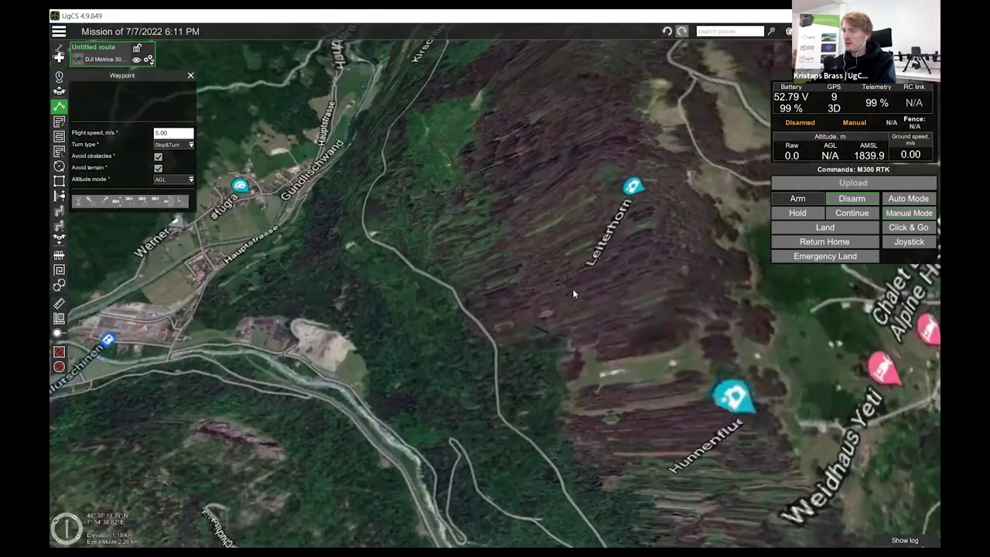
{"action": "scroll", "coordinate": [428, 364], "scroll_direction": "down", "scroll_amount": 5}
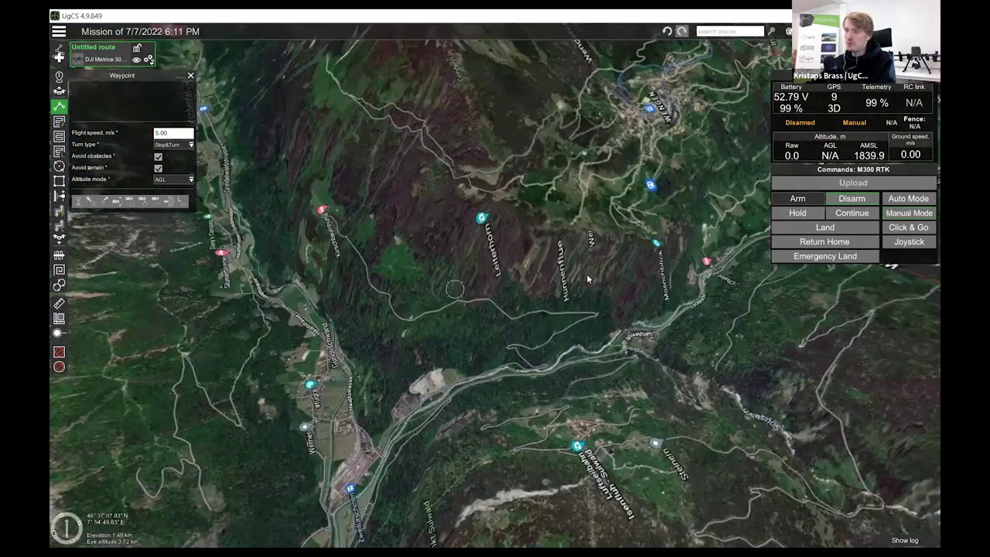
{"action": "scroll", "coordinate": [631, 325], "scroll_direction": "up", "scroll_amount": 2}
{"action": "right_click_drag", "start_coordinate": [414, 408], "coordinate": [626, 241]}
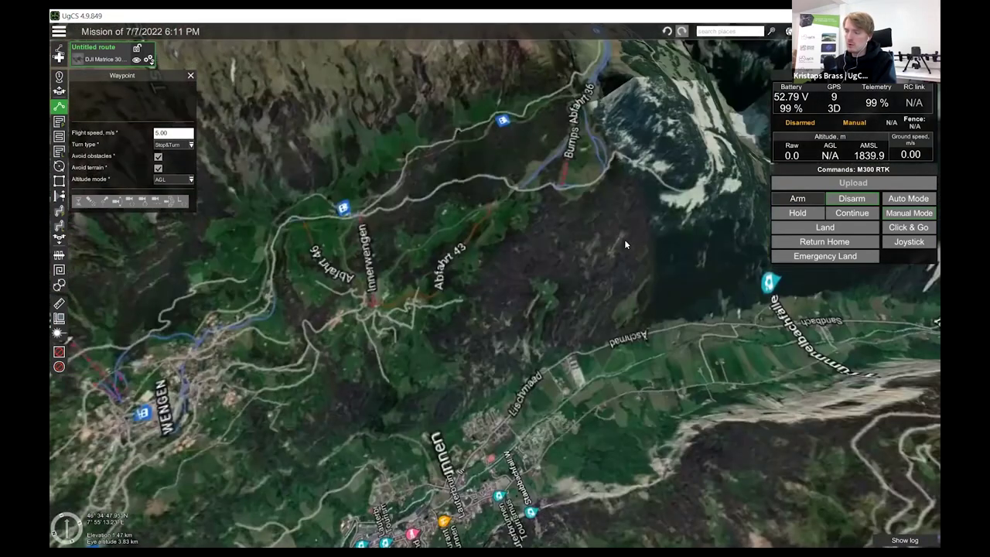
{"action": "right_click_drag", "start_coordinate": [398, 365], "coordinate": [402, 351]}
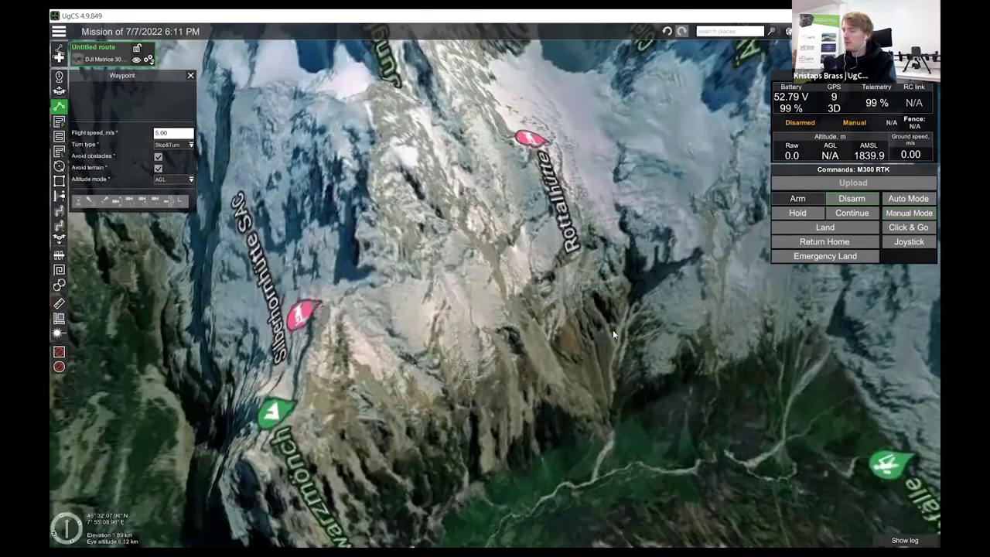
{"action": "scroll", "coordinate": [622, 355], "scroll_direction": "up", "scroll_amount": 5}
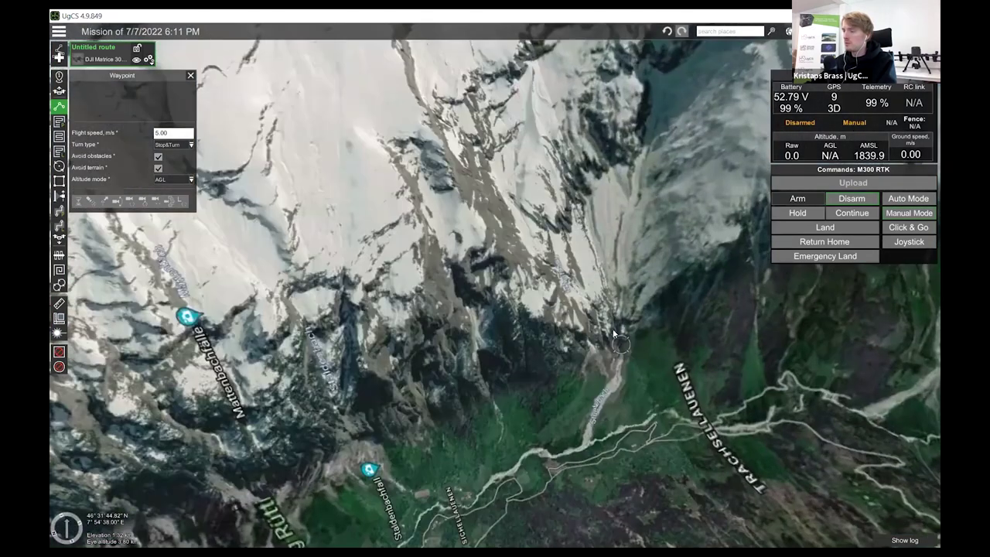
{"action": "scroll", "coordinate": [571, 290], "scroll_direction": "up", "scroll_amount": 1}
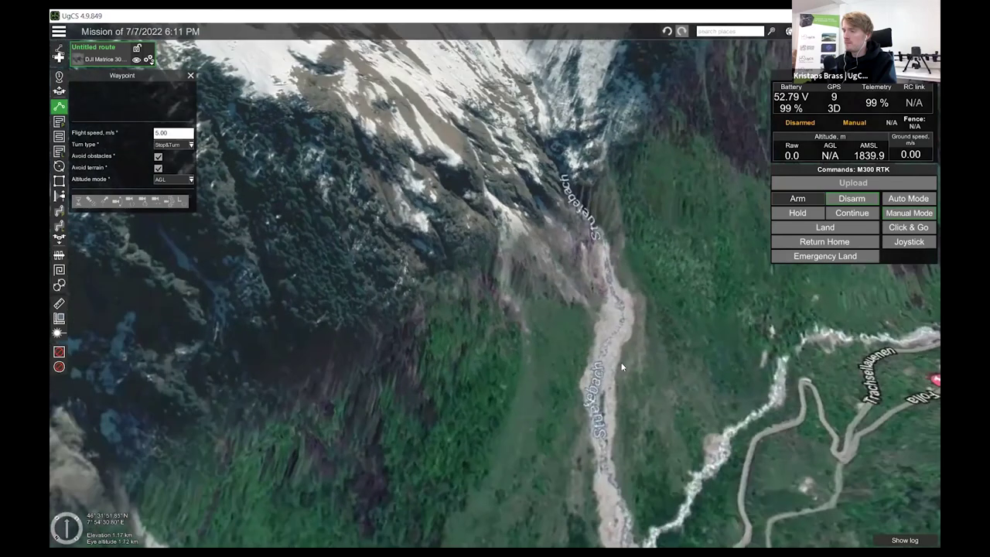
{"action": "right_click_drag", "start_coordinate": [621, 366], "coordinate": [627, 345]}
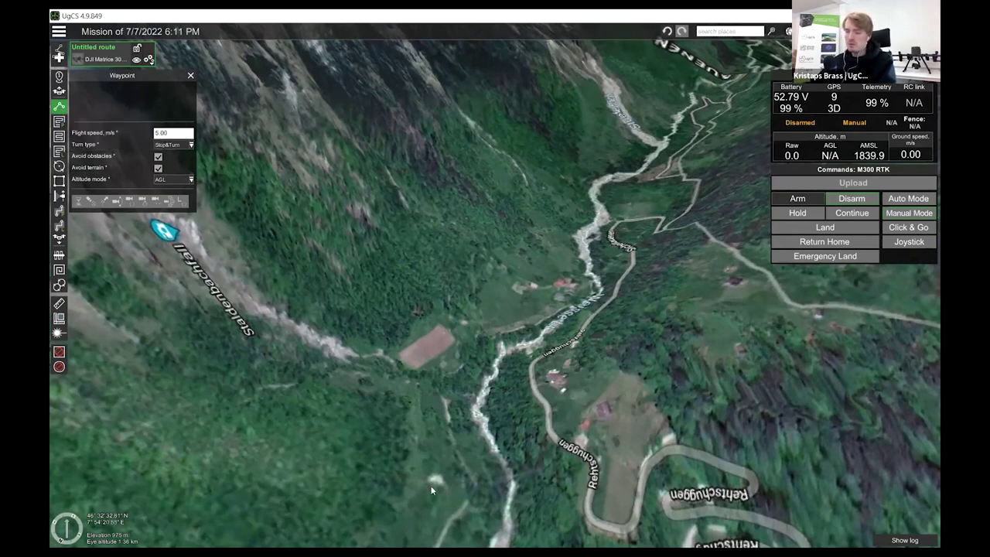
- Place four waypoints at 50 m AGL along the river in the valley beside Staldenbachfall
{"action": "left_click", "coordinate": [499, 487]}
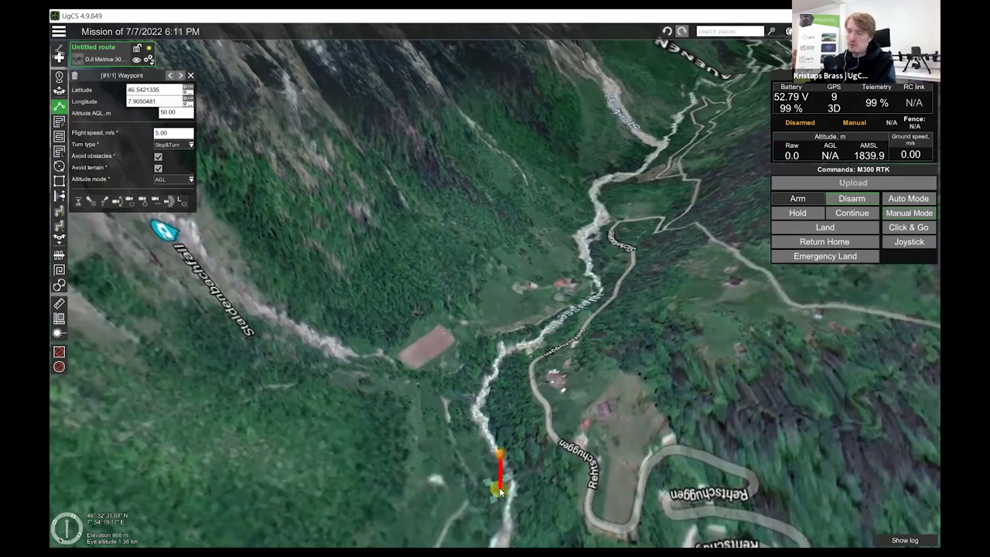
{"action": "left_click", "coordinate": [454, 398]}
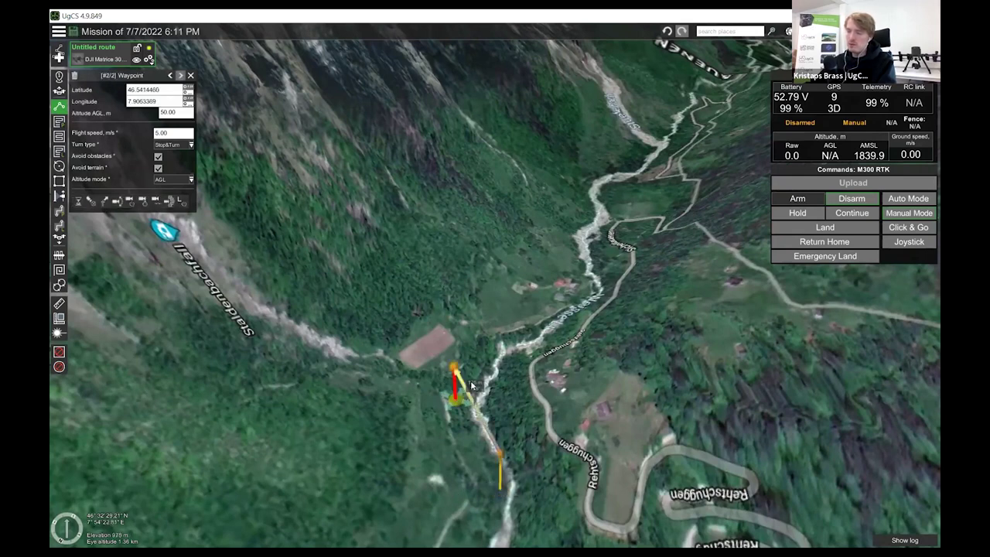
{"action": "left_click", "coordinate": [529, 336]}
{"action": "left_click", "coordinate": [602, 295]}
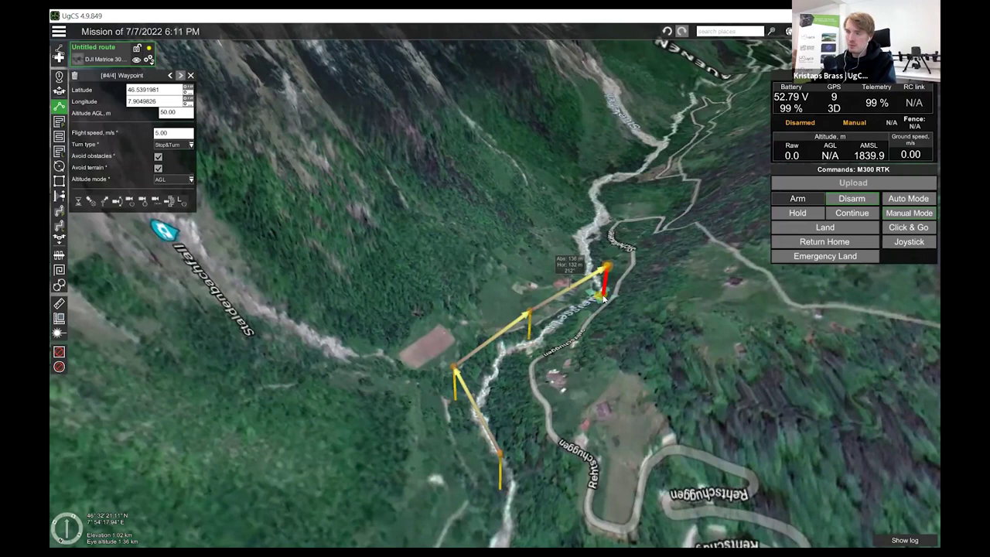
- Raise the third waypoint to about 78 m AGL and shift all four waypoints together toward the brown field beside the river
{"action": "left_click", "coordinate": [529, 332]}
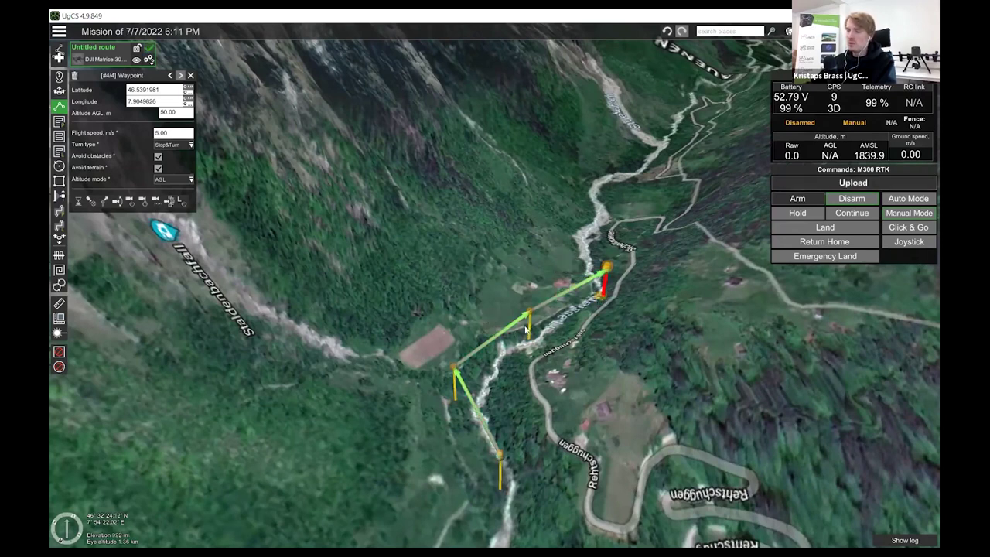
{"action": "left_click_drag", "start_coordinate": [530, 333], "coordinate": [534, 296]}
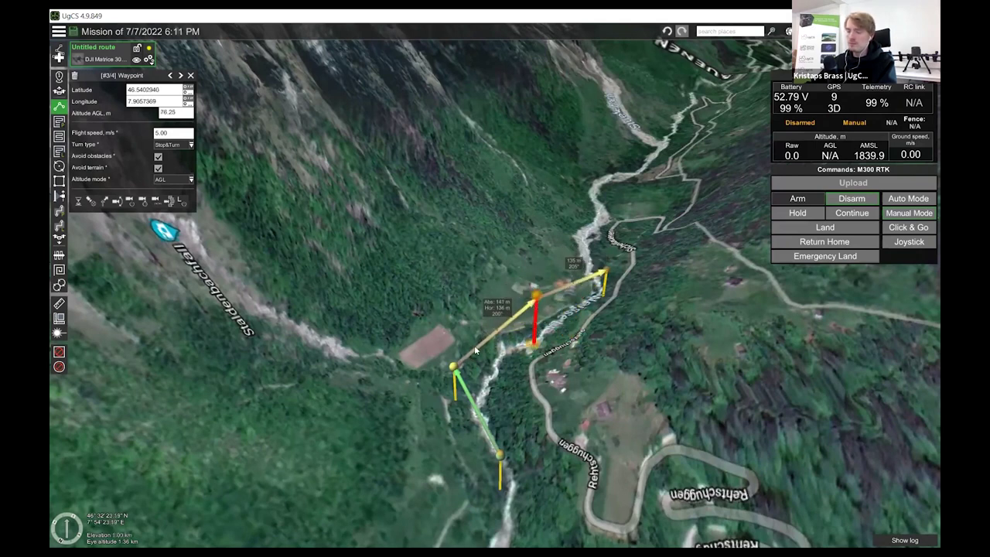
{"action": "key", "text": "ctrl+a"}
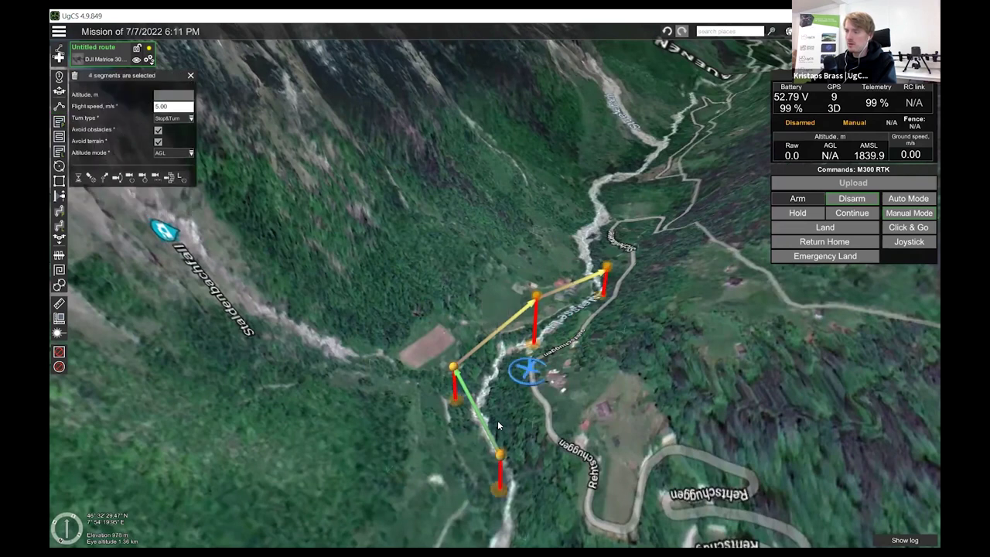
{"action": "left_click_drag", "start_coordinate": [526, 372], "coordinate": [486, 356]}
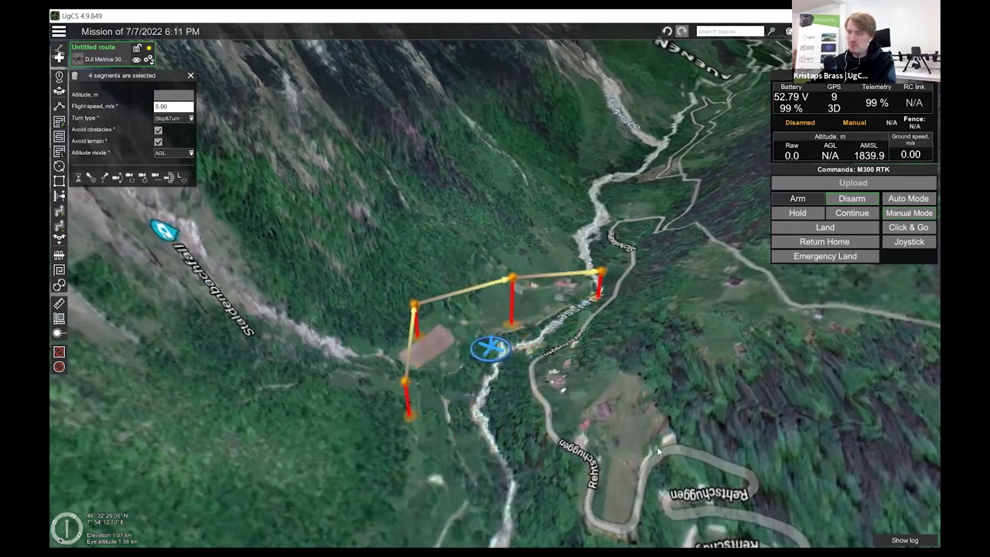
- Review the fourth waypoint's altitude, flight speed, turn type and altitude mode options, keeping Stop&Turn and AGL
{"action": "left_click", "coordinate": [429, 340]}
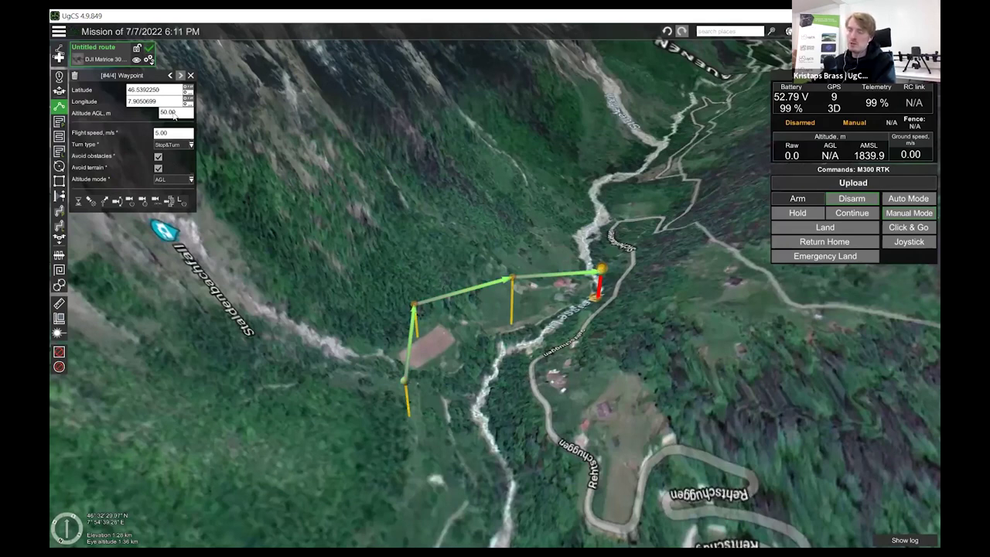
{"action": "left_click", "coordinate": [177, 113]}
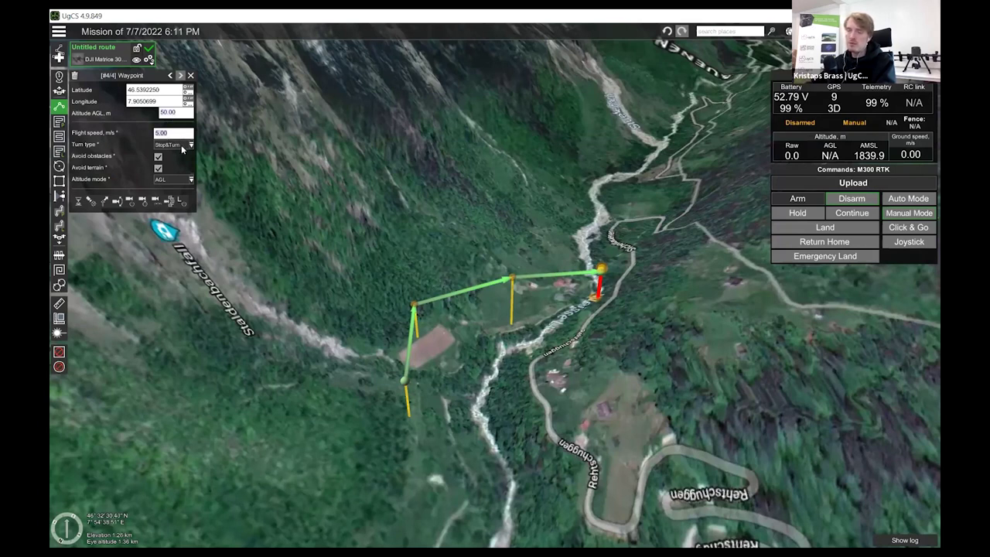
{"action": "left_click", "coordinate": [181, 146]}
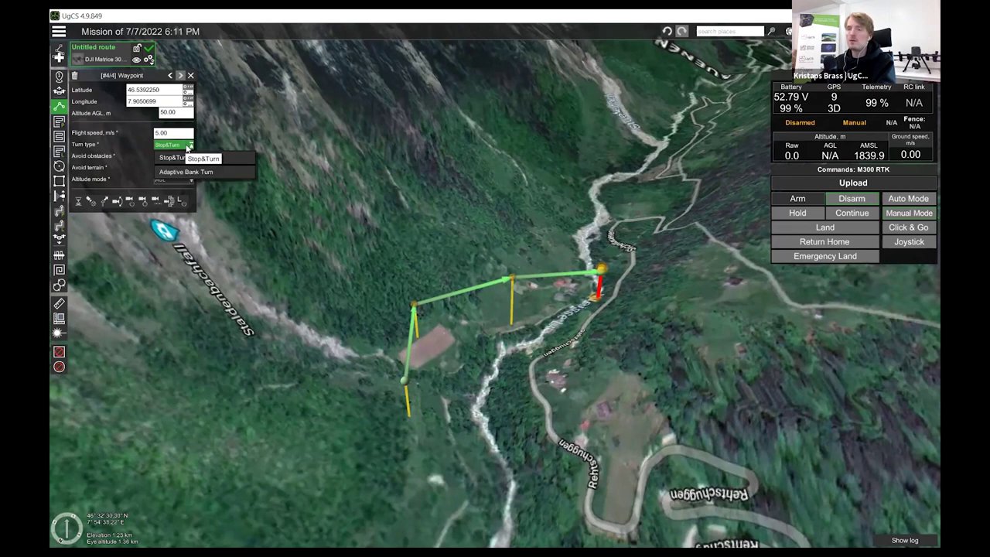
{"action": "left_click", "coordinate": [179, 158]}
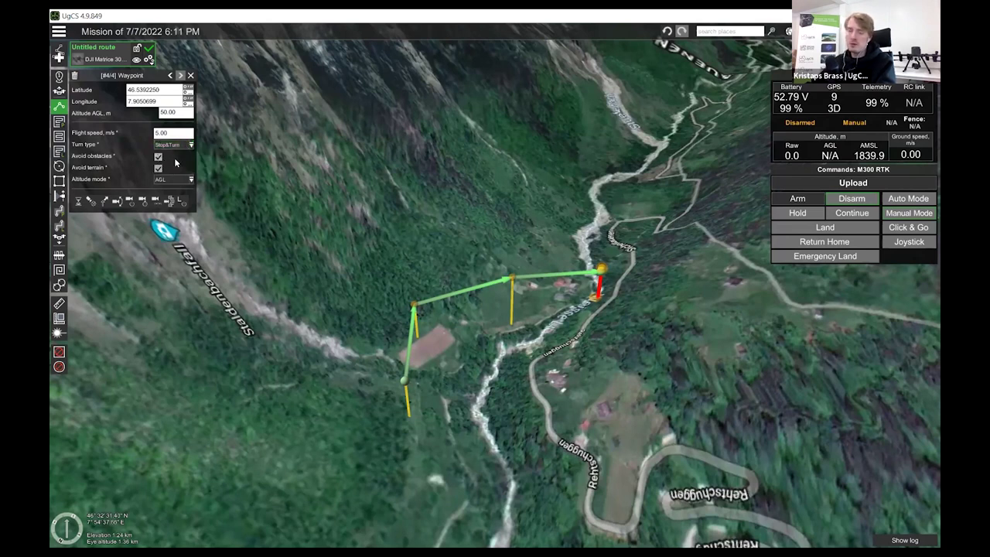
{"action": "left_click", "coordinate": [180, 180]}
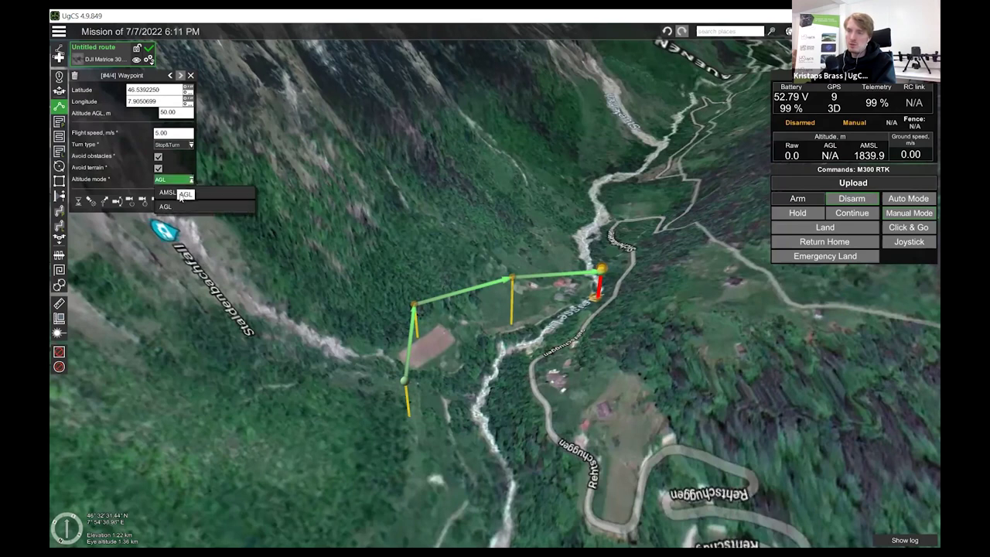
{"action": "left_click", "coordinate": [184, 180]}
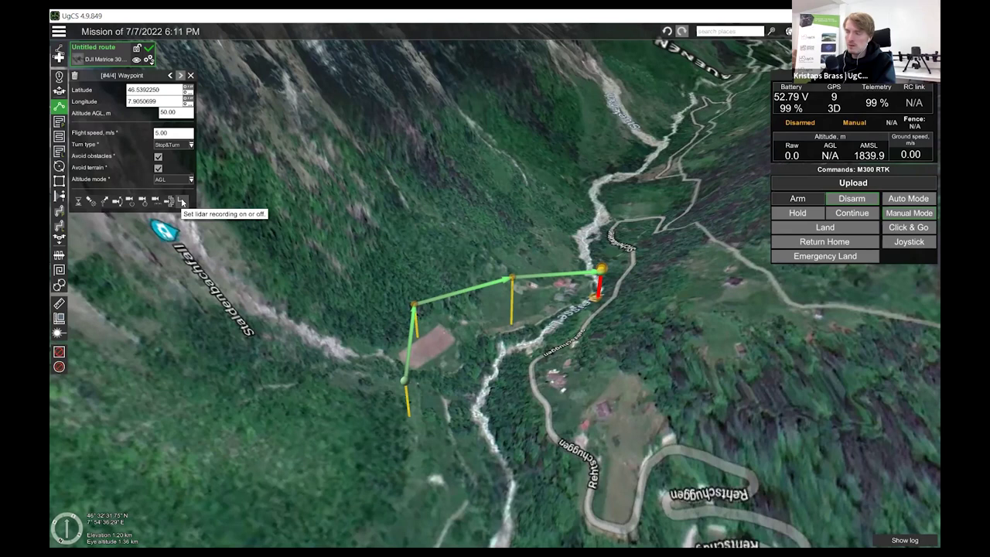
- Rename the untitled route to "Waypoints"
{"action": "double_click", "coordinate": [91, 49]}
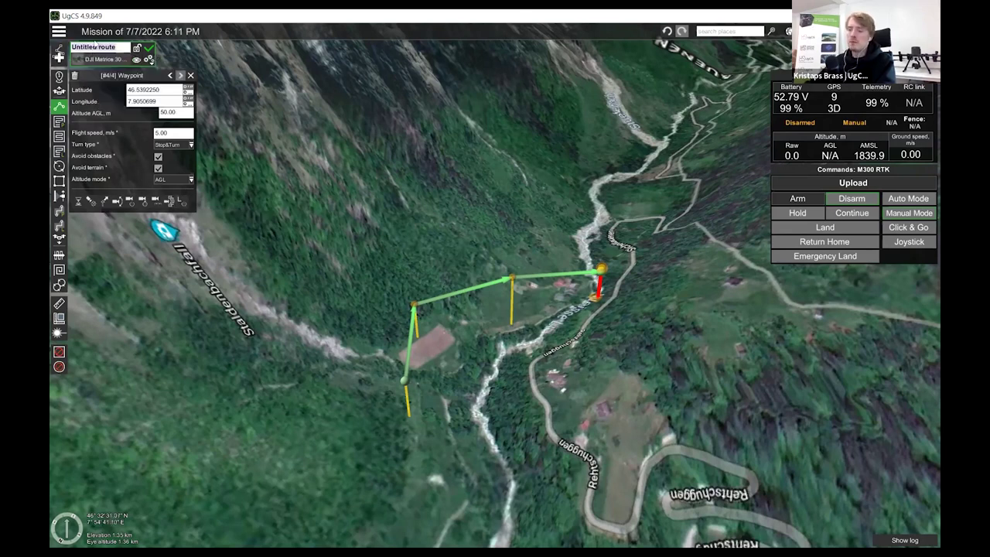
{"action": "type", "text": "Waypoint"}
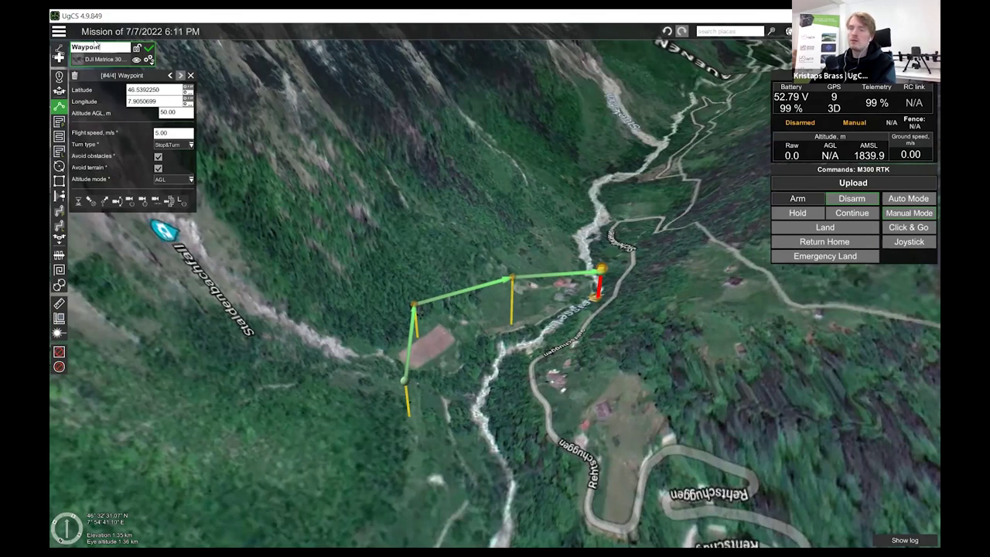
{"action": "key", "text": "Return"}
{"action": "type", "text": "s"}
{"action": "key", "text": "Return"}
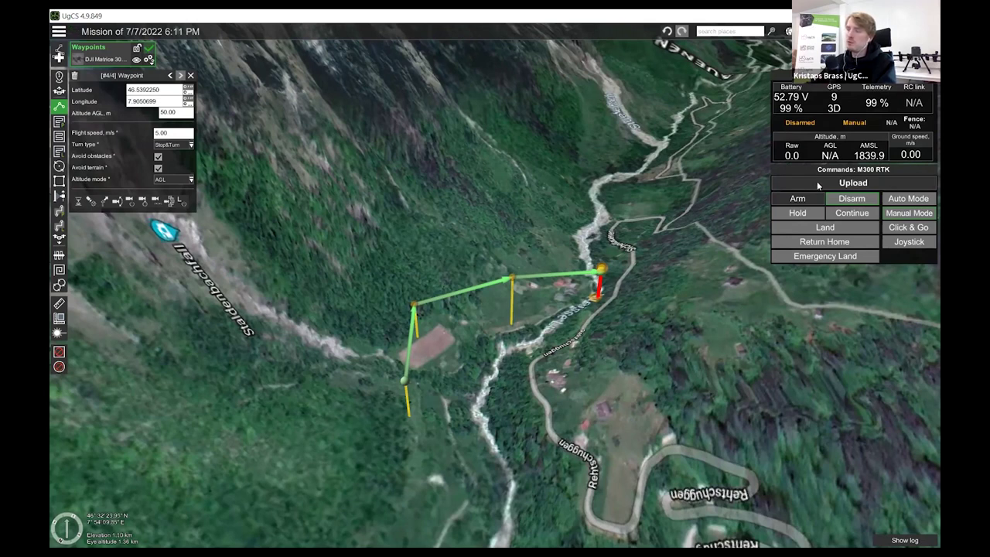
- Upload the Waypoints route to the M300 RTK, starting it from the beginning
{"action": "left_click", "coordinate": [817, 181]}
{"action": "left_click", "coordinate": [726, 205]}
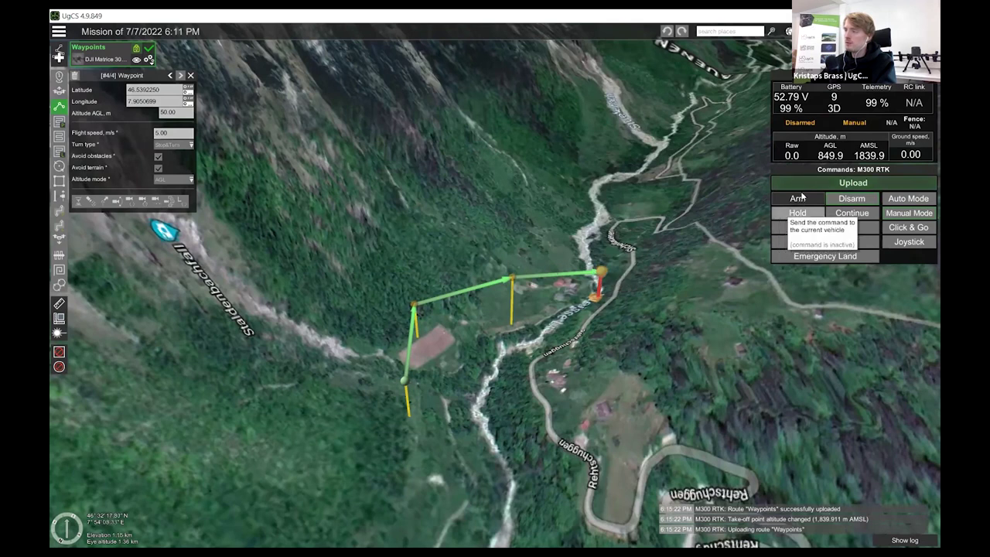
{"action": "left_click", "coordinate": [804, 184]}
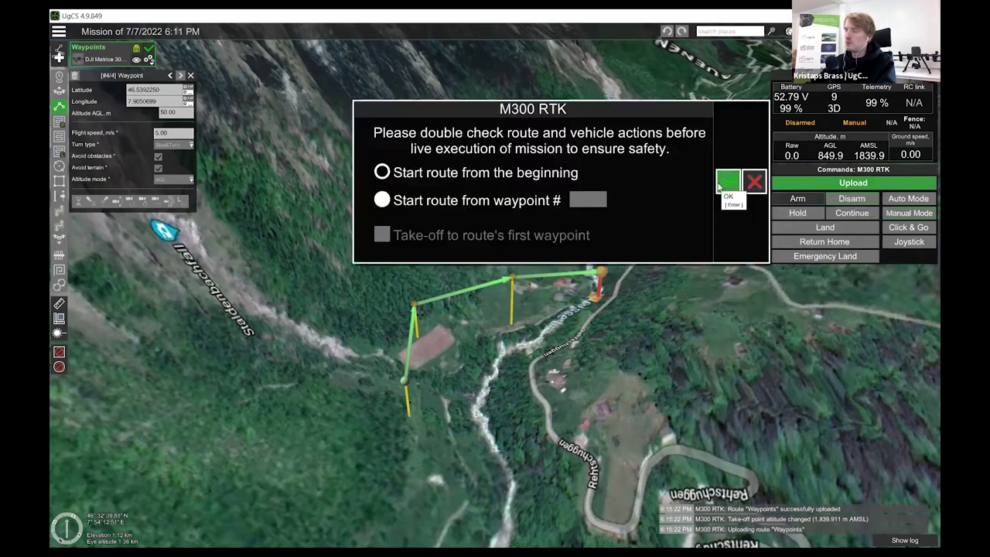
{"action": "left_click", "coordinate": [725, 183]}
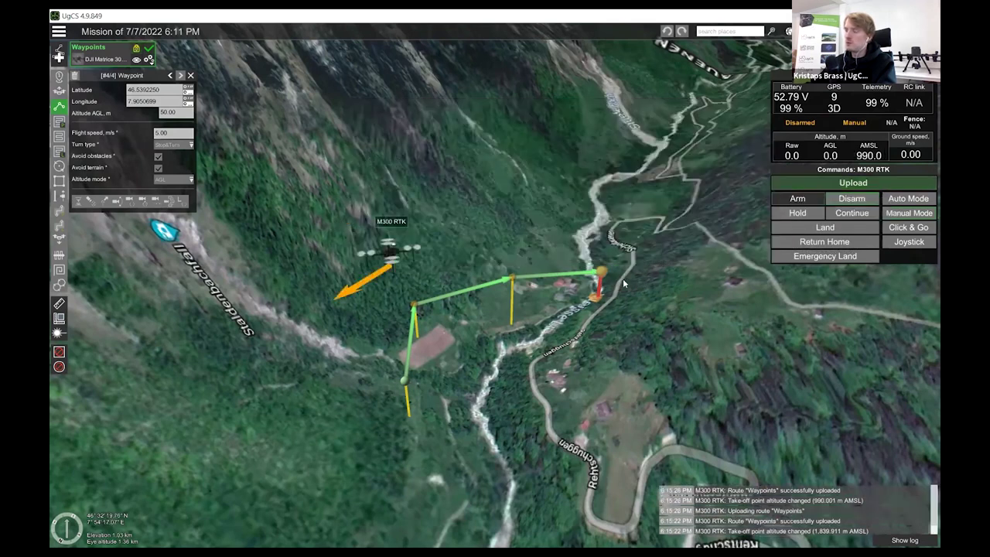
- Arm the M300 RTK and switch it to Auto Mode to fly the uploaded route
{"action": "left_click", "coordinate": [782, 196]}
{"action": "key", "text": "Return"}
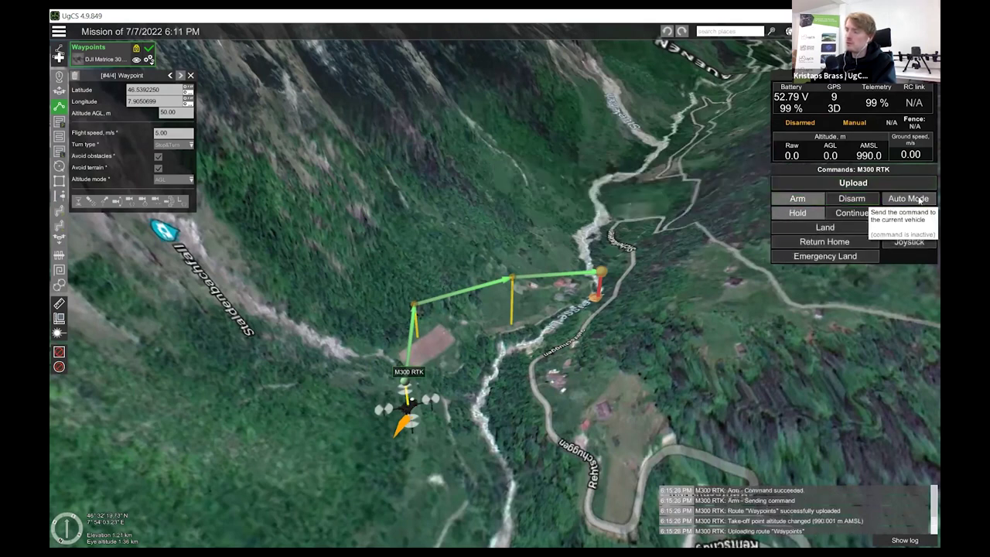
{"action": "left_click", "coordinate": [908, 198]}
{"action": "key", "text": "Return"}
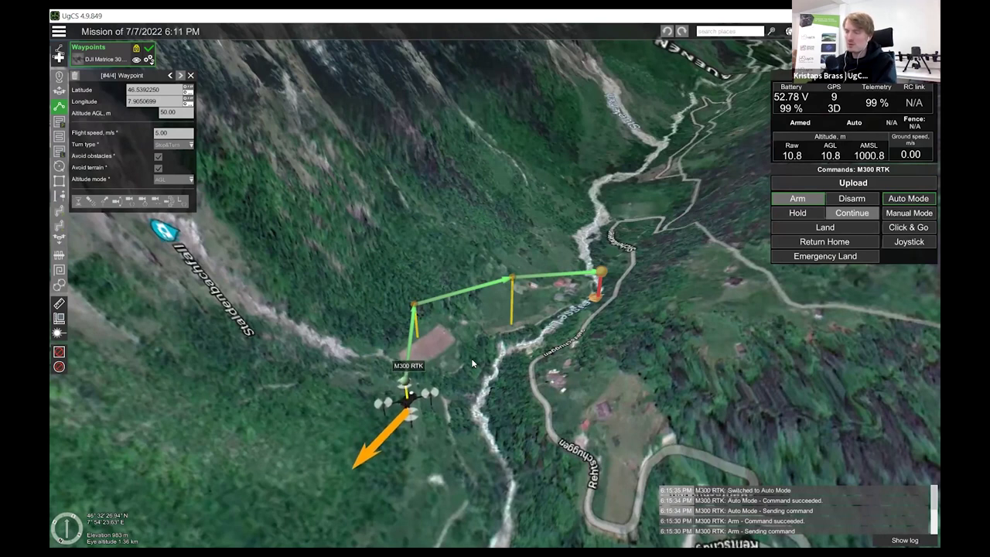
{"action": "scroll", "coordinate": [474, 356], "scroll_direction": "down", "scroll_amount": 2}
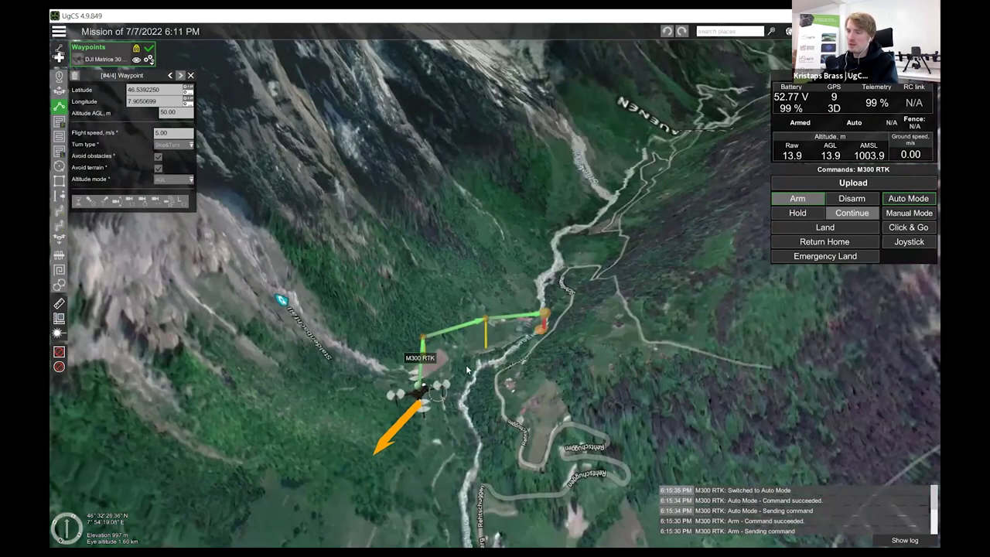
{"action": "scroll", "coordinate": [553, 358], "scroll_direction": "up", "scroll_amount": 2}
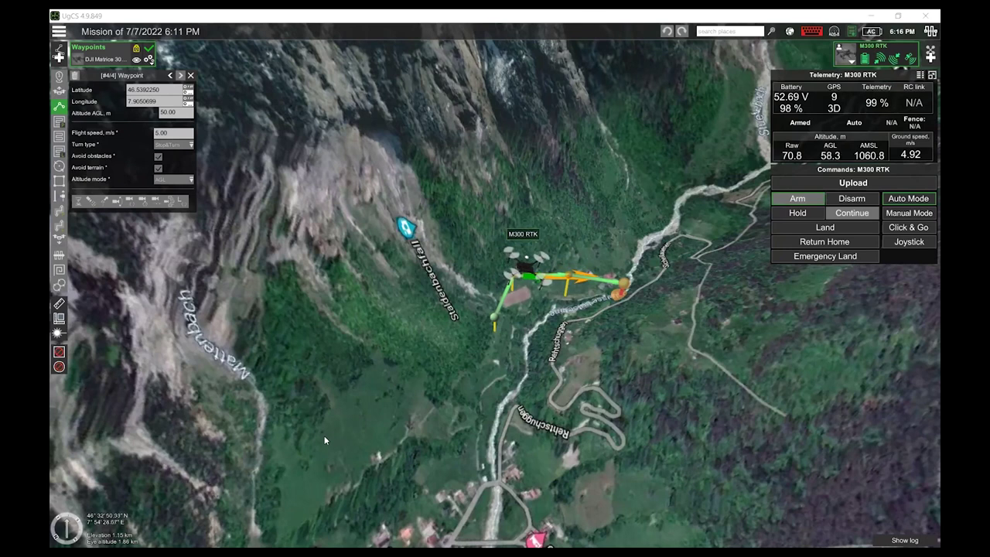
- Examine the surrounding mountains beyond the valley for a snowy slope suited to a lidar survey
{"action": "right_click_drag", "start_coordinate": [598, 252], "coordinate": [542, 371]}
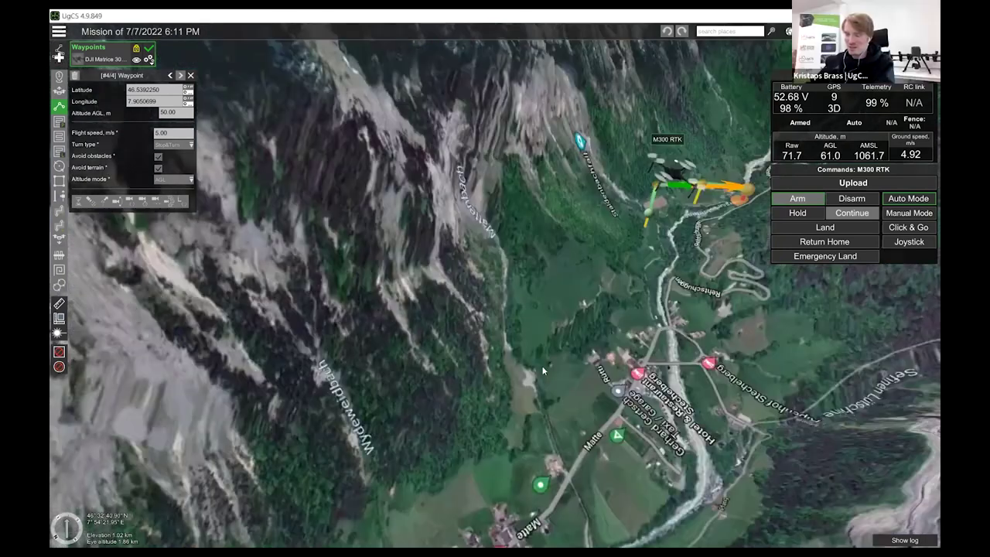
{"action": "right_click_drag", "start_coordinate": [559, 308], "coordinate": [557, 316]}
{"action": "right_click_drag", "start_coordinate": [535, 369], "coordinate": [605, 327]}
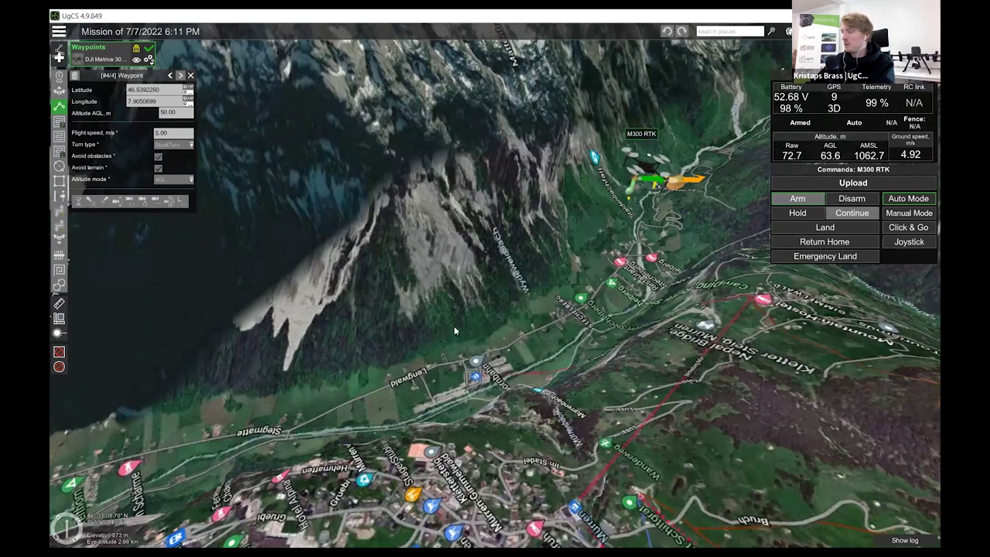
{"action": "right_click_drag", "start_coordinate": [423, 382], "coordinate": [605, 307]}
{"action": "right_click_drag", "start_coordinate": [402, 408], "coordinate": [540, 368]}
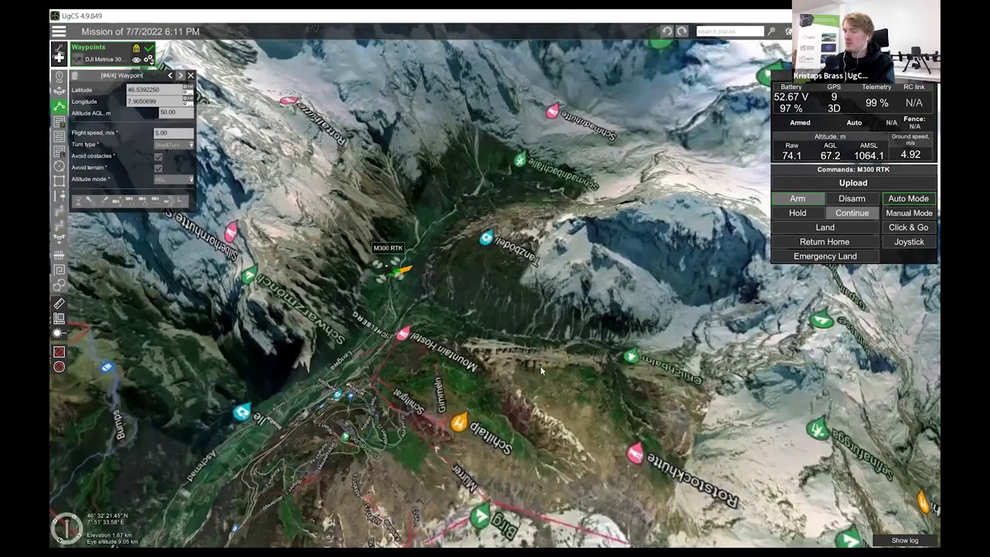
{"action": "right_click_drag", "start_coordinate": [486, 299], "coordinate": [492, 317]}
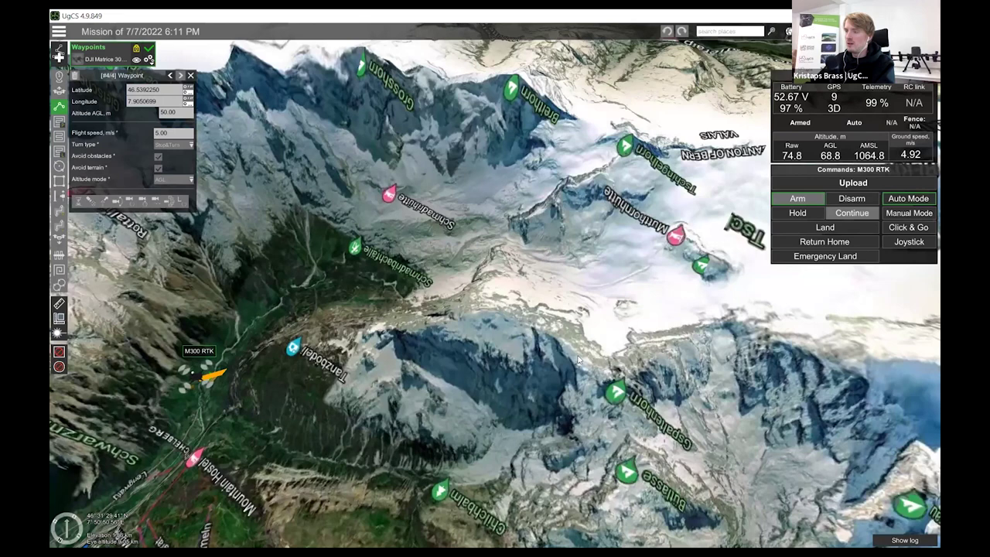
{"action": "right_click_drag", "start_coordinate": [578, 360], "coordinate": [495, 327]}
{"action": "scroll", "coordinate": [554, 292], "scroll_direction": "up", "scroll_amount": 5}
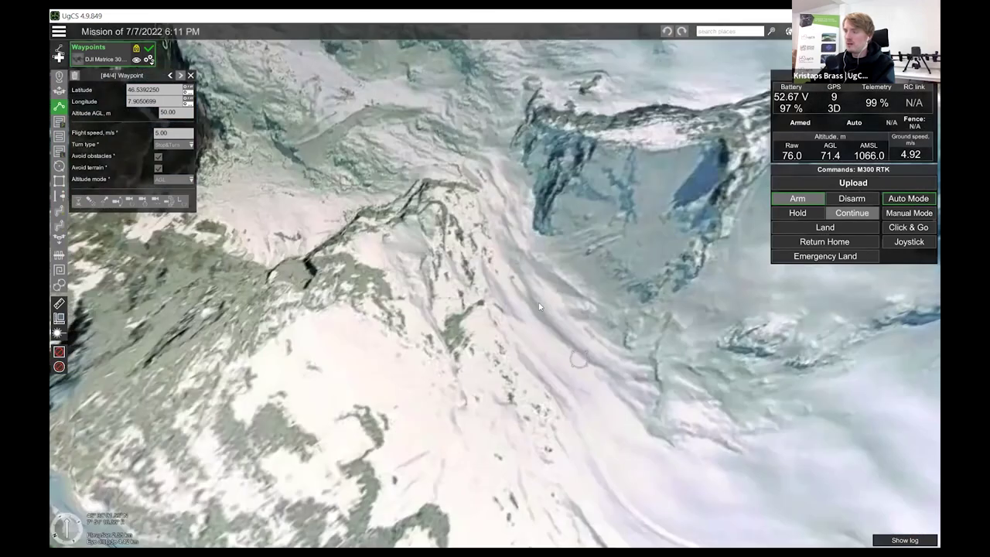
{"action": "scroll", "coordinate": [534, 286], "scroll_direction": "down", "scroll_amount": 2}
{"action": "scroll", "coordinate": [518, 320], "scroll_direction": "up", "scroll_amount": 3}
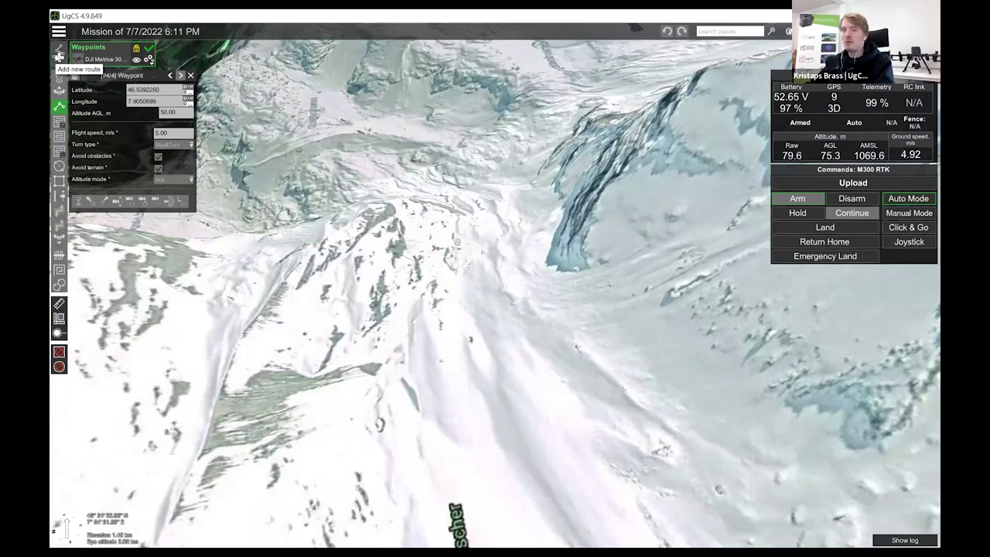
- Create a second route from scratch with the default name for the DJI Matrice 300 RTK
{"action": "left_click", "coordinate": [59, 56]}
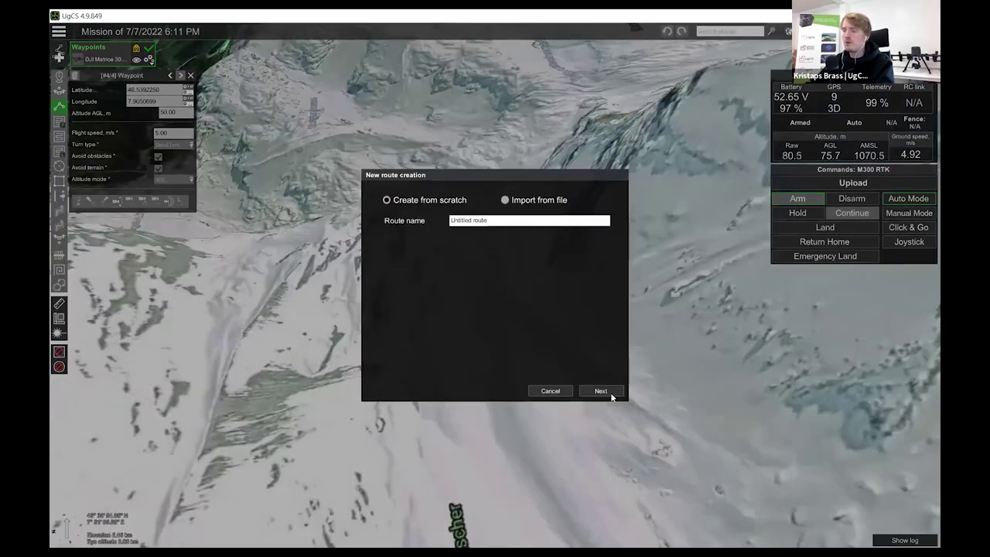
{"action": "key", "text": "Return"}
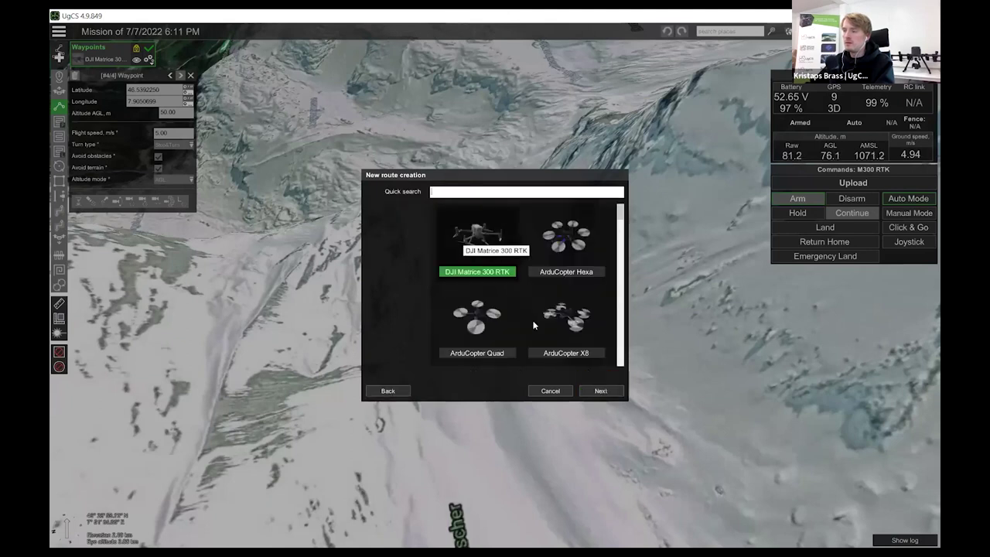
{"action": "left_click", "coordinate": [602, 390]}
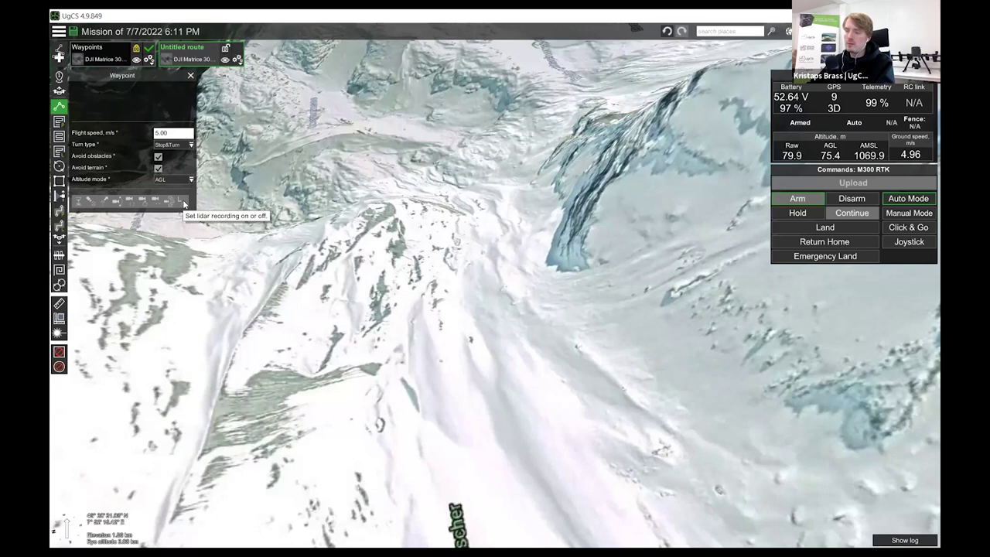
- Draw a closed four-corner Lidar area on the snowy slope beside the blue ice wall and acknowledge the colored point cloud notice
{"action": "left_click", "coordinate": [60, 152]}
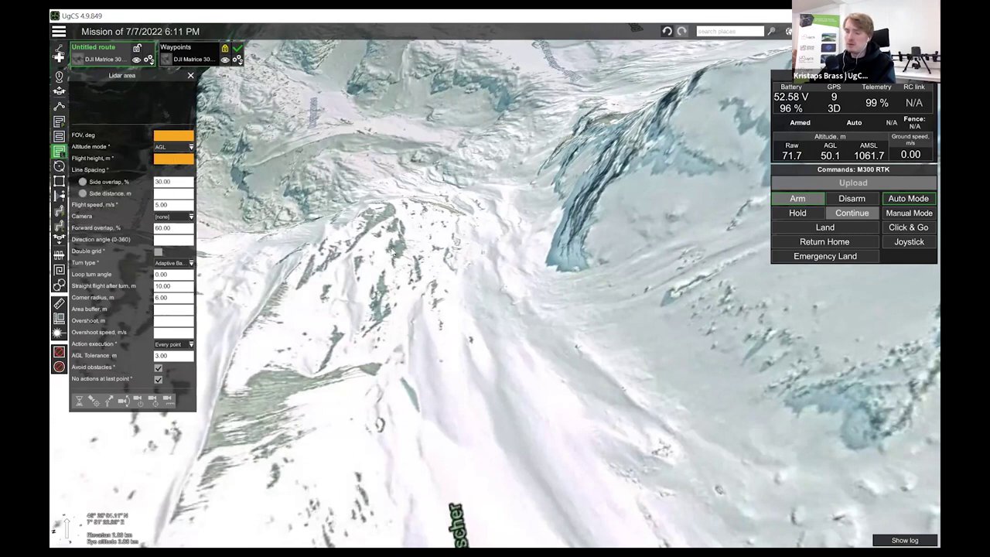
{"action": "left_click", "coordinate": [421, 287]}
{"action": "left_click", "coordinate": [541, 259]}
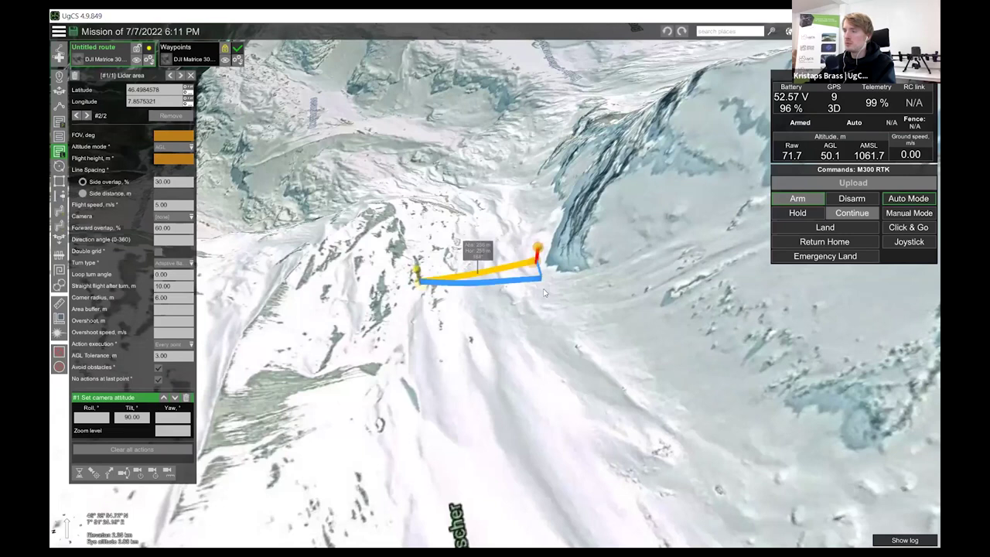
{"action": "left_click", "coordinate": [578, 343]}
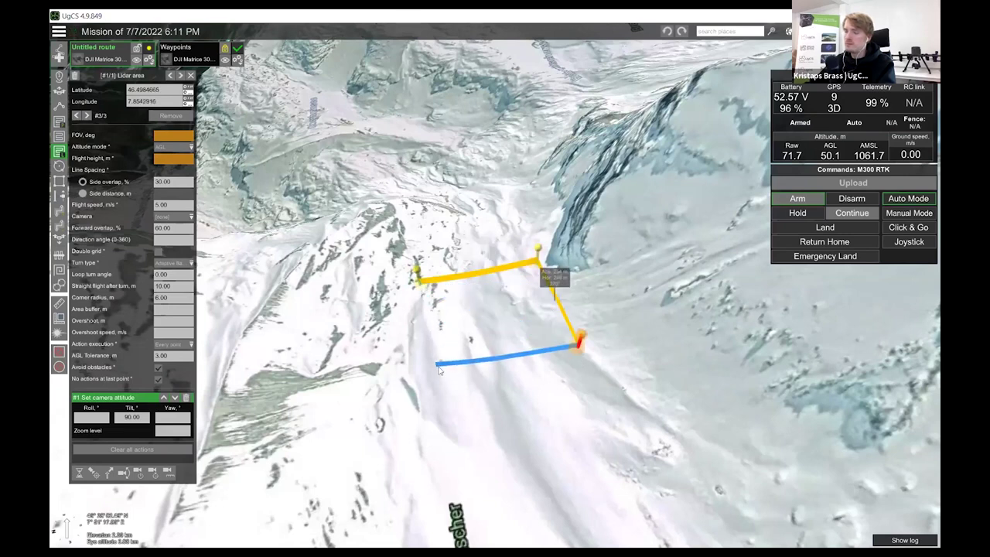
{"action": "left_click", "coordinate": [438, 367]}
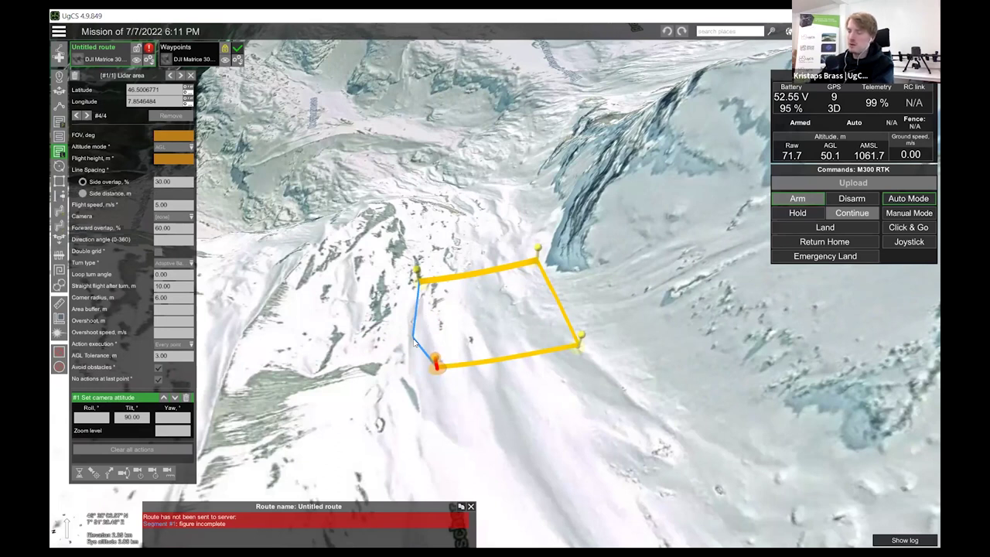
{"action": "left_click", "coordinate": [435, 362]}
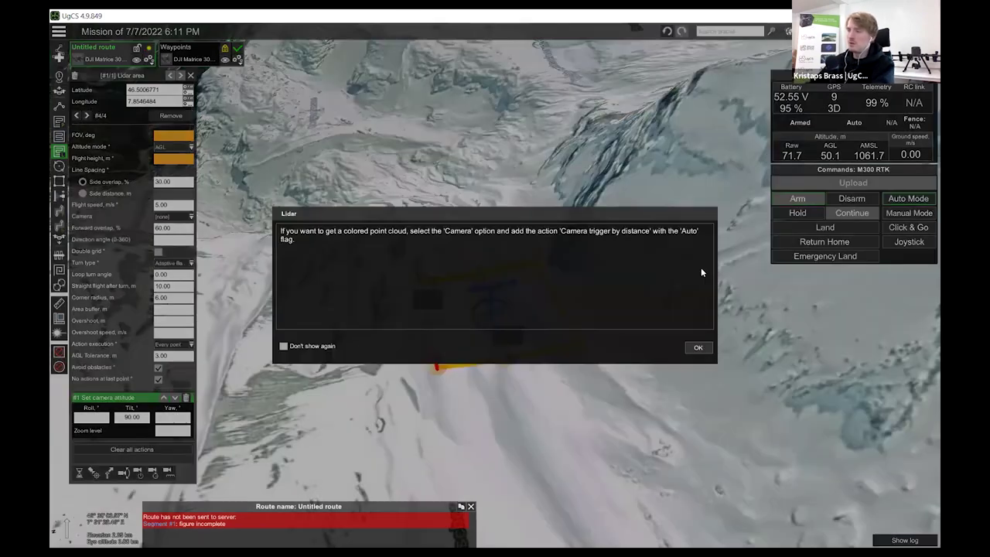
{"action": "left_click", "coordinate": [698, 347]}
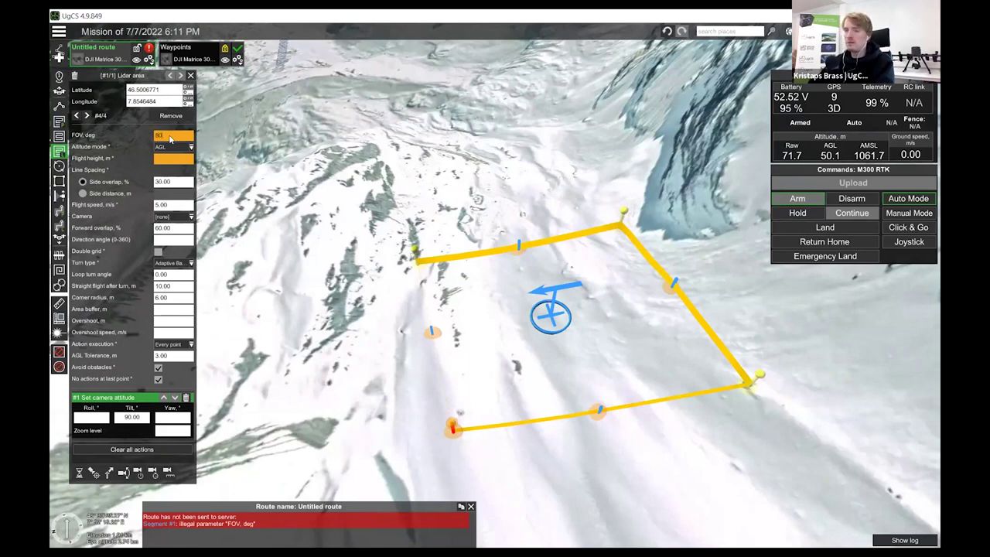
- Set the lidar area's FOV to 80 degrees and its flight height to 50 m
{"action": "key", "text": "Return"}
{"action": "left_click", "coordinate": [174, 159]}
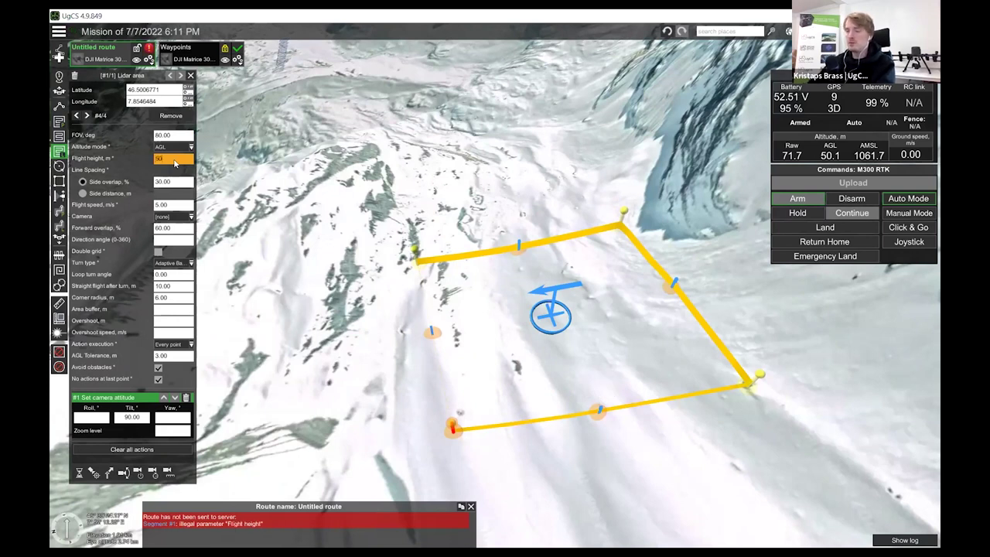
{"action": "key", "text": "Return"}
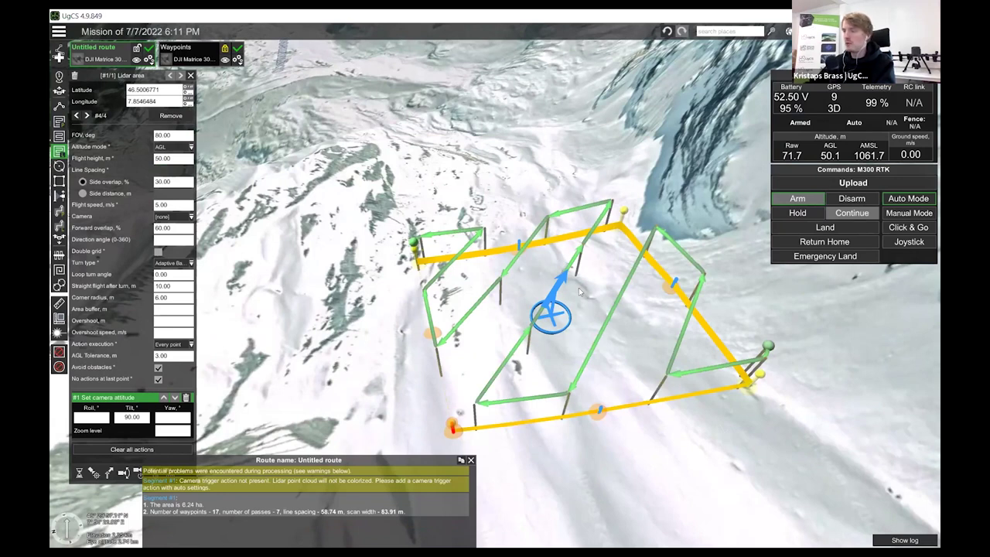
- Rotate the flight lines to a direction angle of 89.80 and reshape the lidar area's corners into a near rectangle of about 7.4 ha
{"action": "left_click_drag", "start_coordinate": [568, 299], "coordinate": [584, 355]}
{"action": "scroll", "coordinate": [650, 354], "scroll_direction": "up", "scroll_amount": 3}
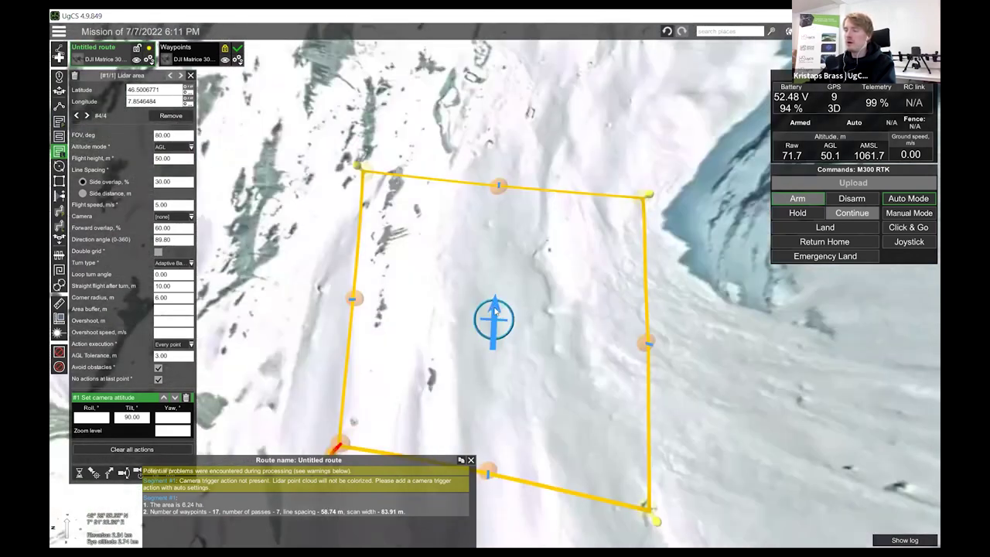
{"action": "left_click_drag", "start_coordinate": [646, 190], "coordinate": [640, 117]}
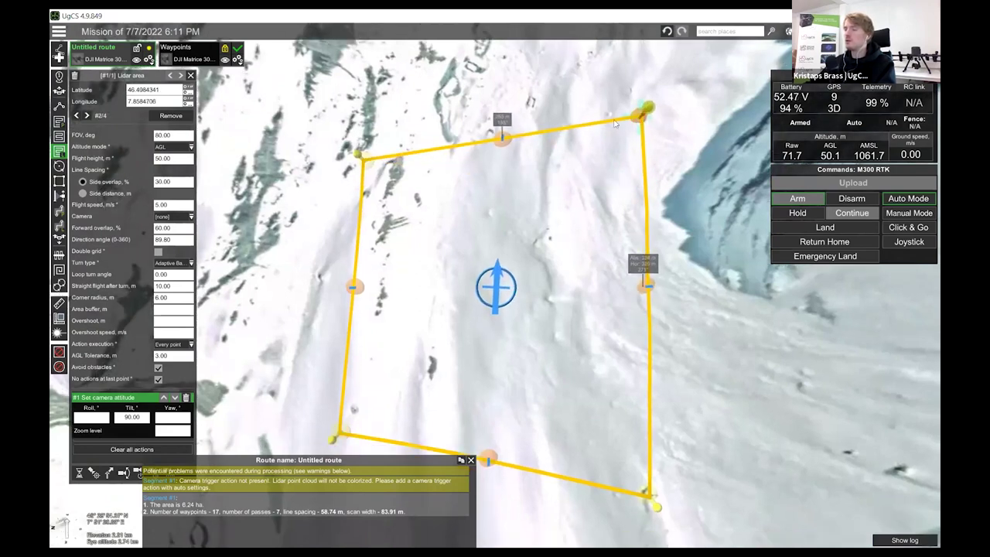
{"action": "left_click_drag", "start_coordinate": [362, 155], "coordinate": [360, 101]}
{"action": "left_click", "coordinate": [648, 492]}
{"action": "left_click_drag", "start_coordinate": [637, 467], "coordinate": [639, 455]}
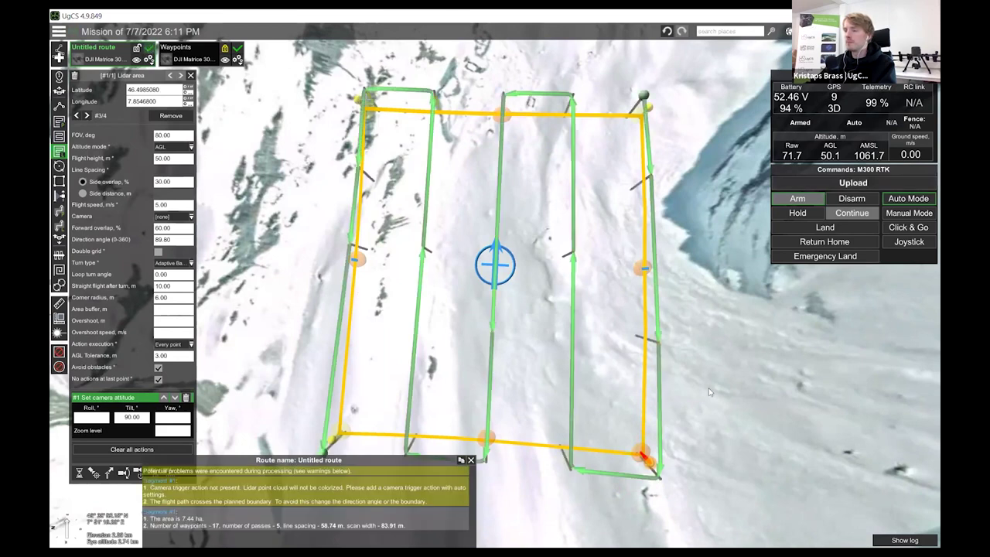
- Inspect the lidar flight lines and their height above the slope from several angles
{"action": "right_click_drag", "start_coordinate": [744, 421], "coordinate": [731, 368]}
{"action": "right_click_drag", "start_coordinate": [668, 345], "coordinate": [604, 361]}
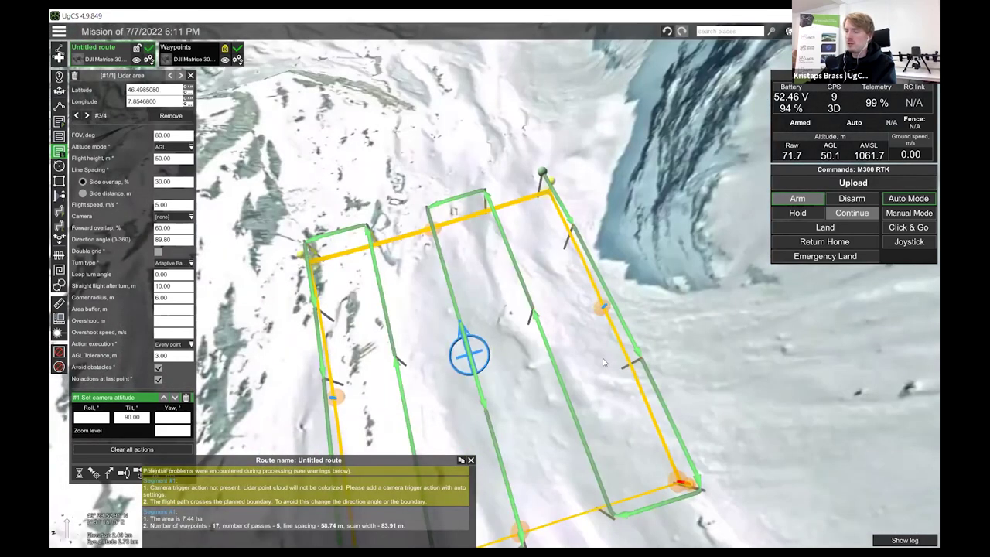
{"action": "right_click_drag", "start_coordinate": [586, 423], "coordinate": [660, 431]}
{"action": "scroll", "coordinate": [708, 376], "scroll_direction": "down", "scroll_amount": 3}
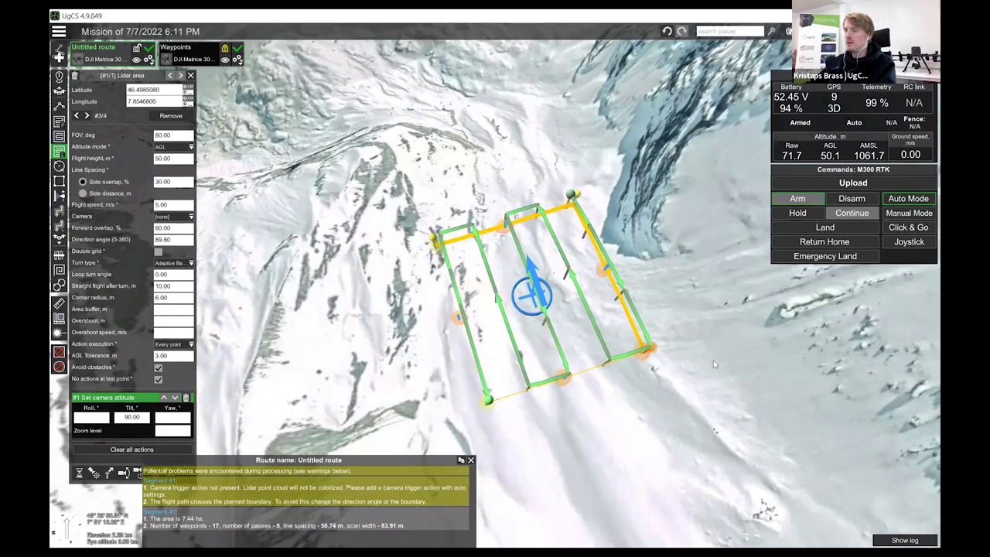
{"action": "right_click_drag", "start_coordinate": [708, 358], "coordinate": [716, 378]}
{"action": "scroll", "coordinate": [698, 359], "scroll_direction": "up", "scroll_amount": 3}
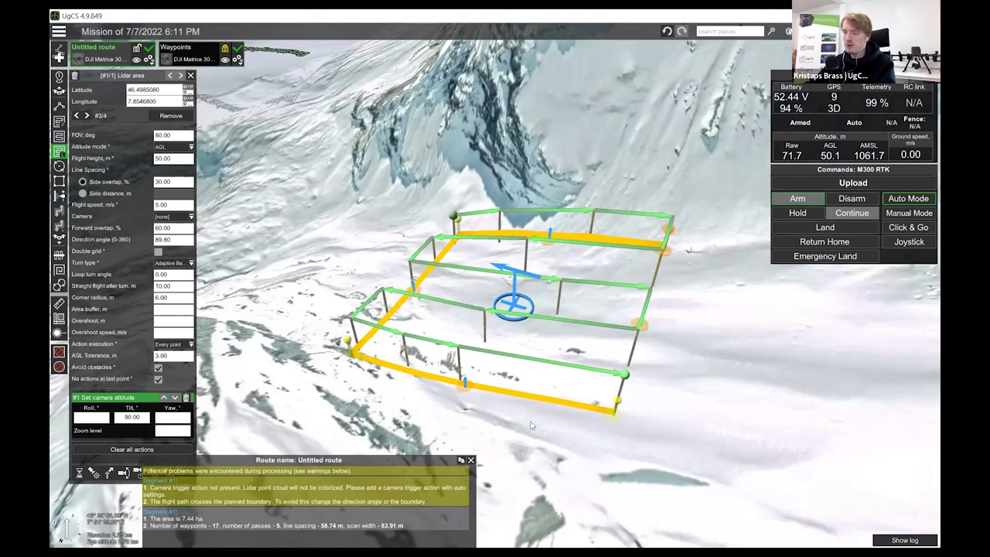
- Rename the untitled route as Lidar Area
{"action": "left_click", "coordinate": [471, 460]}
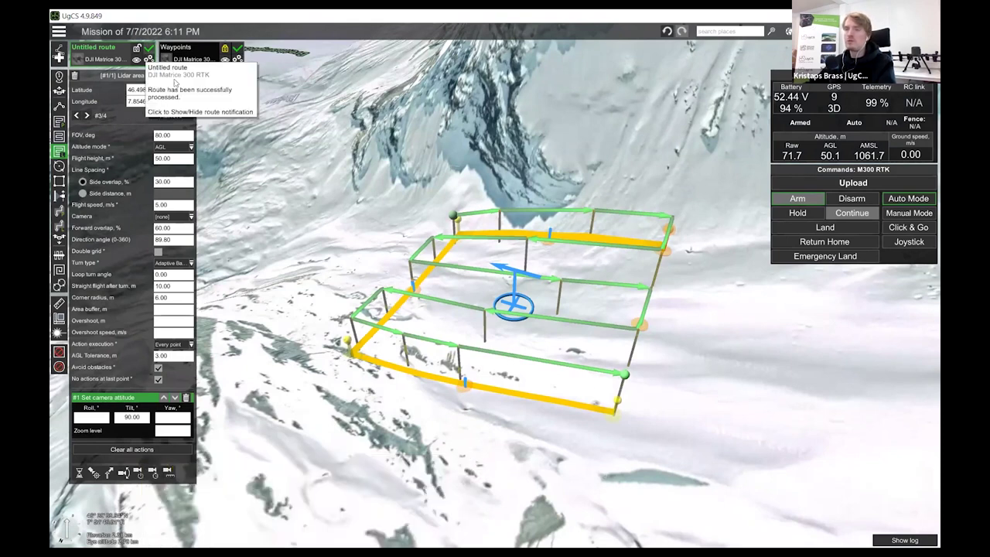
{"action": "left_click", "coordinate": [149, 59]}
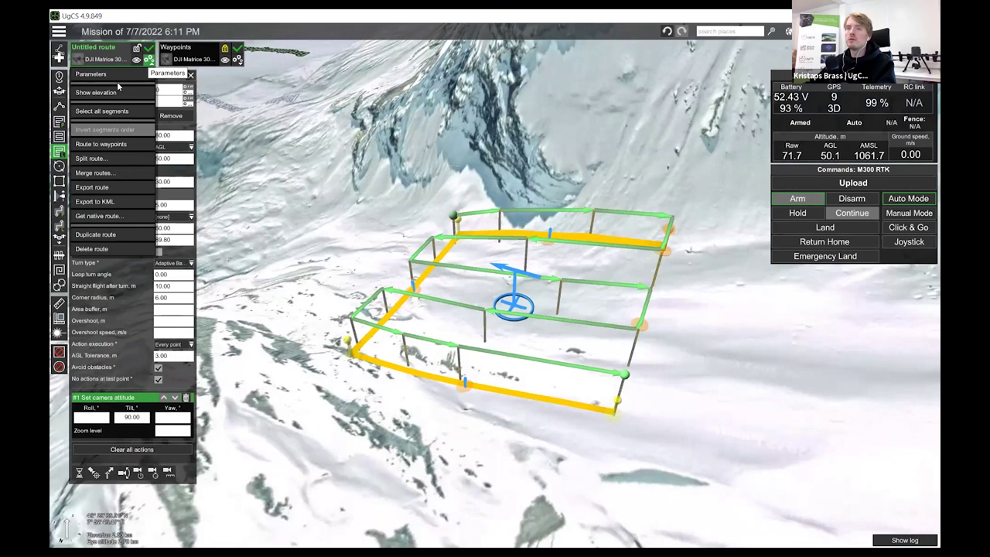
{"action": "left_click", "coordinate": [113, 50]}
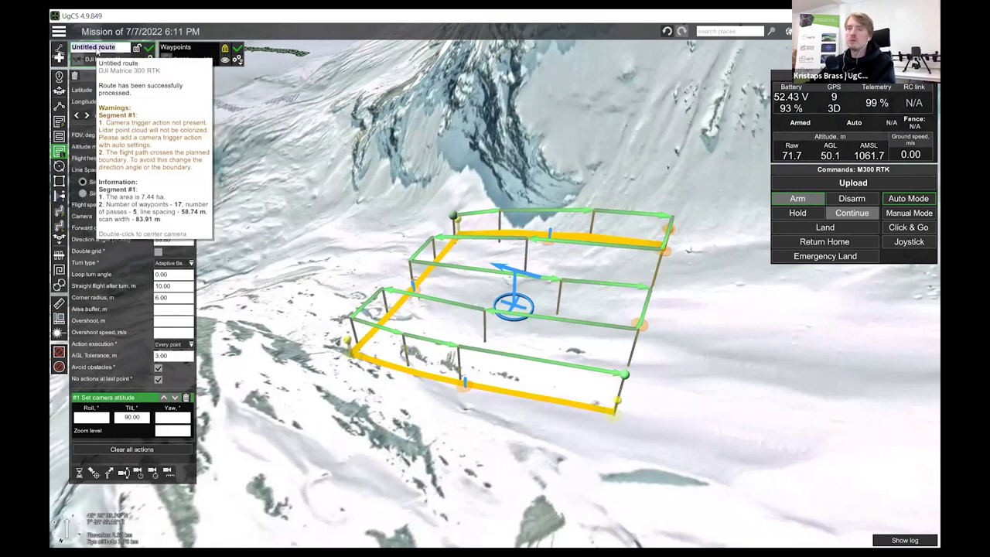
{"action": "type", "text": "Lidar"}
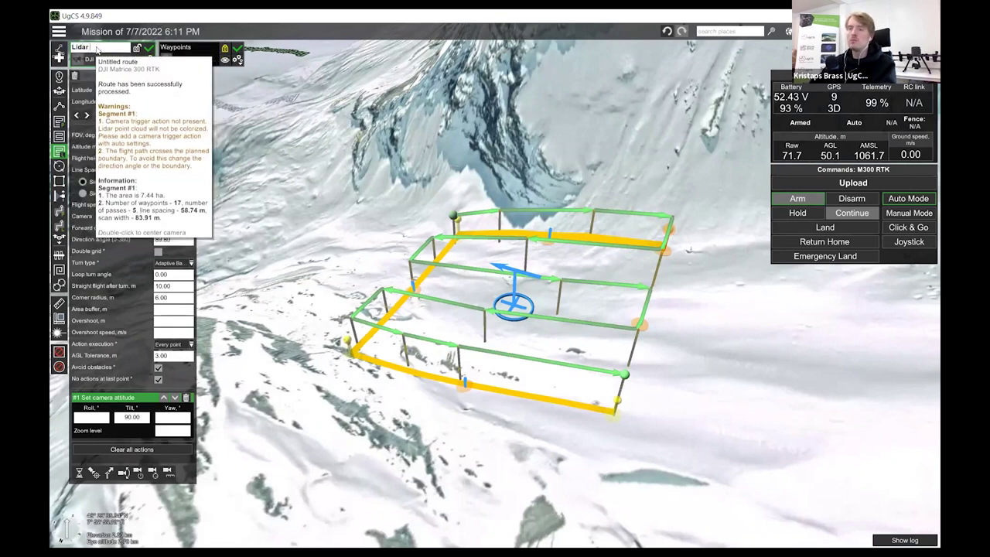
{"action": "type", "text": " Area"}
{"action": "key", "text": "Return"}
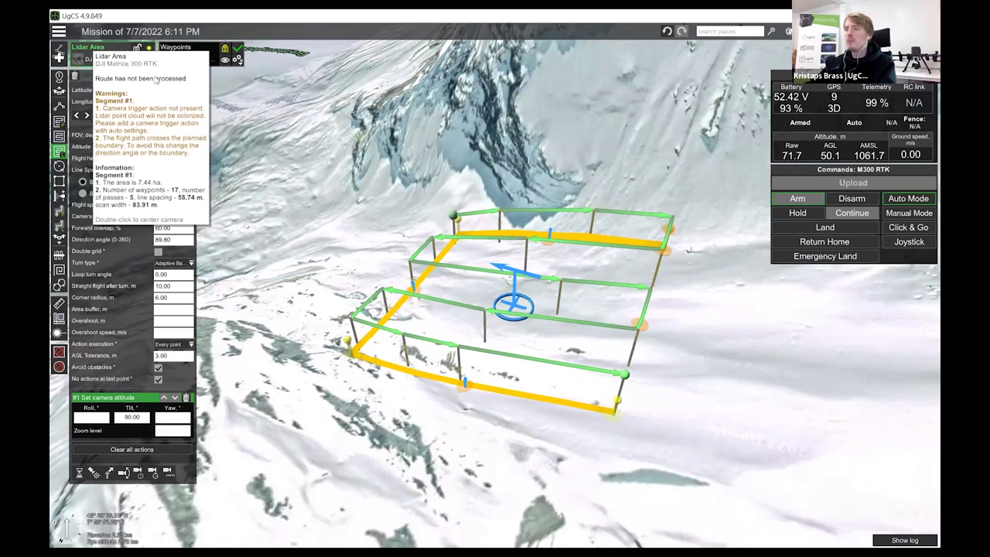
- Examine the Lidar Area route's elevation profile for its AGL altitude above the terrain, and close the profile
{"action": "left_click", "coordinate": [149, 60]}
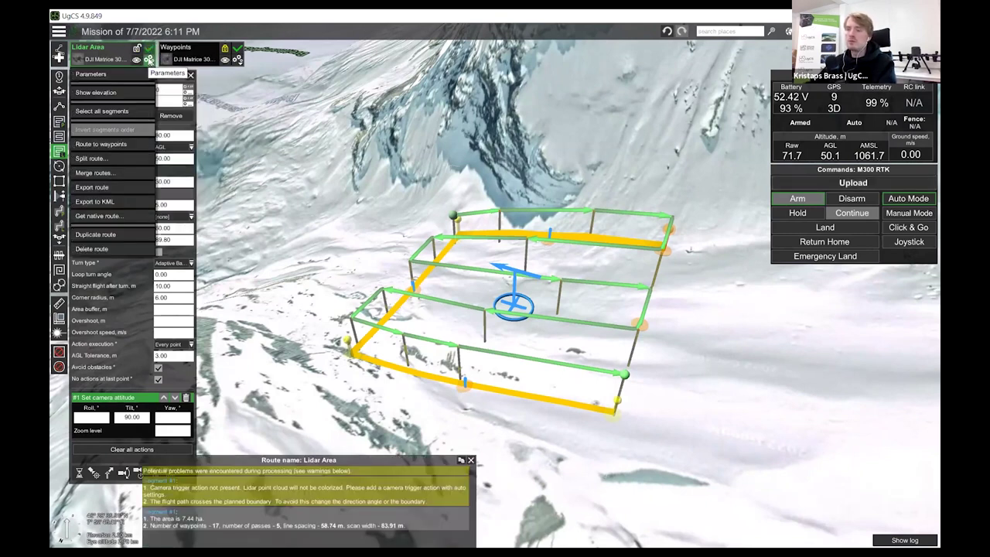
{"action": "left_click", "coordinate": [126, 93]}
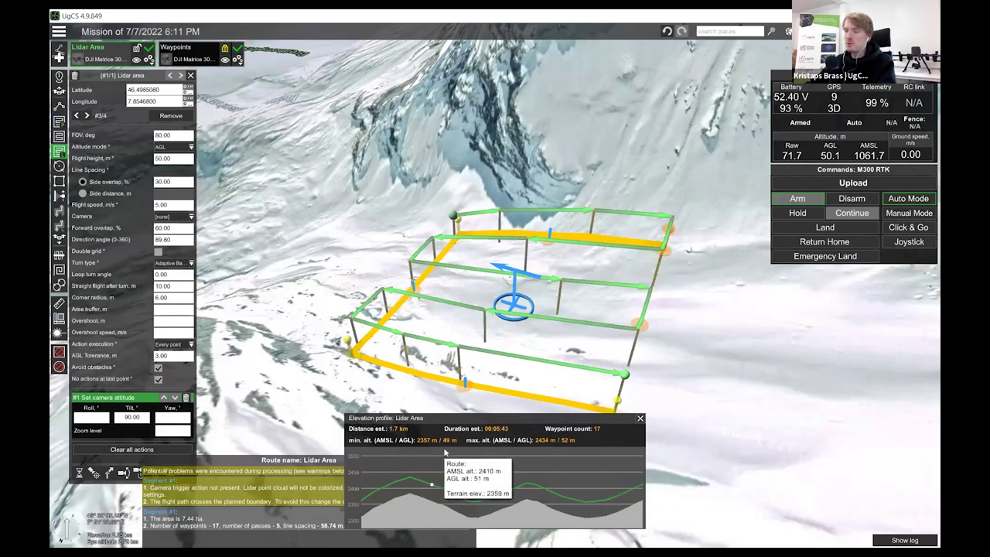
{"action": "mouse_move", "coordinate": [555, 462]}
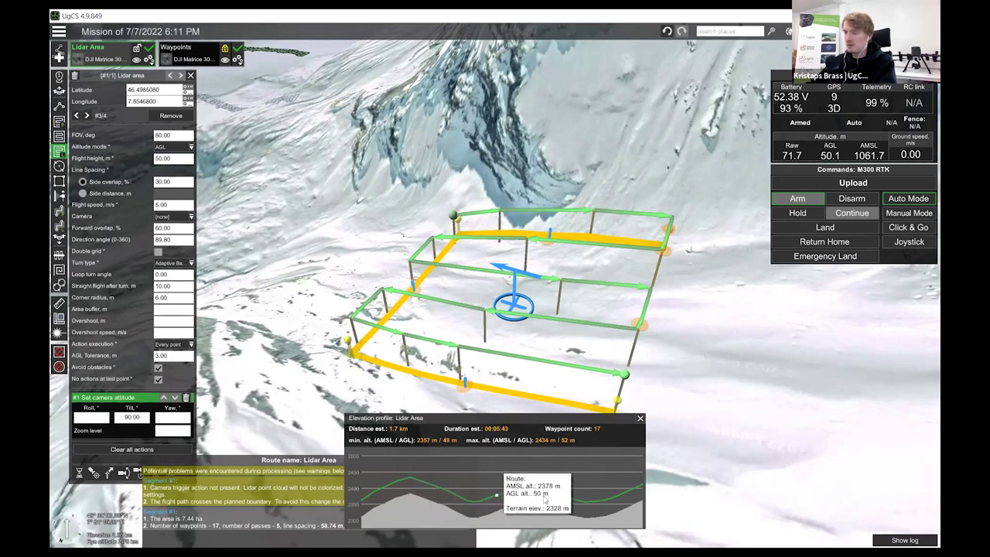
{"action": "left_click", "coordinate": [639, 419]}
- Extend the lidar area downslope by moving its two lower corners outward, enlarging it to about 9.6 ha
{"action": "left_click_drag", "start_coordinate": [661, 431], "coordinate": [734, 433]}
{"action": "left_click_drag", "start_coordinate": [667, 232], "coordinate": [678, 232]}
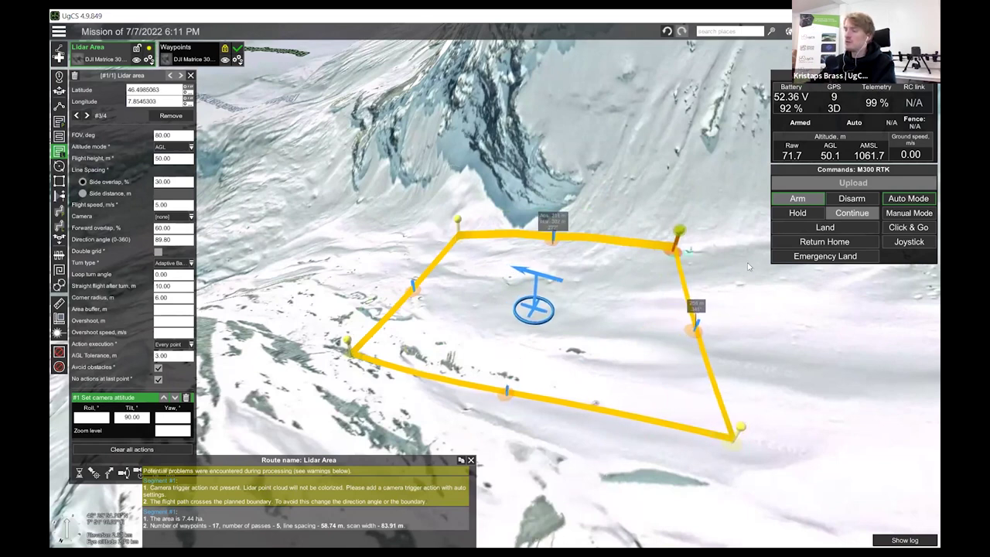
{"action": "left_click_drag", "start_coordinate": [746, 266], "coordinate": [748, 267]}
{"action": "mouse_move", "coordinate": [784, 376]}
{"action": "right_mouse_down"}
{"action": "mouse_move", "coordinate": [775, 404]}
{"action": "mouse_move", "coordinate": [665, 447]}
{"action": "right_mouse_up"}
{"action": "scroll", "coordinate": [664, 437], "scroll_direction": "down", "scroll_amount": 1}
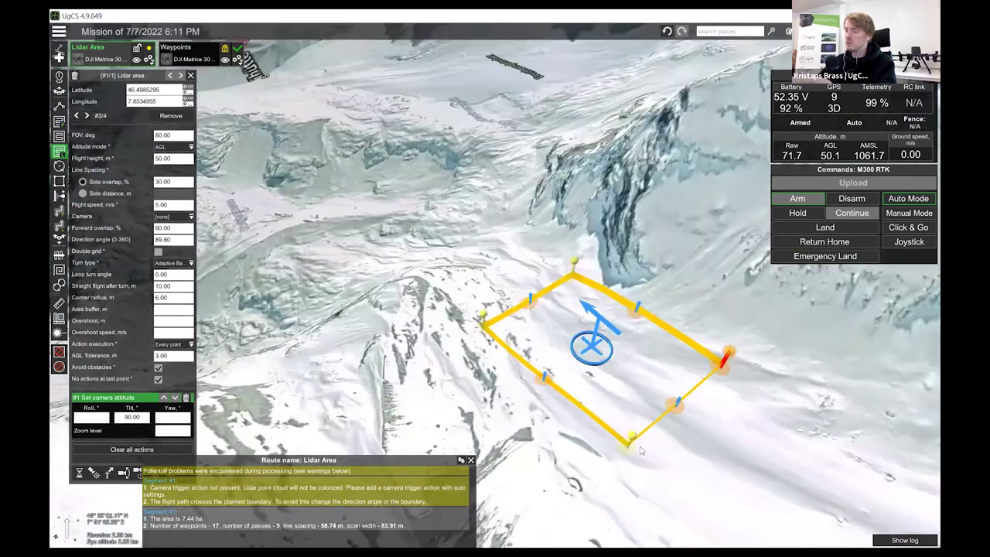
{"action": "scroll", "coordinate": [685, 429], "scroll_direction": "down", "scroll_amount": 1}
{"action": "right_click_drag", "start_coordinate": [601, 411], "coordinate": [539, 350]}
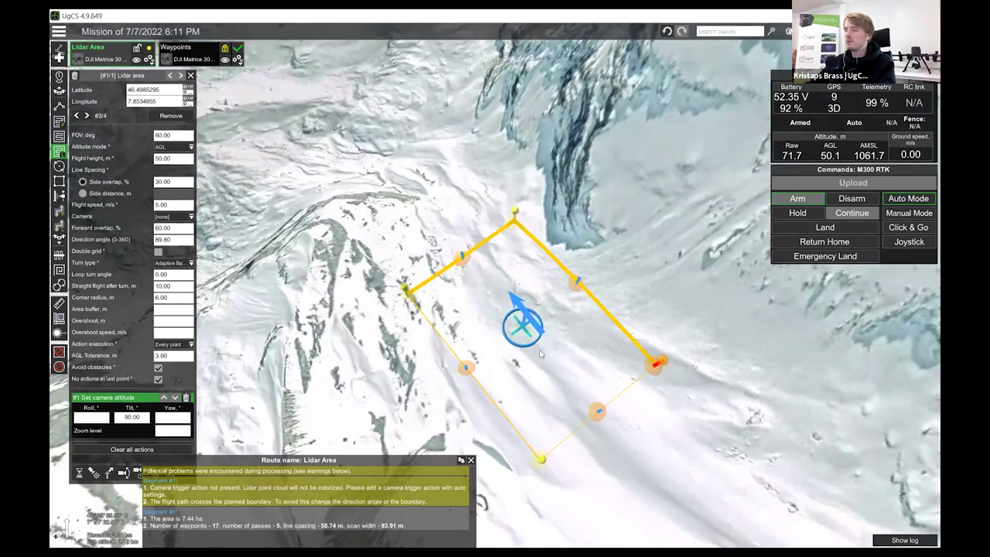
{"action": "right_click_drag", "start_coordinate": [630, 454], "coordinate": [588, 436]}
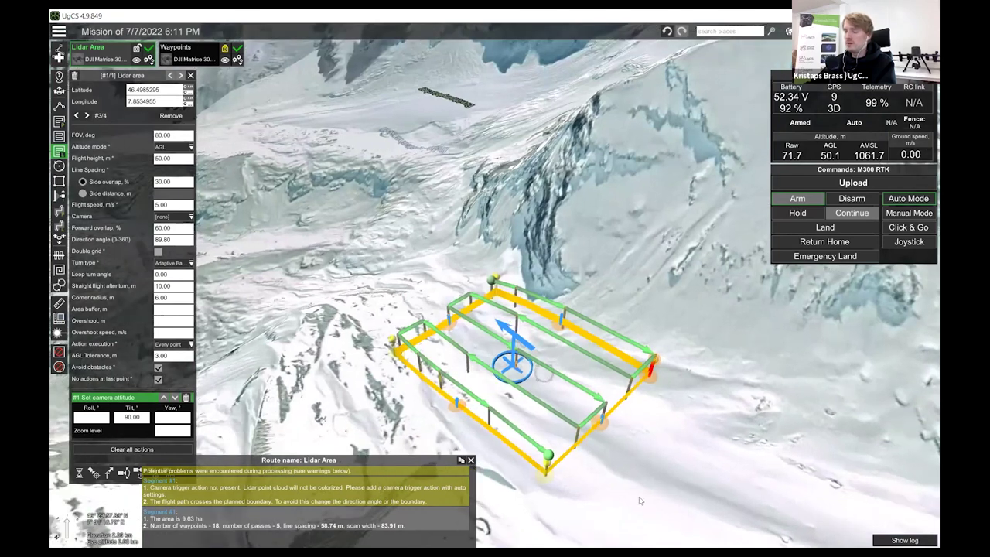
{"action": "right_click_drag", "start_coordinate": [639, 500], "coordinate": [605, 417]}
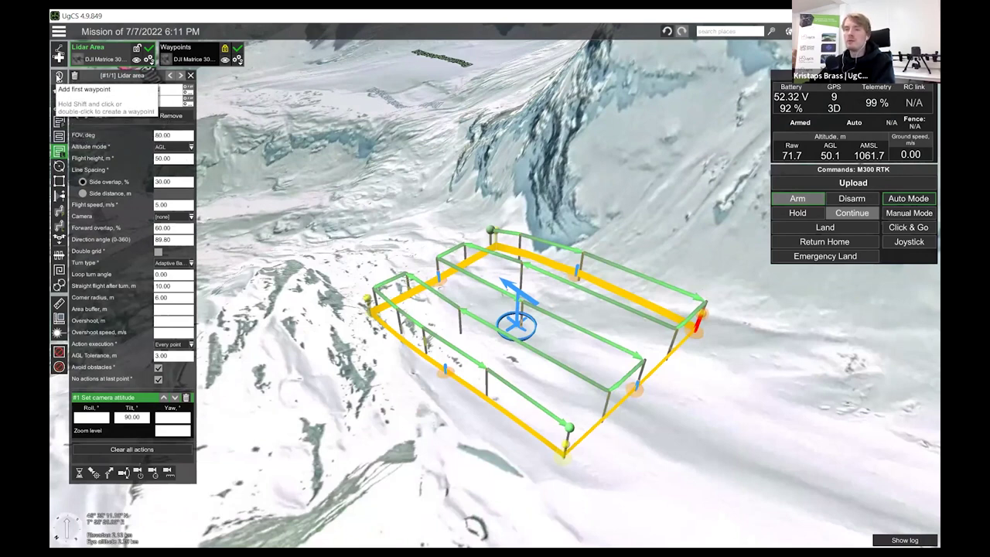
- Add a first waypoint just outside the lidar area's lower corner on the ice wall side, and a 40 × 20 m pattern between them
{"action": "left_click", "coordinate": [60, 87]}
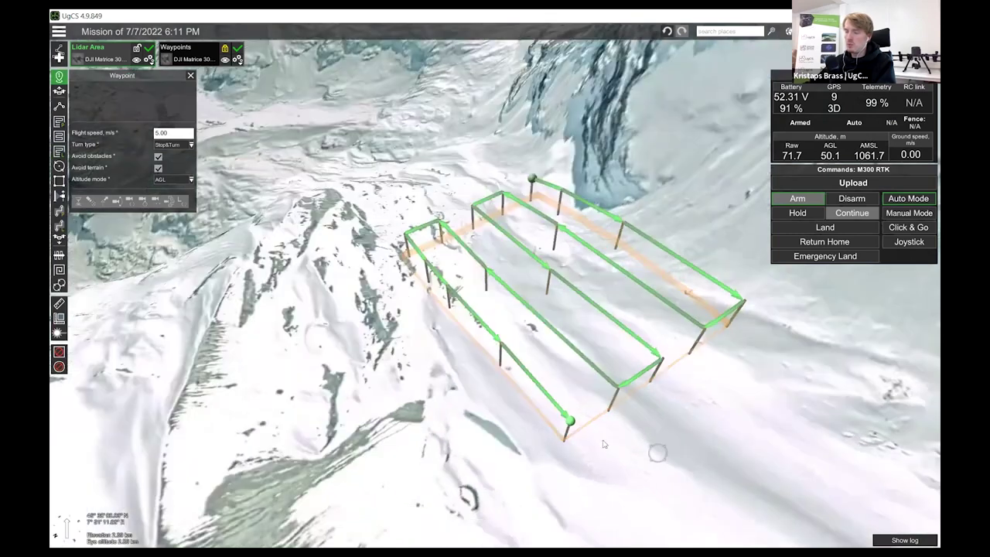
{"action": "right_click_drag", "start_coordinate": [604, 444], "coordinate": [487, 452]}
{"action": "right_click_drag", "start_coordinate": [576, 454], "coordinate": [614, 450]}
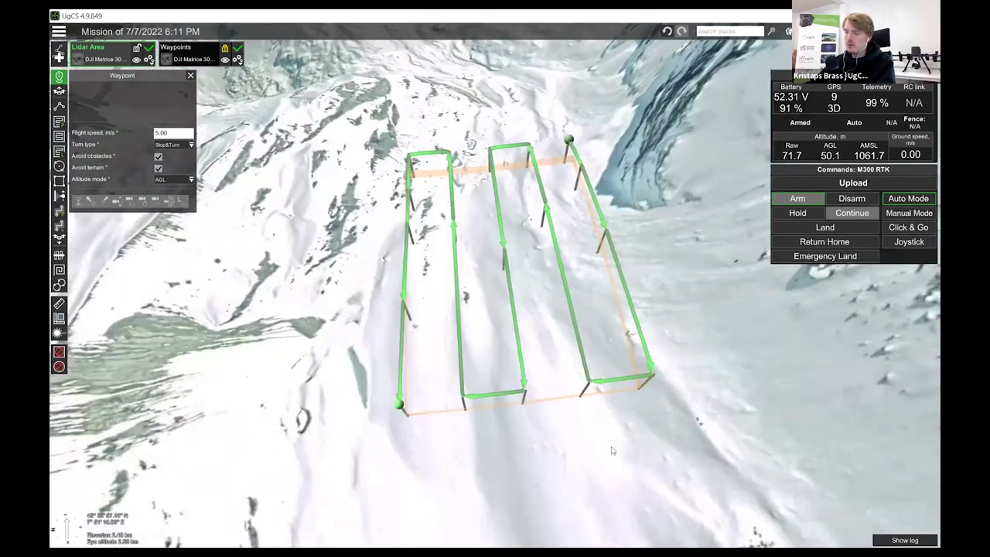
{"action": "left_click", "coordinate": [653, 427]}
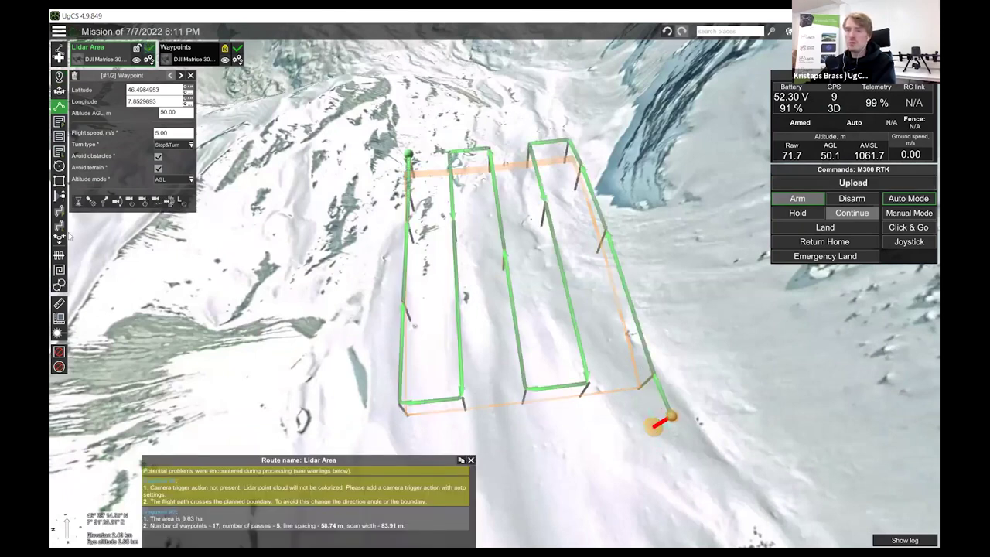
{"action": "left_click", "coordinate": [58, 285]}
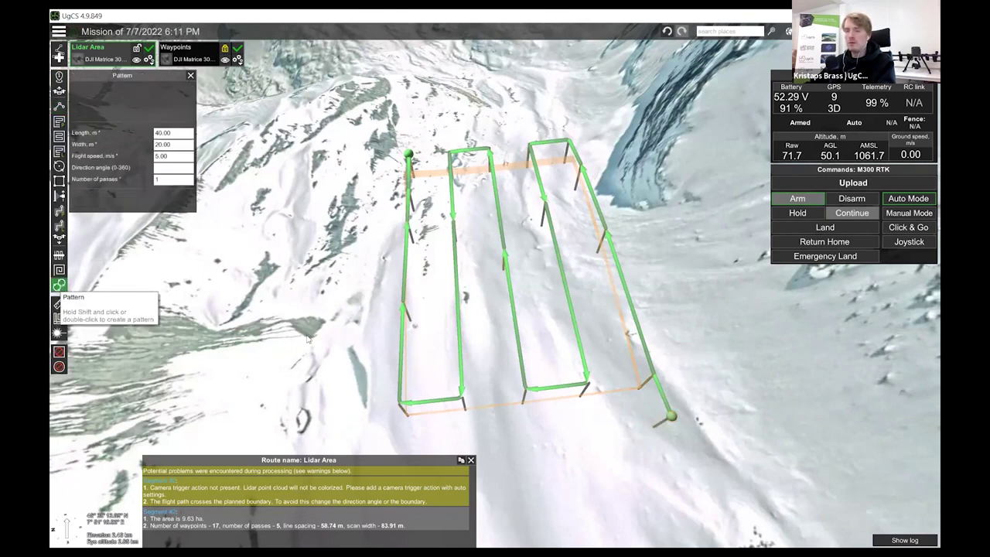
{"action": "double_click", "coordinate": [649, 406]}
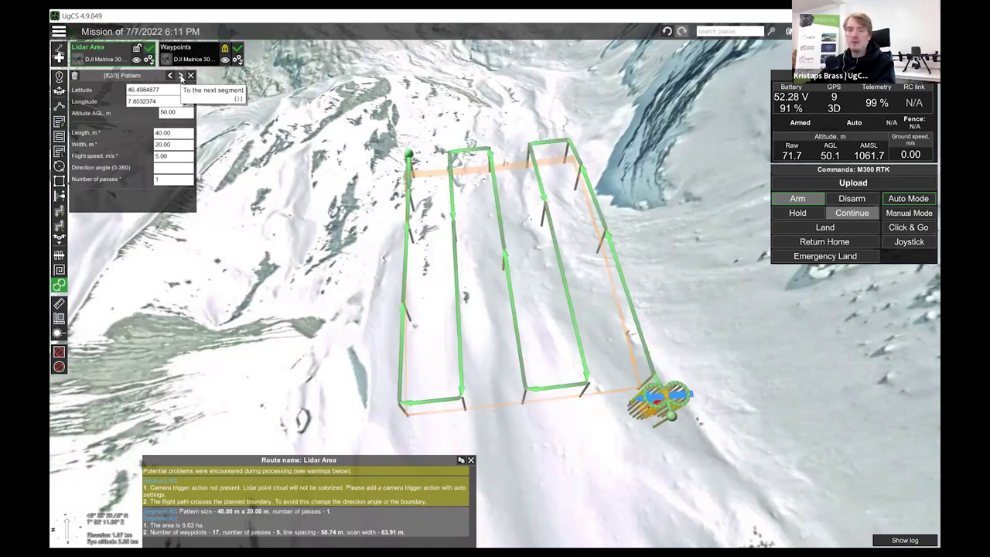
- Step through the route's waypoint, pattern and lidar area segments, ending on the lidar area segment
{"action": "left_click", "coordinate": [181, 76]}
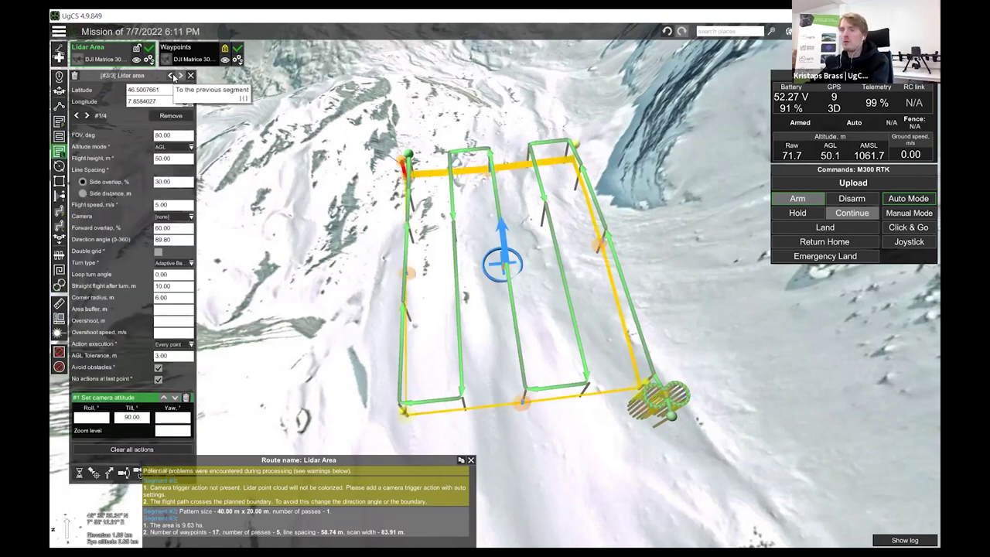
{"action": "left_click", "coordinate": [172, 75]}
{"action": "left_click", "coordinate": [171, 76]}
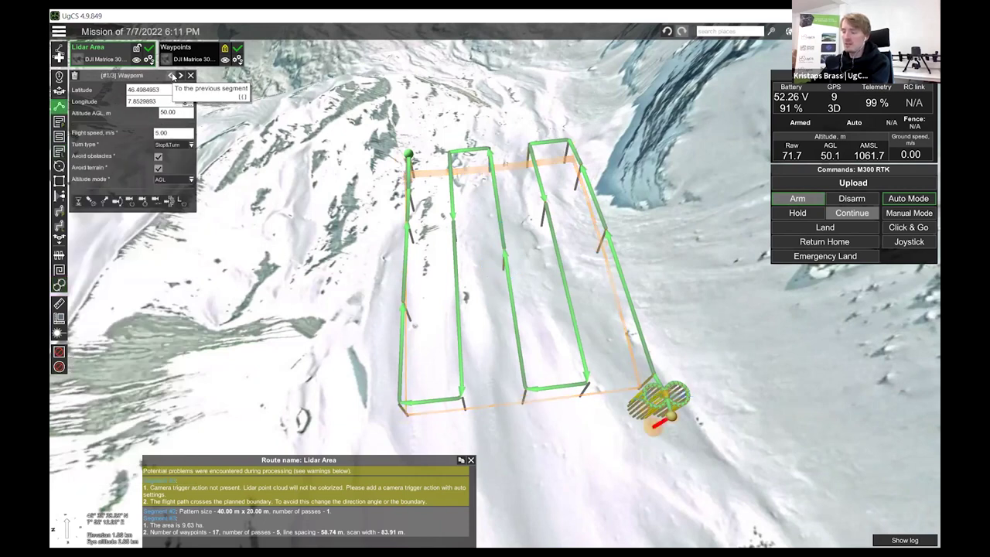
{"action": "left_click", "coordinate": [172, 76]}
{"action": "left_click", "coordinate": [172, 76]}
{"action": "left_click", "coordinate": [171, 75]}
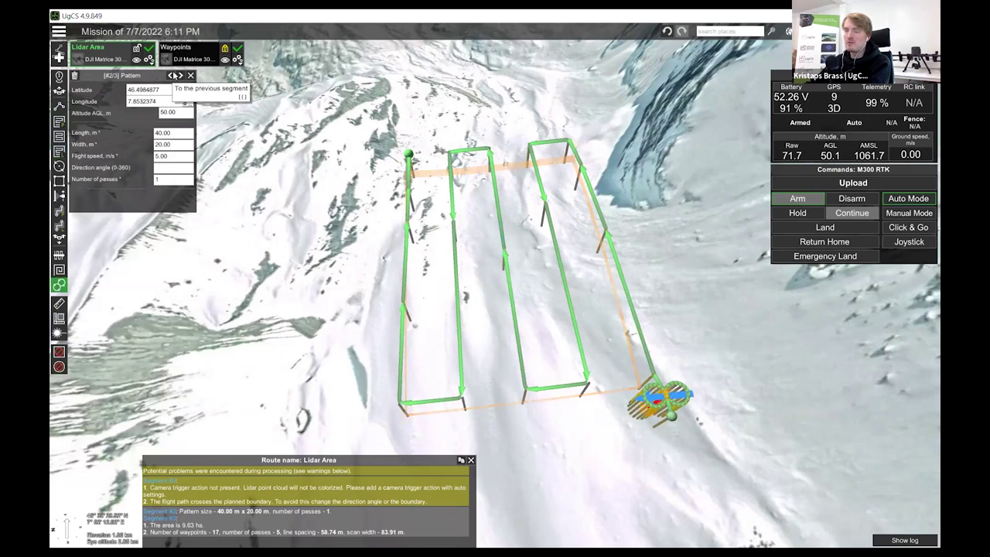
{"action": "left_click", "coordinate": [176, 75]}
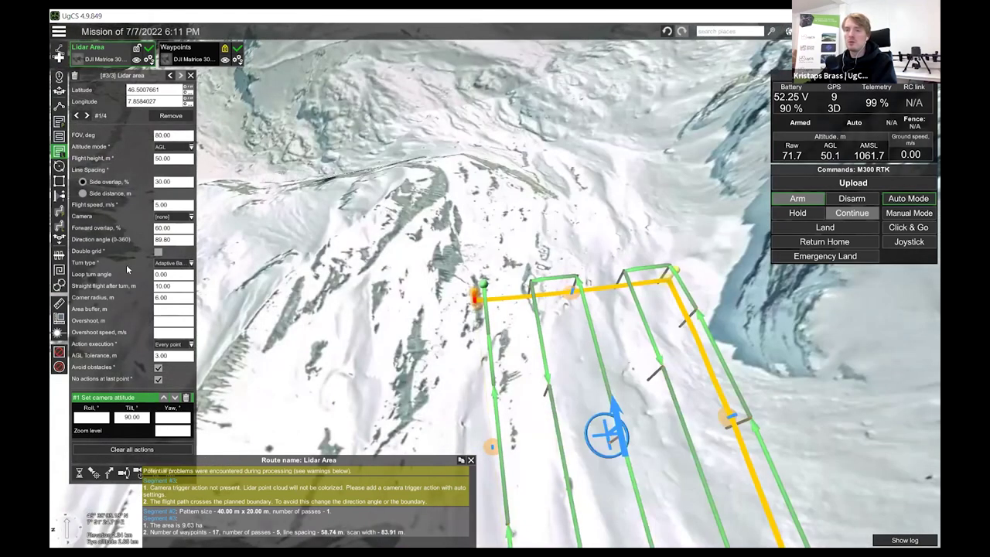
- Add a second 40 × 20 m pattern with direction angle 89.80 at the end of the lidar flight lines
{"action": "left_click", "coordinate": [71, 288]}
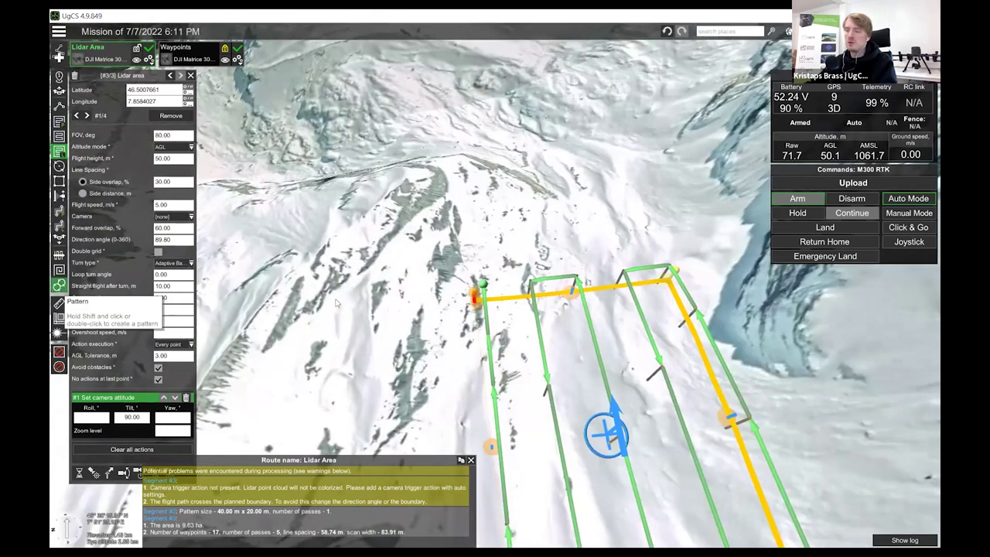
{"action": "scroll", "coordinate": [414, 215], "scroll_direction": "up", "scroll_amount": 3}
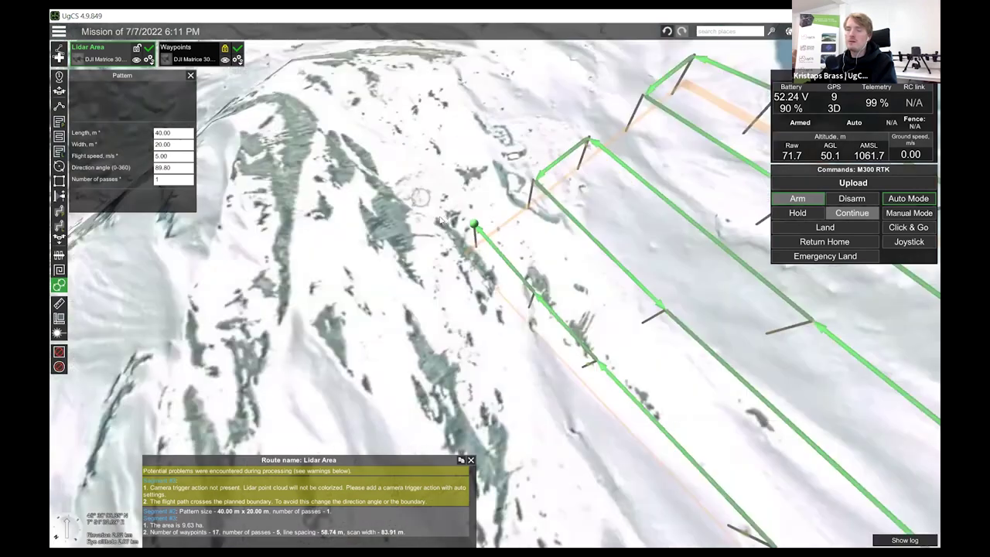
{"action": "scroll", "coordinate": [461, 231], "scroll_direction": "up", "scroll_amount": 1}
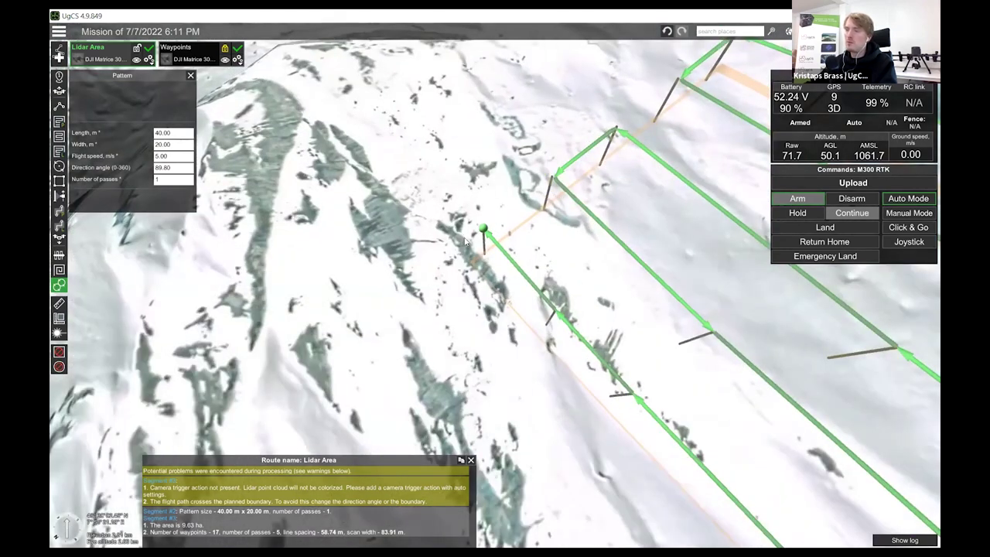
{"action": "left_click", "coordinate": [466, 241]}
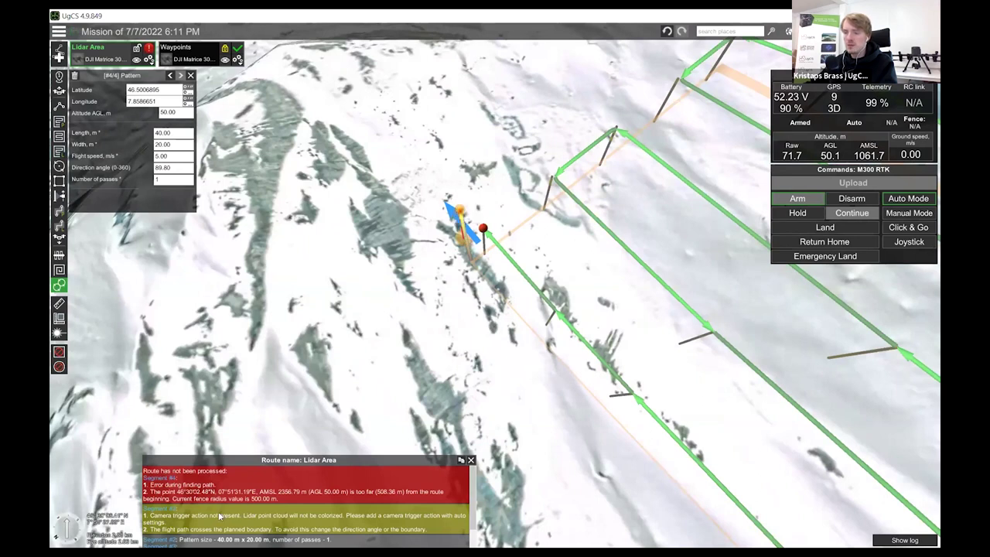
- Set the fence radius to 50000 m in the DJI Matrice 300 RTK profile, save it and return to the mission
{"action": "left_click", "coordinate": [59, 31]}
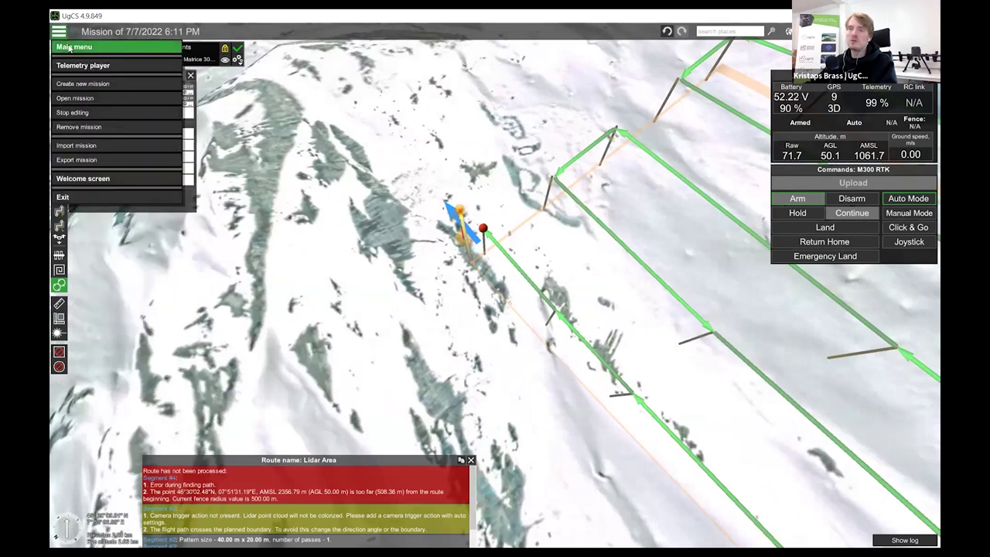
{"action": "left_click", "coordinate": [85, 176]}
{"action": "left_click", "coordinate": [291, 113]}
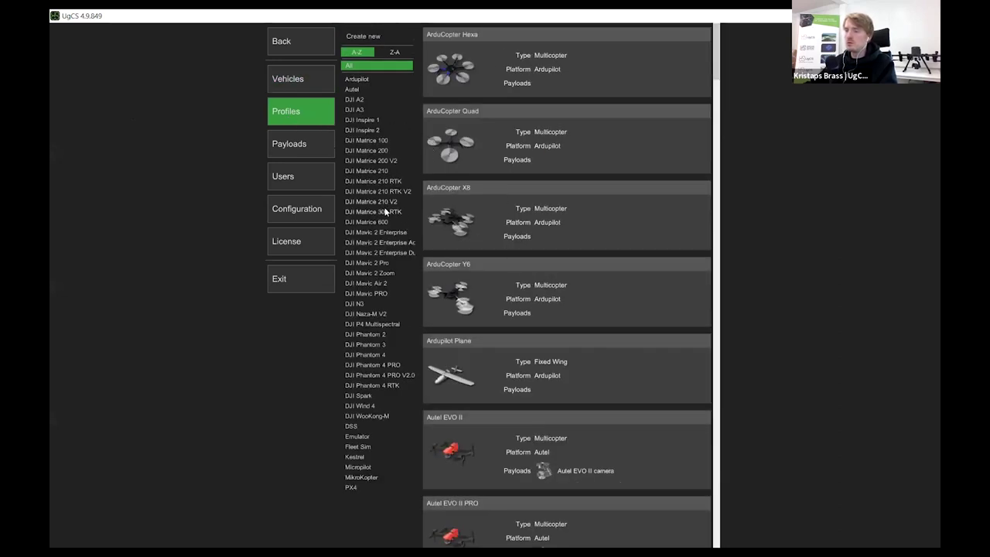
{"action": "left_click", "coordinate": [386, 212]}
{"action": "left_click", "coordinate": [646, 35]}
{"action": "scroll", "coordinate": [666, 367], "scroll_direction": "down", "scroll_amount": 5}
{"action": "left_click", "coordinate": [640, 495]}
{"action": "type", "text": "0000"}
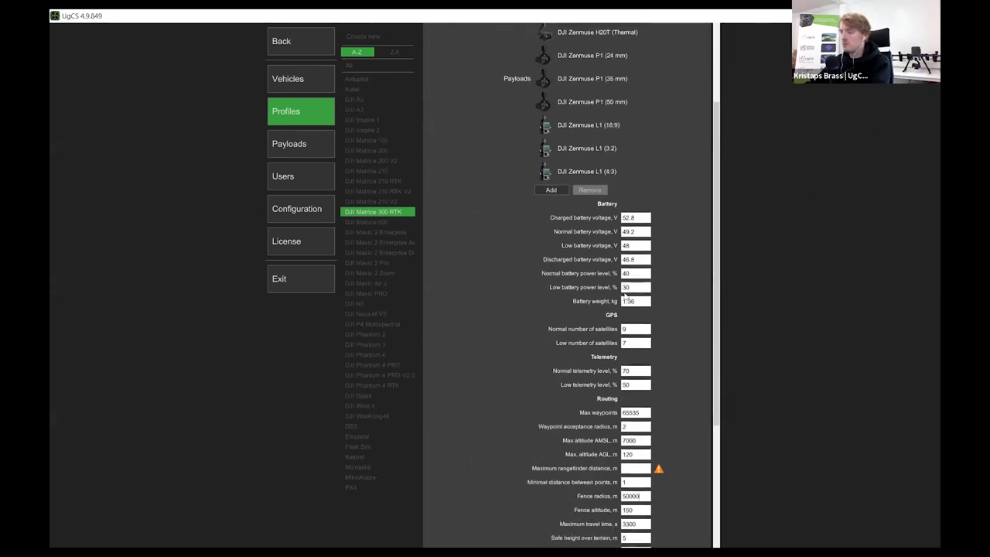
{"action": "scroll", "coordinate": [637, 153], "scroll_direction": "up", "scroll_amount": 5}
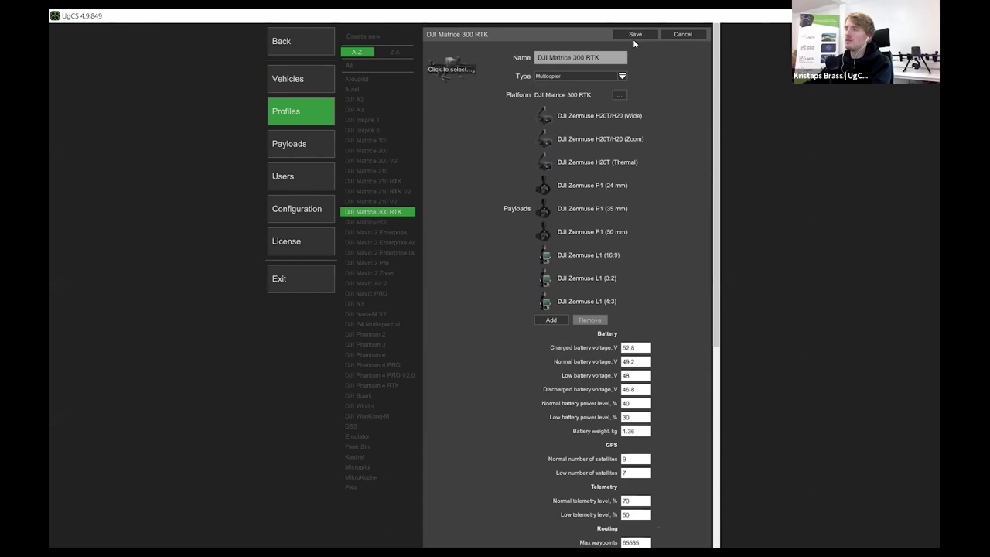
{"action": "left_click", "coordinate": [634, 35]}
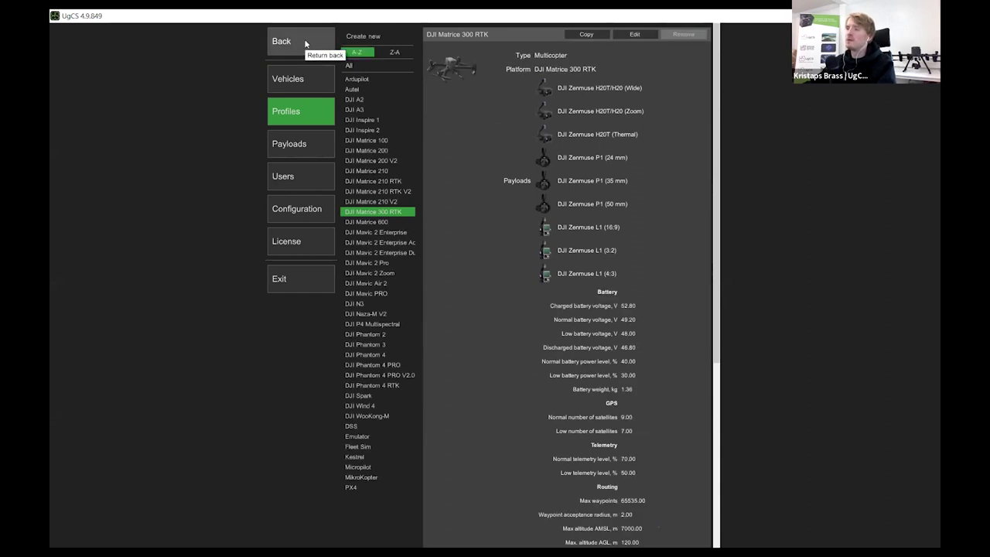
{"action": "left_click", "coordinate": [305, 44]}
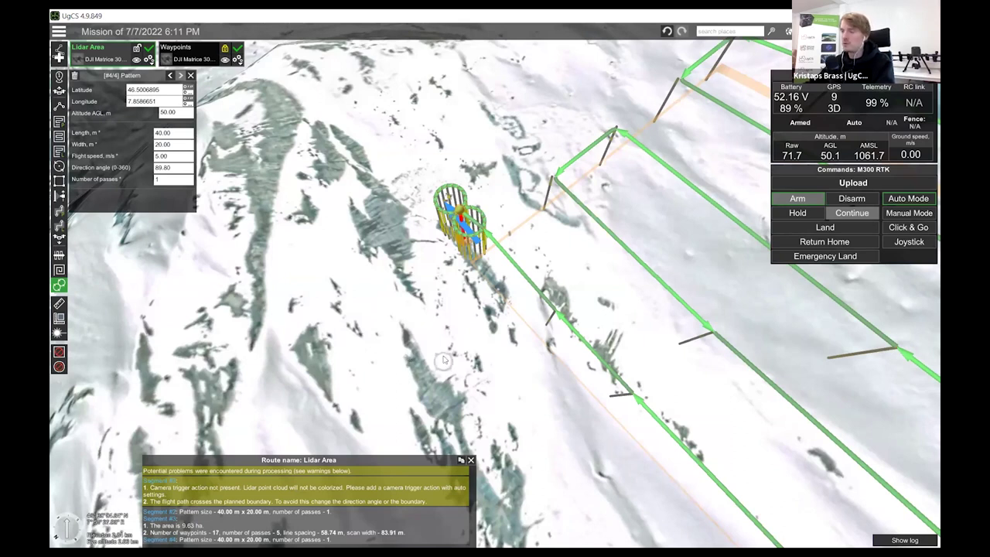
- Review the whole lidar route with a pattern at its start and end
{"action": "scroll", "coordinate": [442, 360], "scroll_direction": "down", "scroll_amount": 2}
{"action": "scroll", "coordinate": [436, 345], "scroll_direction": "down", "scroll_amount": 3}
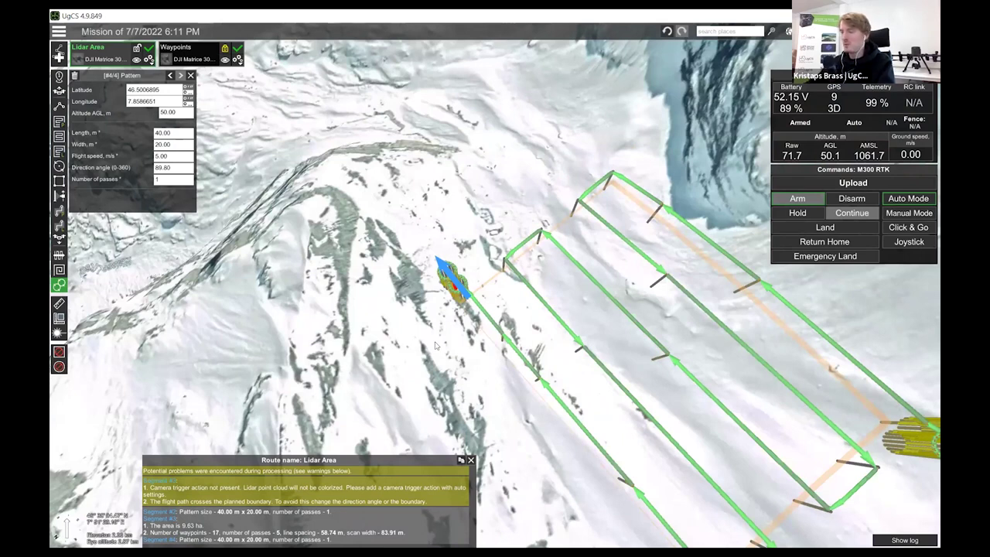
{"action": "scroll", "coordinate": [435, 346], "scroll_direction": "down", "scroll_amount": 3}
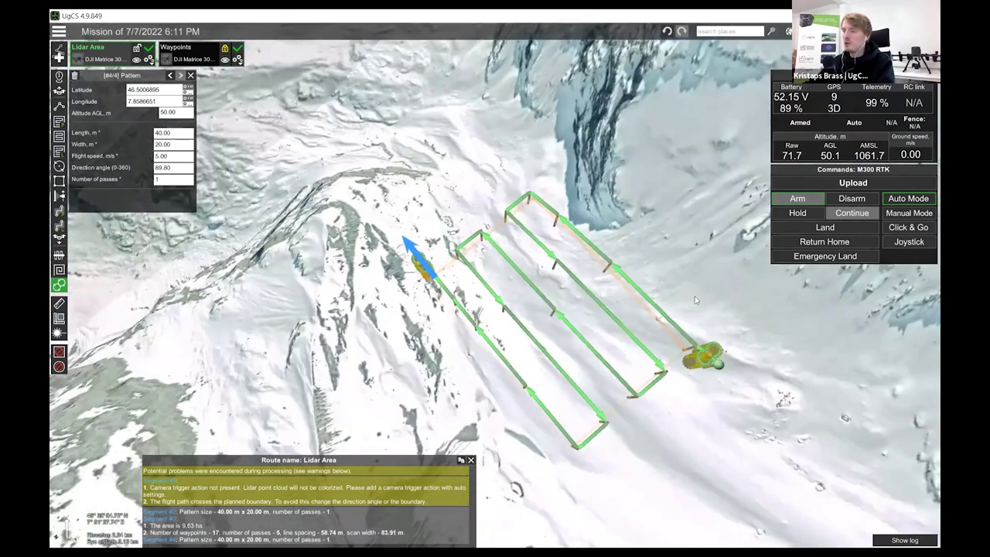
{"action": "scroll", "coordinate": [473, 423], "scroll_direction": "up", "scroll_amount": 3}
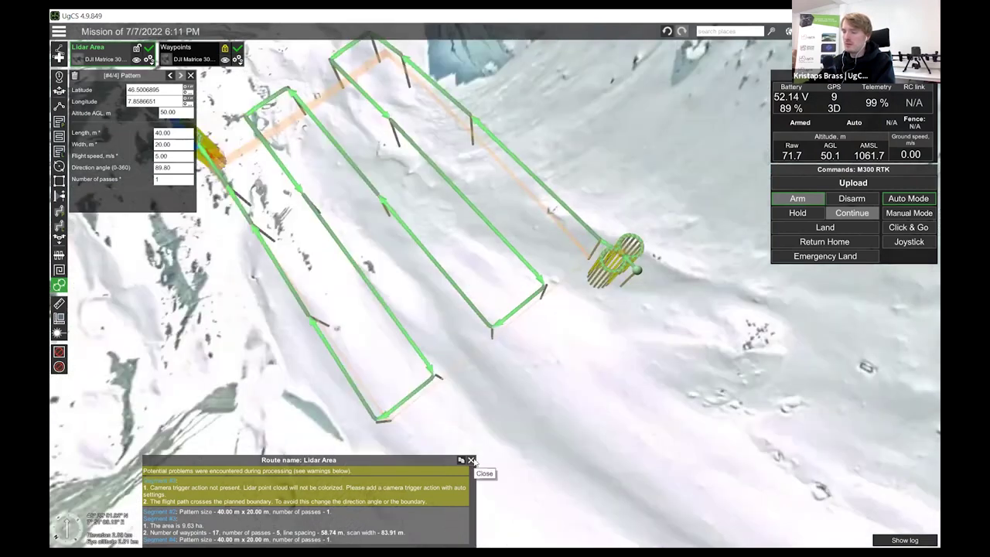
- Step through the route's segments back to the first waypoint and forward through the first pattern and lidar area to the end pattern
{"action": "left_click", "coordinate": [471, 459]}
{"action": "right_click_drag", "start_coordinate": [624, 376], "coordinate": [350, 240]}
{"action": "left_click", "coordinate": [170, 75]}
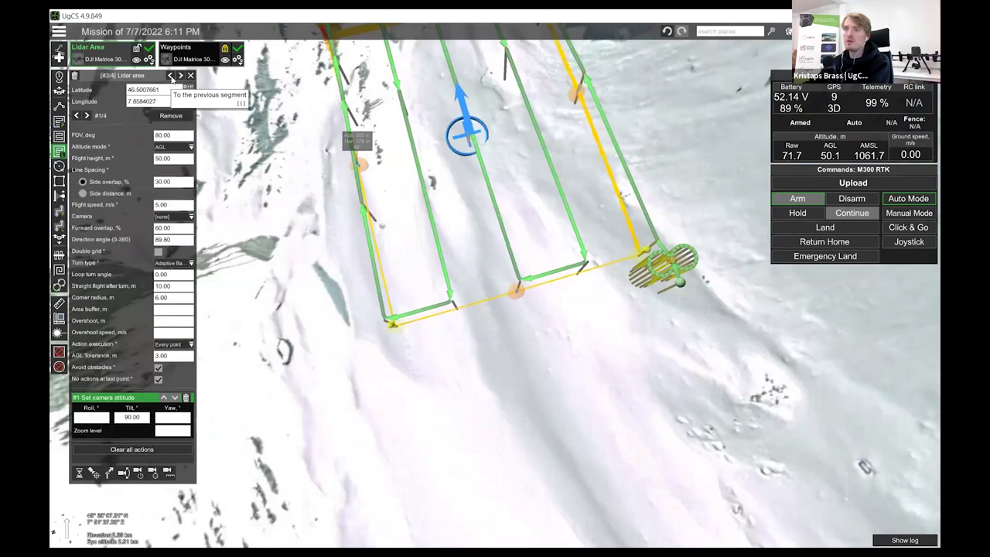
{"action": "left_click", "coordinate": [171, 76]}
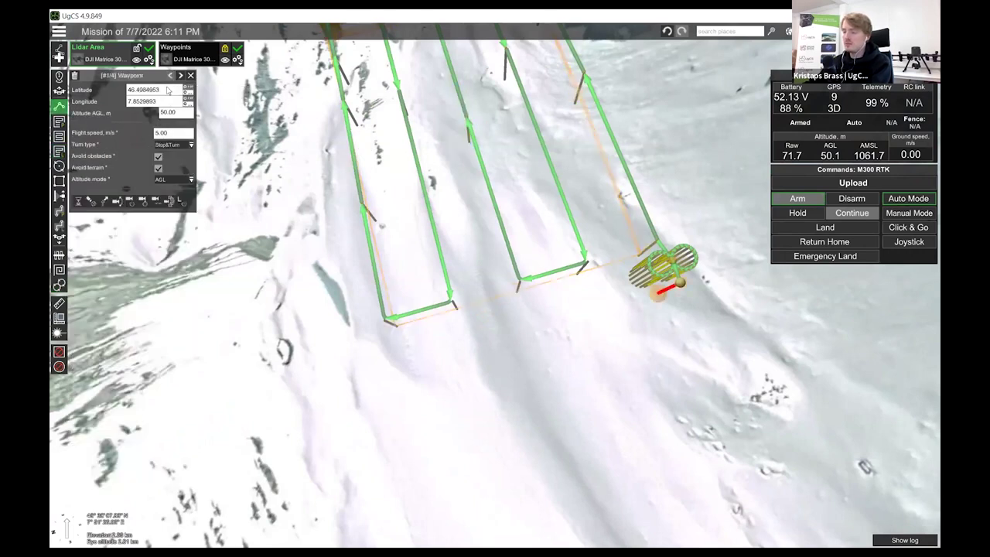
{"action": "right_click_drag", "start_coordinate": [569, 376], "coordinate": [557, 452]}
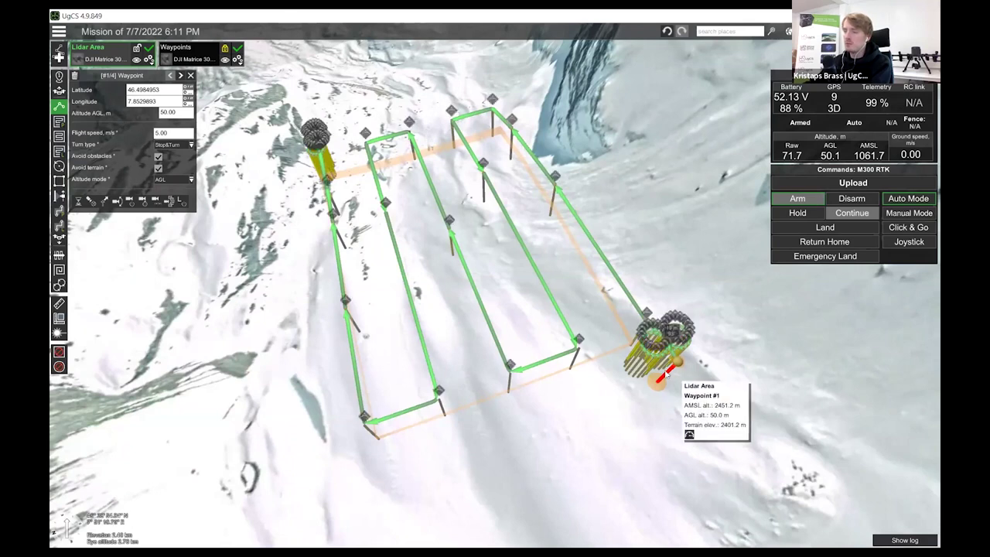
{"action": "scroll", "coordinate": [688, 375], "scroll_direction": "up", "scroll_amount": 5}
{"action": "left_click", "coordinate": [555, 362]}
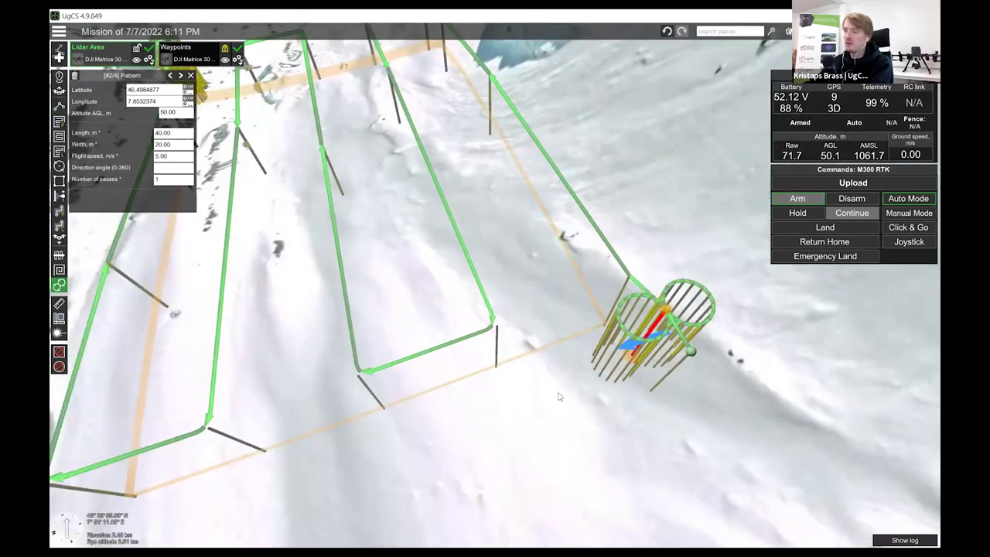
{"action": "scroll", "coordinate": [559, 397], "scroll_direction": "down", "scroll_amount": 3}
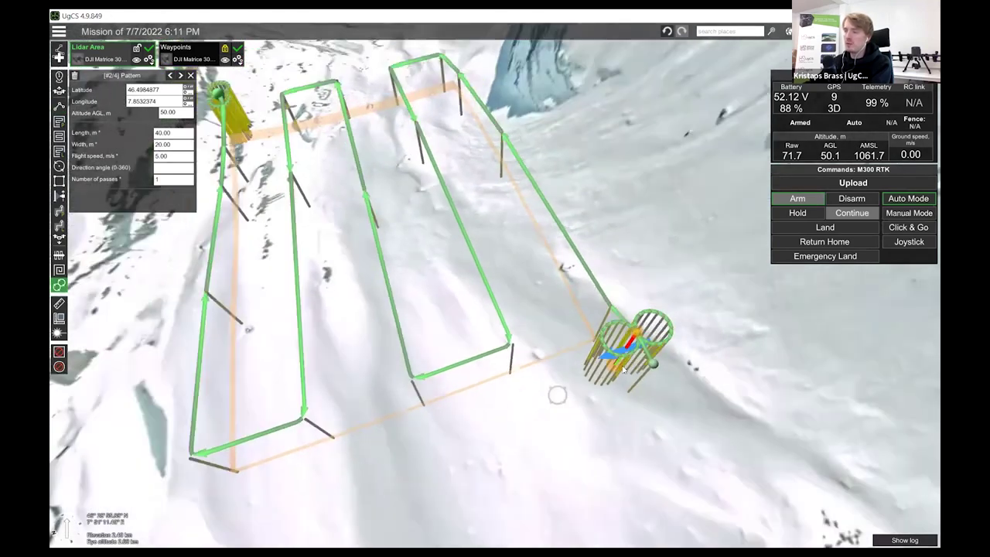
{"action": "left_click", "coordinate": [522, 433]}
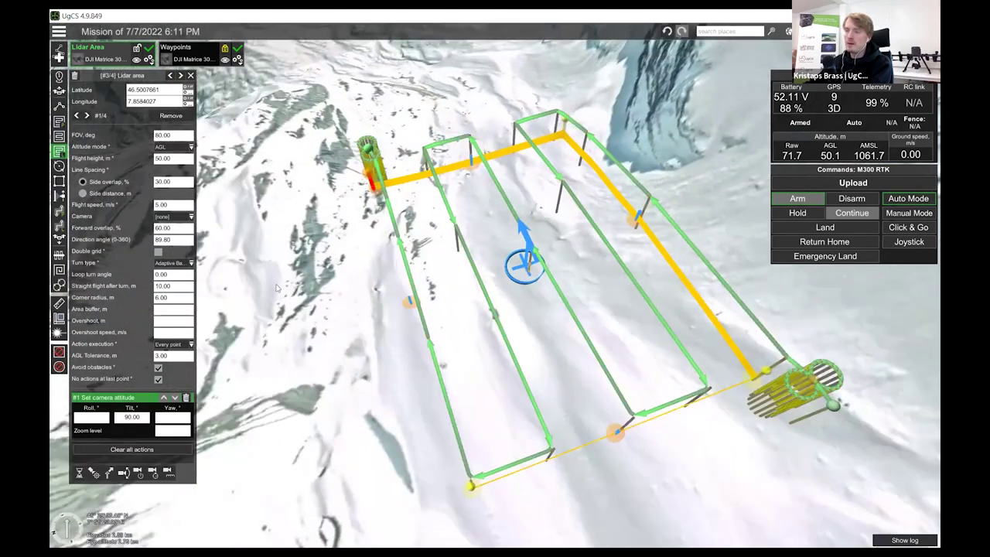
{"action": "left_click", "coordinate": [381, 242]}
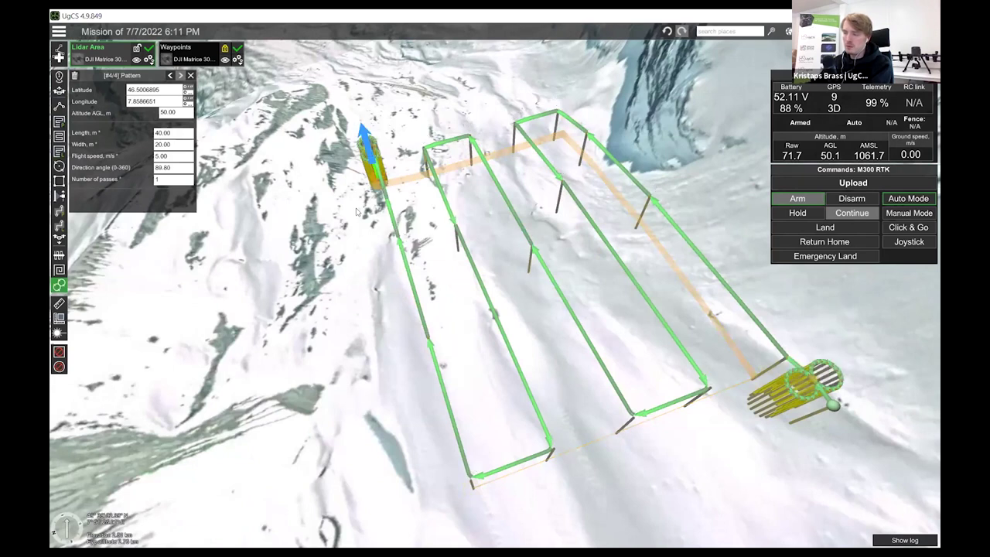
- Return to the lidar area segment and examine the cameras offered for it
{"action": "left_click", "coordinate": [357, 211]}
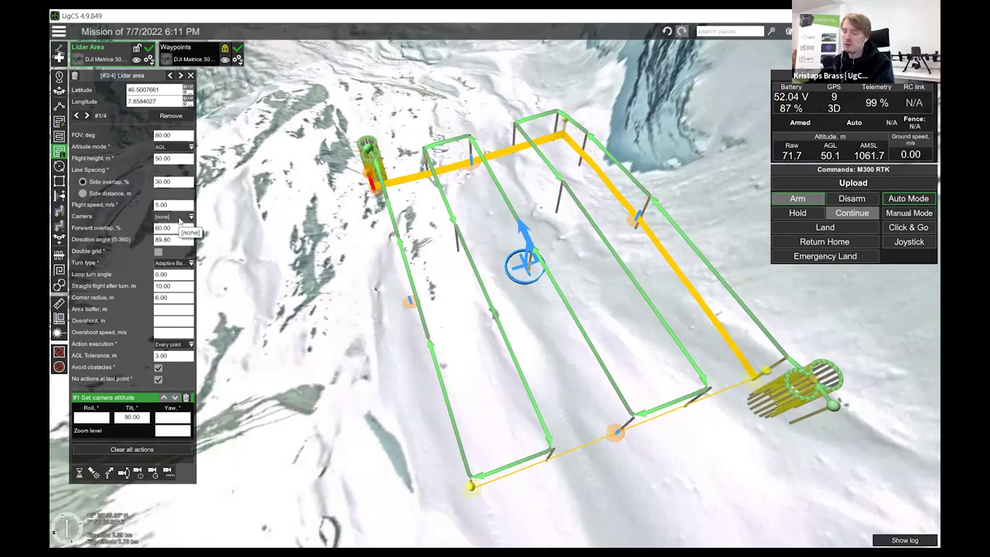
{"action": "left_click", "coordinate": [180, 220]}
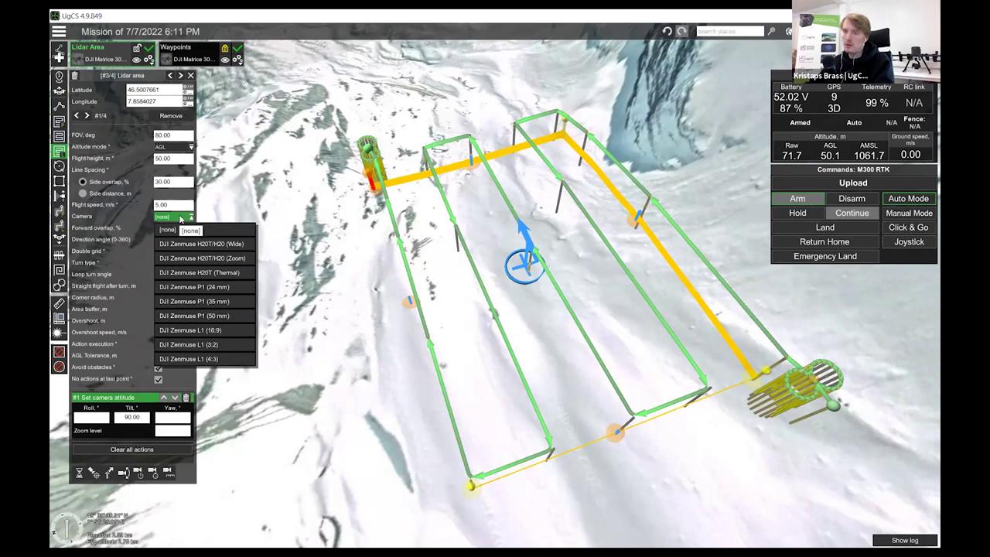
{"action": "left_click", "coordinate": [180, 219]}
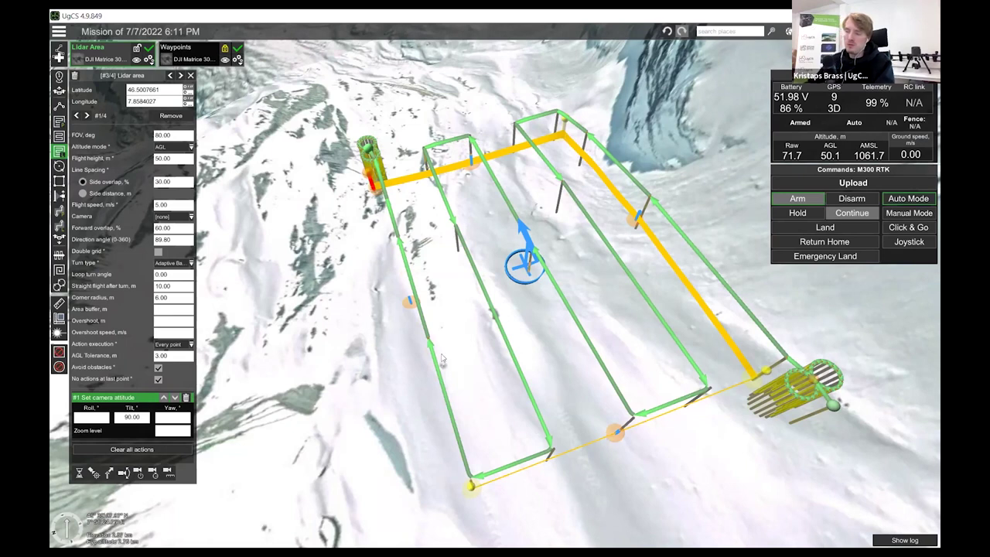
- Set the corner radius of the lidar area's turns to 20 m
{"action": "scroll", "coordinate": [560, 373], "scroll_direction": "up", "scroll_amount": 5}
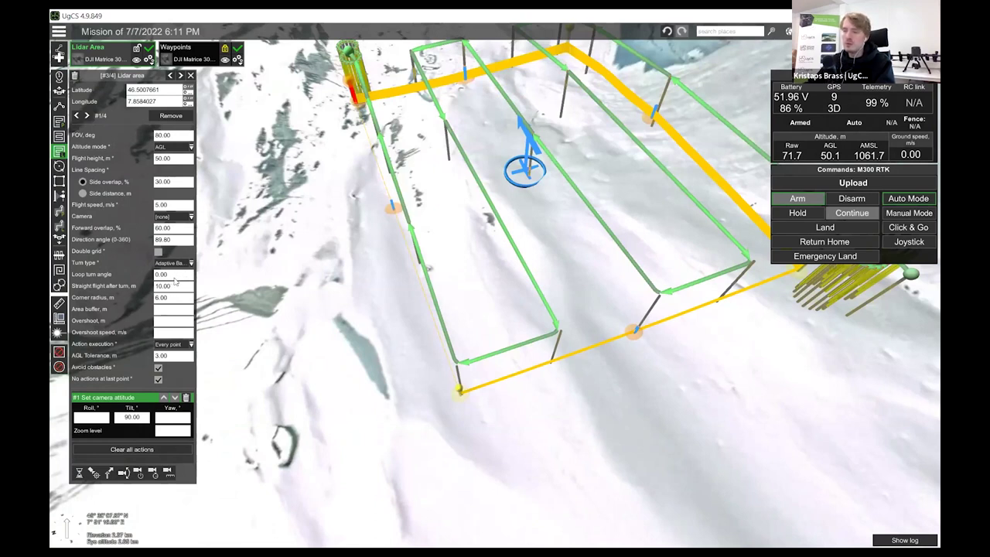
{"action": "right_click_drag", "start_coordinate": [603, 394], "coordinate": [240, 353]}
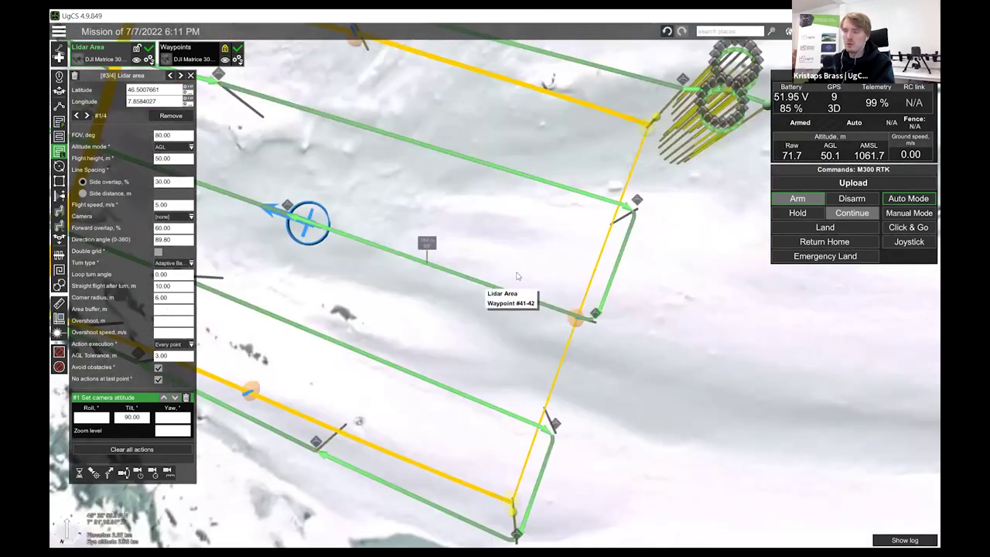
{"action": "right_click_drag", "start_coordinate": [610, 309], "coordinate": [578, 310]}
{"action": "scroll", "coordinate": [578, 310], "scroll_direction": "up", "scroll_amount": 5}
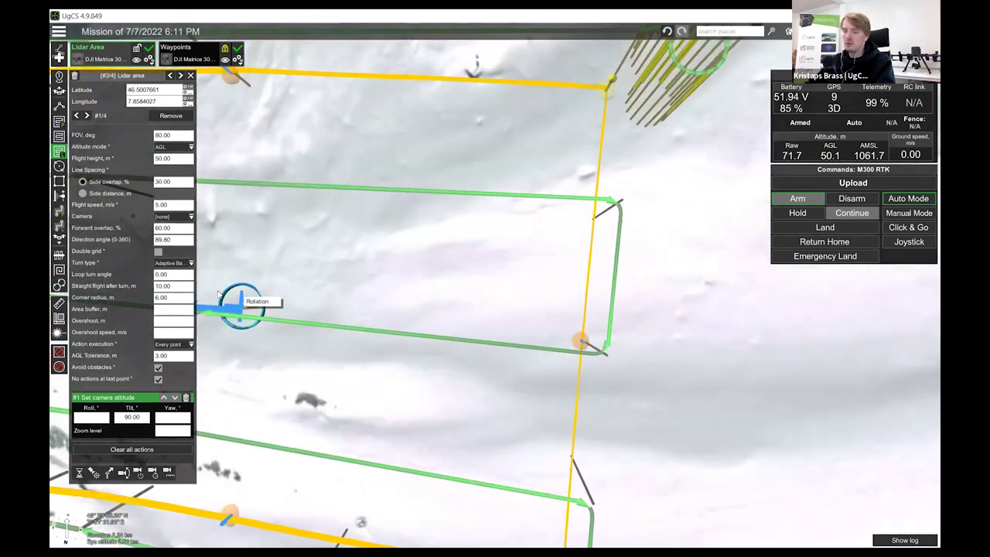
{"action": "left_click", "coordinate": [173, 300]}
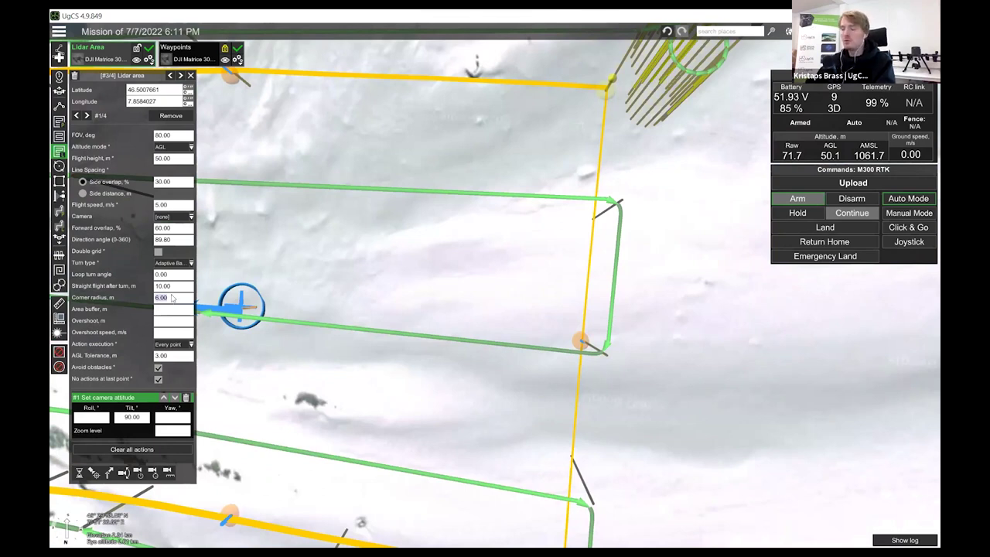
{"action": "type", "text": "20"}
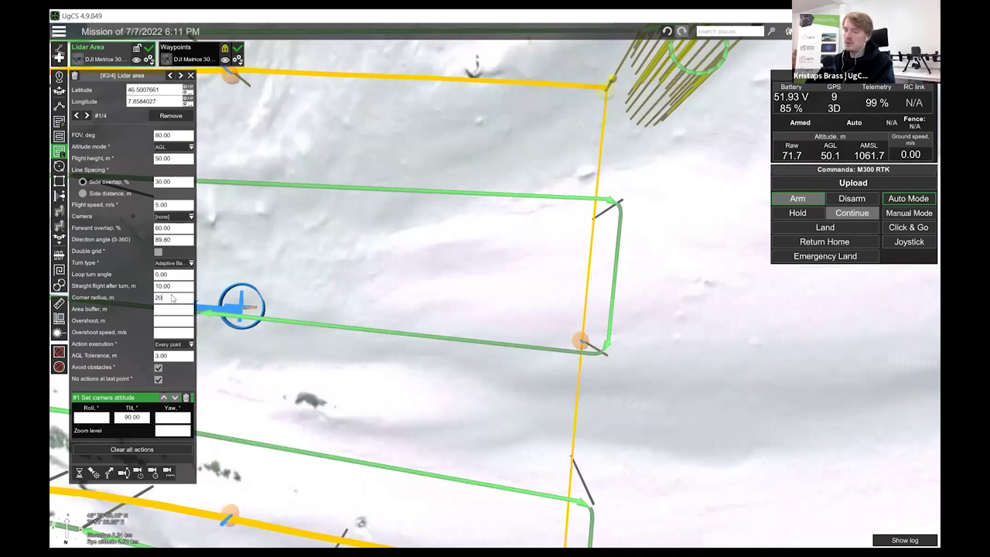
{"action": "key", "text": "Return"}
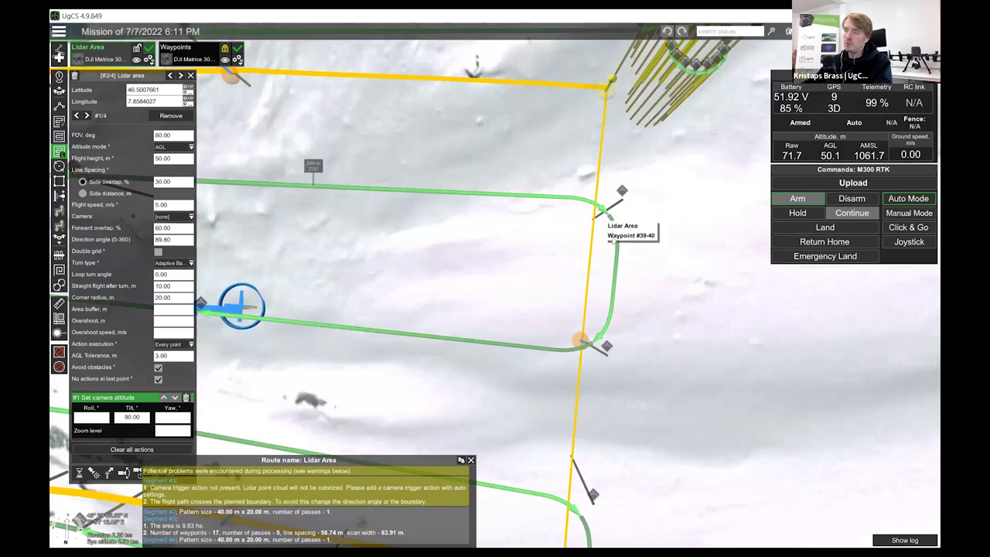
- Set the lidar area's loop turn angle to 100
{"action": "scroll", "coordinate": [630, 355], "scroll_direction": "down", "scroll_amount": 1}
{"action": "scroll", "coordinate": [639, 358], "scroll_direction": "down", "scroll_amount": 3}
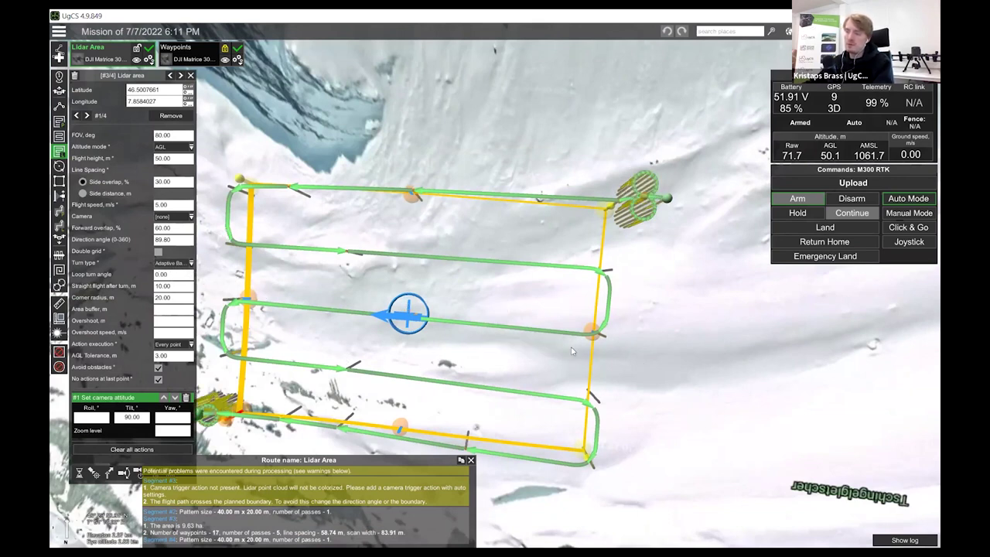
{"action": "right_click_drag", "start_coordinate": [684, 362], "coordinate": [355, 346]}
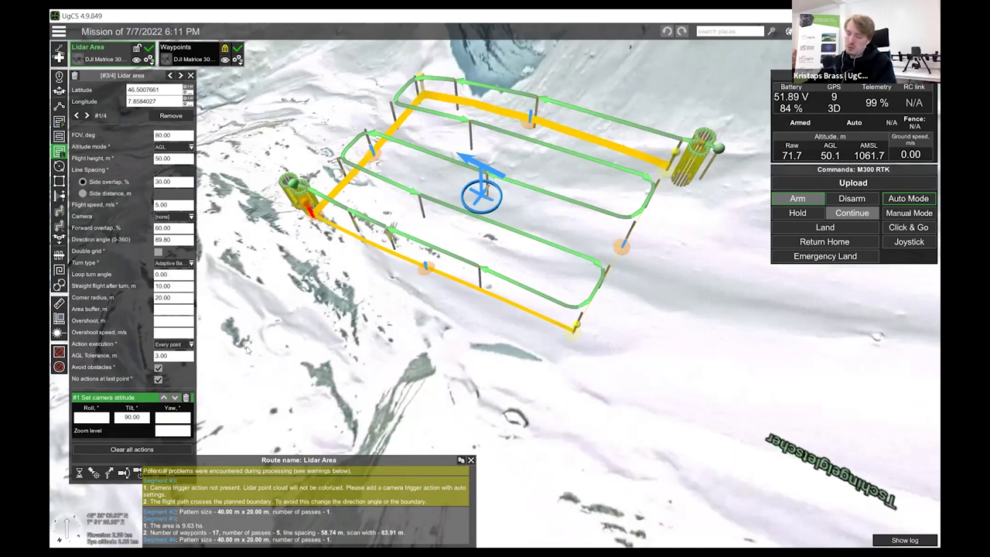
{"action": "right_click_drag", "start_coordinate": [633, 316], "coordinate": [599, 298]}
{"action": "scroll", "coordinate": [599, 298], "scroll_direction": "up", "scroll_amount": 4}
{"action": "scroll", "coordinate": [611, 292], "scroll_direction": "up", "scroll_amount": 4}
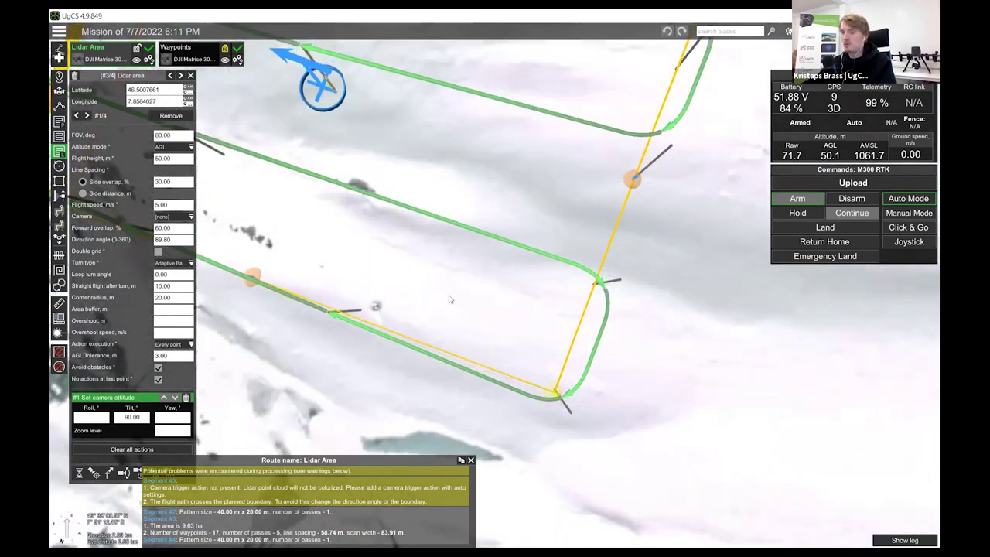
{"action": "left_click", "coordinate": [174, 276]}
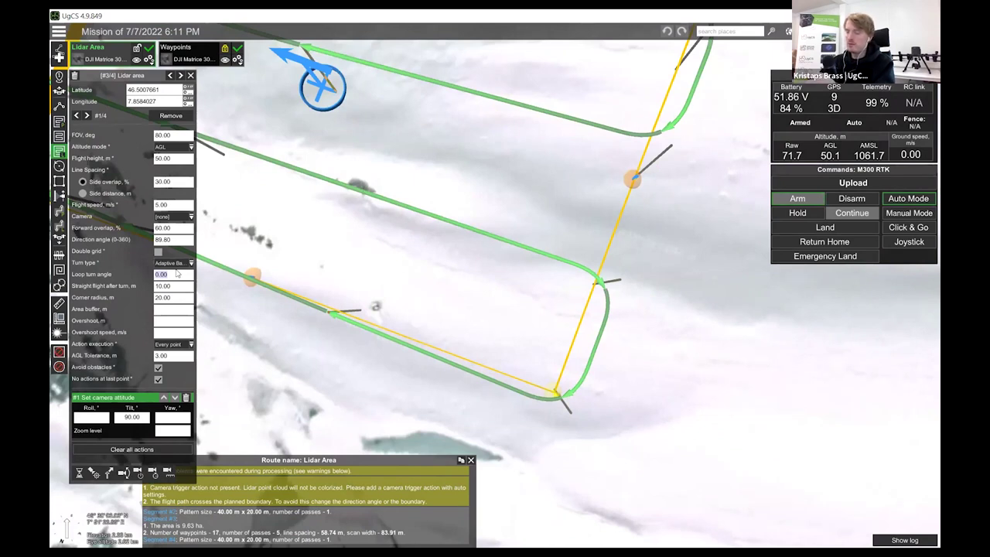
{"action": "type", "text": "10"}
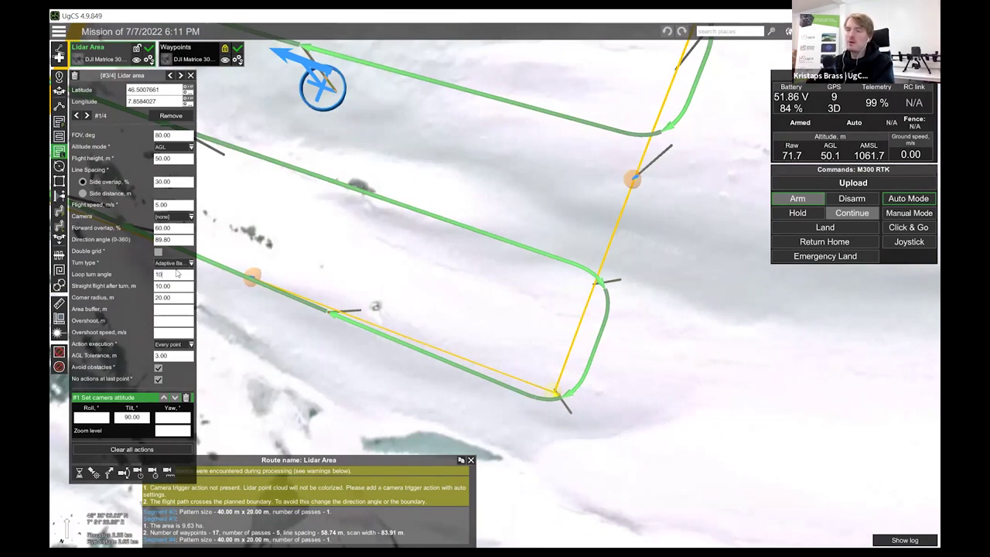
{"action": "type", "text": "0"}
{"action": "key", "text": "Return"}
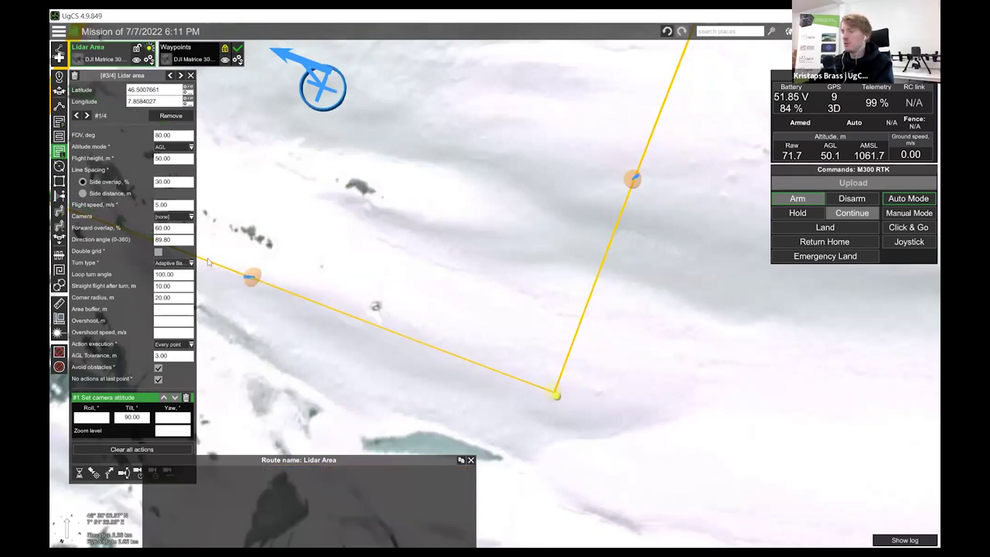
- Examine the loop turns at both ends of the lidar flight lines
{"action": "mouse_move", "coordinate": [696, 303]}
{"action": "scroll", "coordinate": [697, 305], "scroll_direction": "down", "scroll_amount": 5}
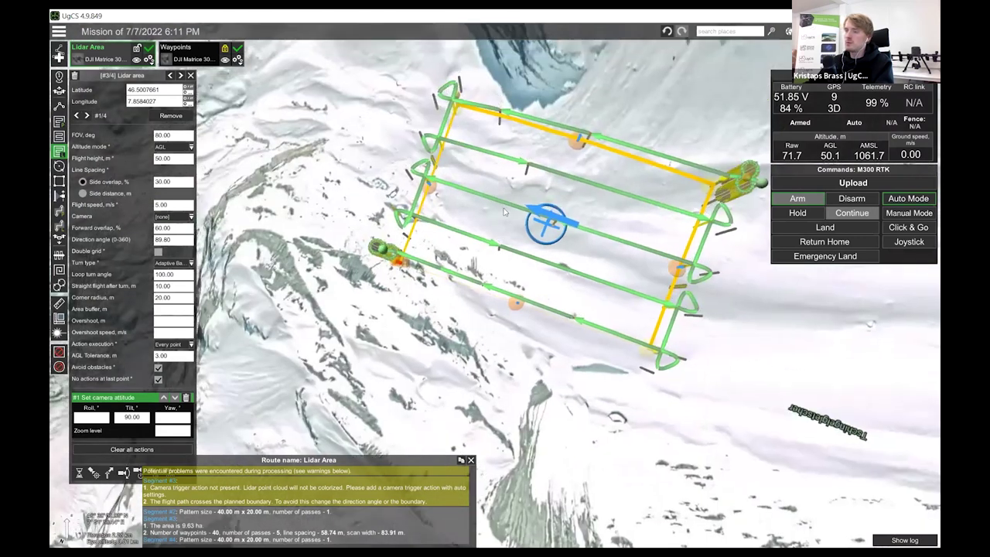
{"action": "right_click_drag", "start_coordinate": [502, 204], "coordinate": [480, 280]}
{"action": "scroll", "coordinate": [532, 170], "scroll_direction": "up", "scroll_amount": 5}
{"action": "scroll", "coordinate": [542, 185], "scroll_direction": "down", "scroll_amount": 2}
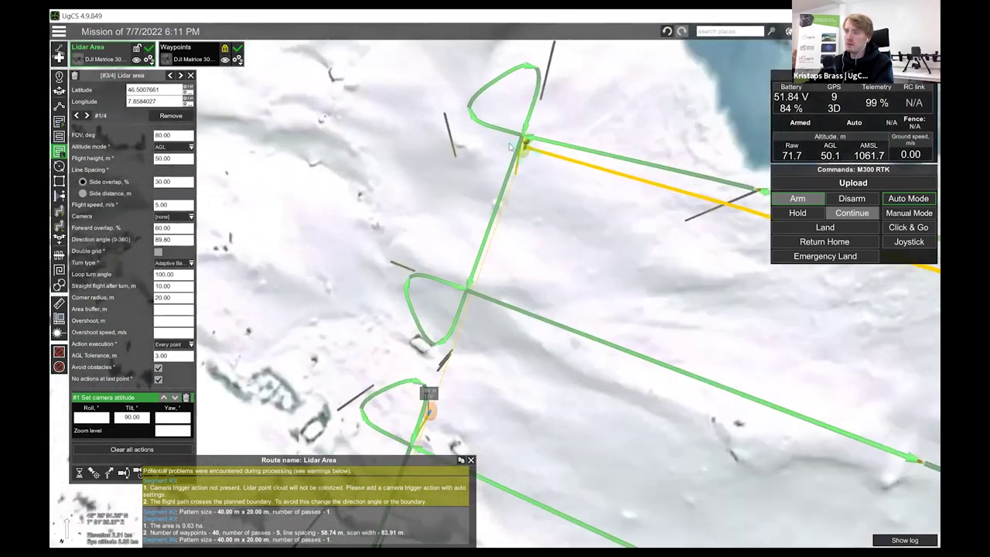
{"action": "scroll", "coordinate": [633, 296], "scroll_direction": "down", "scroll_amount": 2}
{"action": "scroll", "coordinate": [632, 297], "scroll_direction": "up", "scroll_amount": 3}
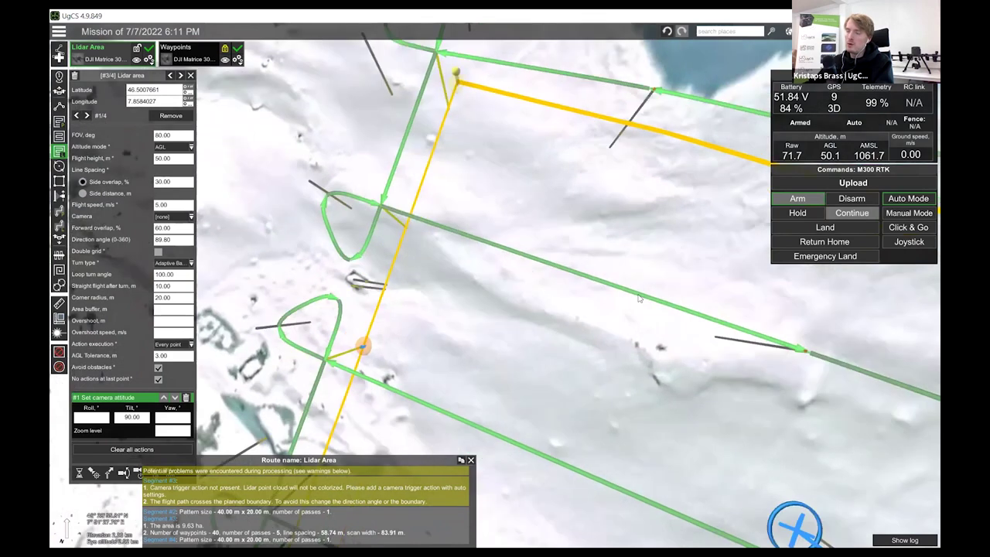
{"action": "right_click_drag", "start_coordinate": [595, 203], "coordinate": [142, 270]}
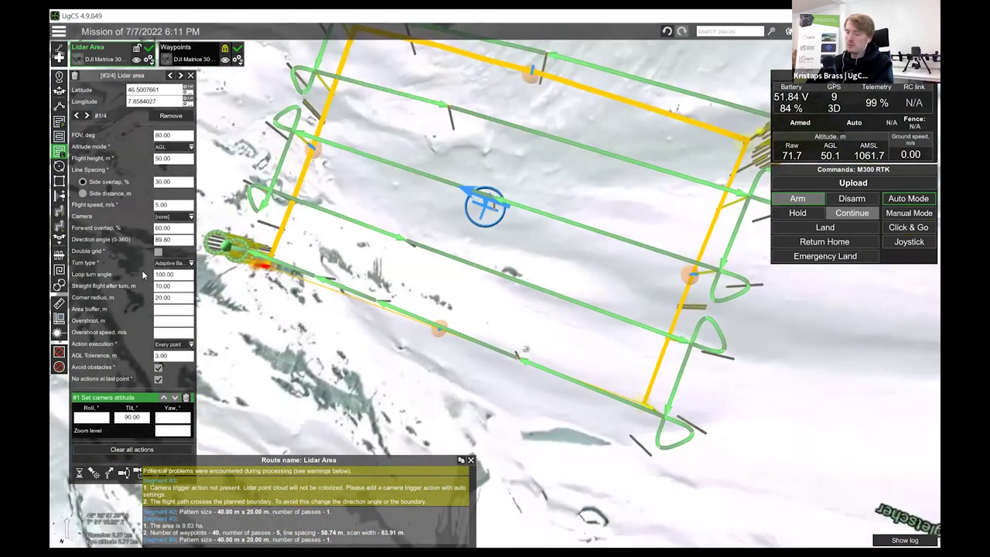
- Set the lidar area's loop turn angle to 90 and check the turns between the flight lines
{"action": "key", "text": "ctrl+z"}
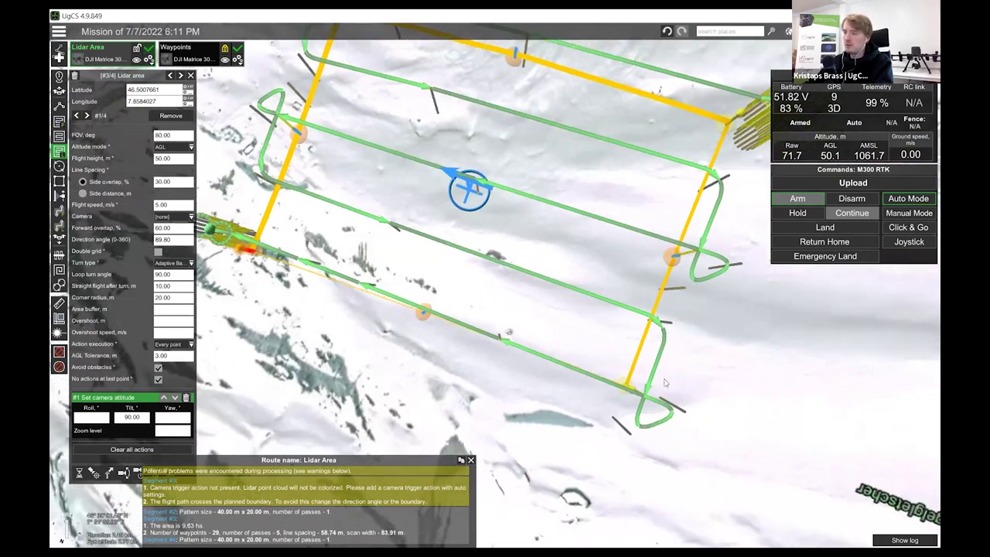
{"action": "right_click_drag", "start_coordinate": [663, 382], "coordinate": [640, 403]}
{"action": "scroll", "coordinate": [640, 403], "scroll_direction": "up", "scroll_amount": 5}
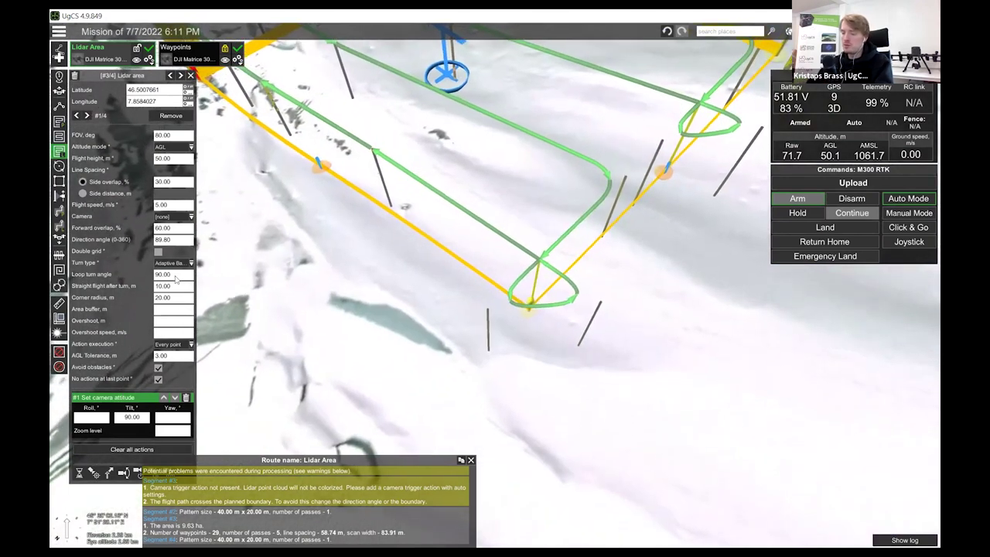
- Set the lidar area's loop turn angle to 85
{"action": "left_click", "coordinate": [177, 279]}
{"action": "type", "text": "85"}
{"action": "key", "text": "Return"}
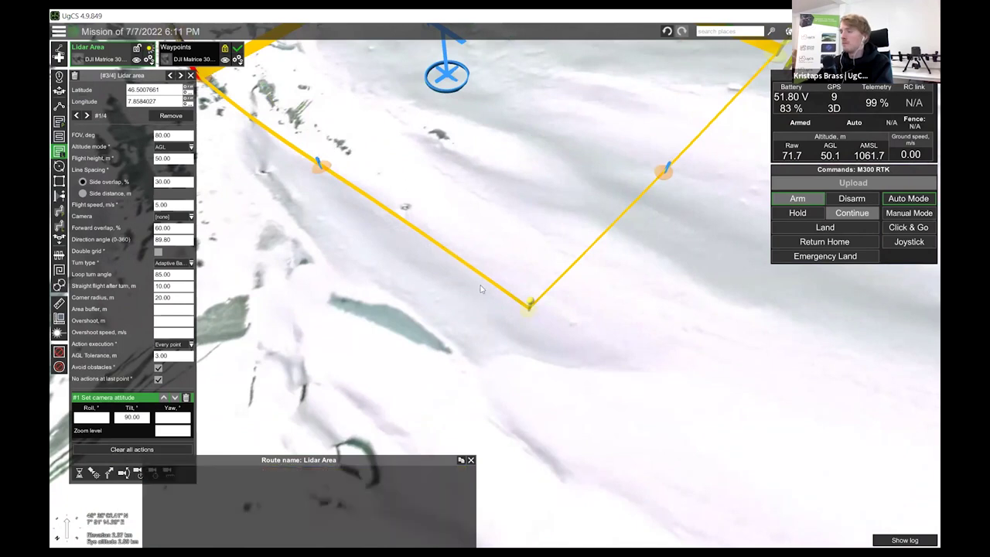
- Move the lidar area's boundary corner #4 inward to 46.5004328, 7.8535123 and inspect the recalculated flight lines
{"action": "left_click", "coordinate": [531, 305]}
{"action": "left_click_drag", "start_coordinate": [530, 305], "coordinate": [556, 278]}
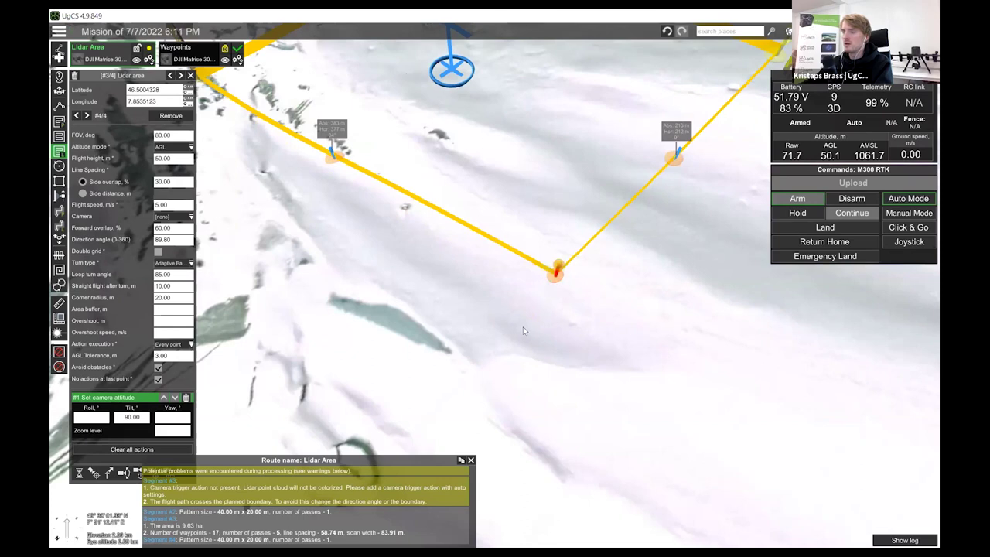
{"action": "scroll", "coordinate": [546, 299], "scroll_direction": "down", "scroll_amount": 2}
{"action": "scroll", "coordinate": [308, 181], "scroll_direction": "down", "scroll_amount": 3}
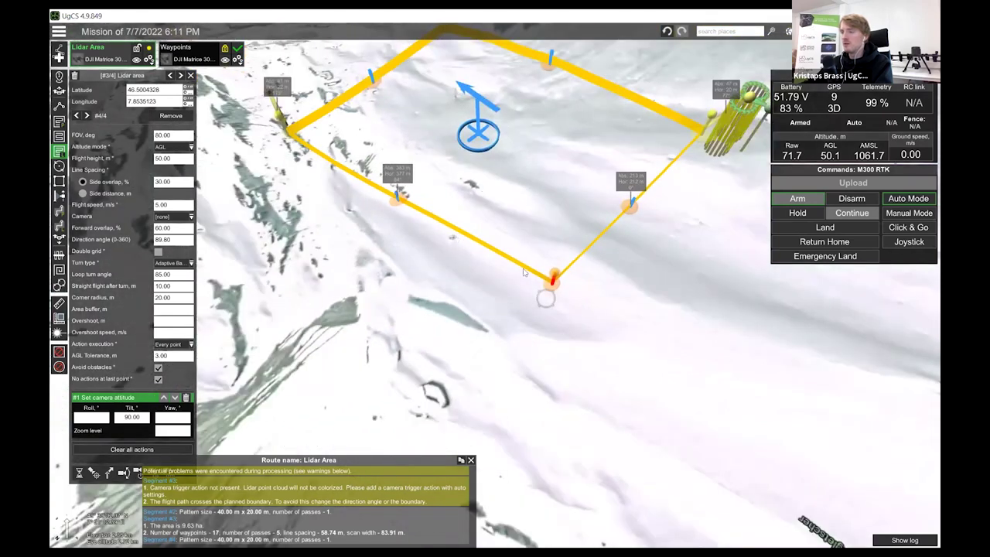
{"action": "scroll", "coordinate": [527, 266], "scroll_direction": "up", "scroll_amount": 2}
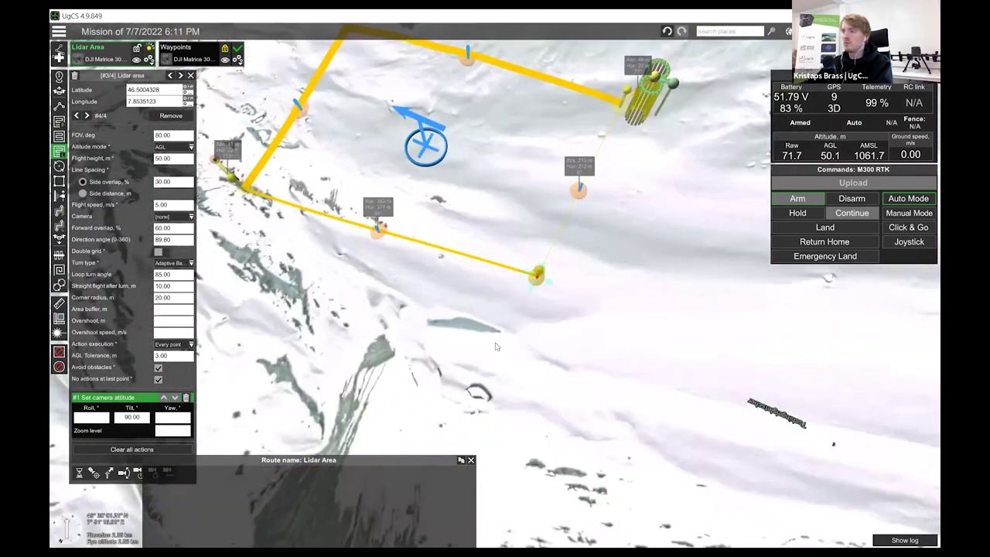
{"action": "scroll", "coordinate": [392, 236], "scroll_direction": "up", "scroll_amount": 1}
{"action": "scroll", "coordinate": [325, 131], "scroll_direction": "up", "scroll_amount": 3}
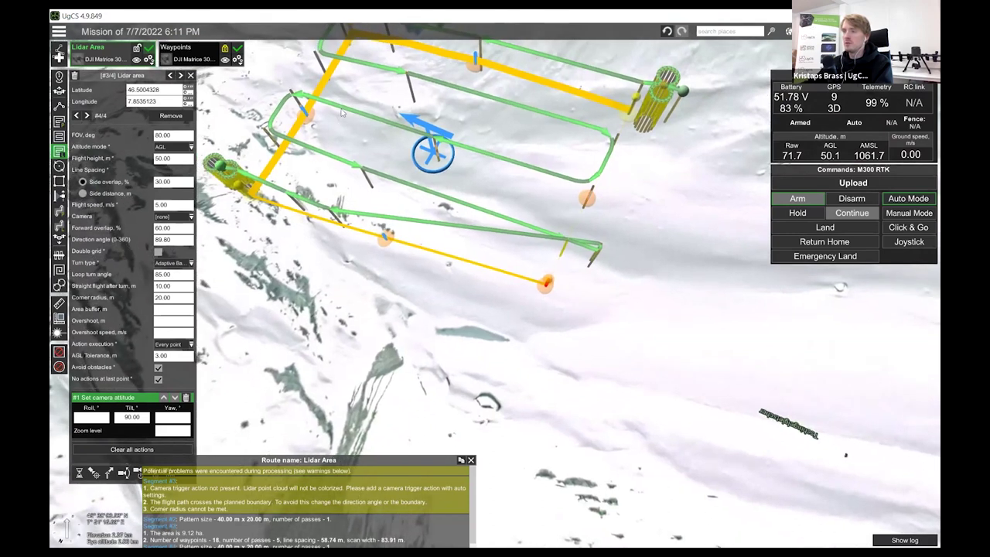
{"action": "scroll", "coordinate": [654, 502], "scroll_direction": "up", "scroll_amount": 3}
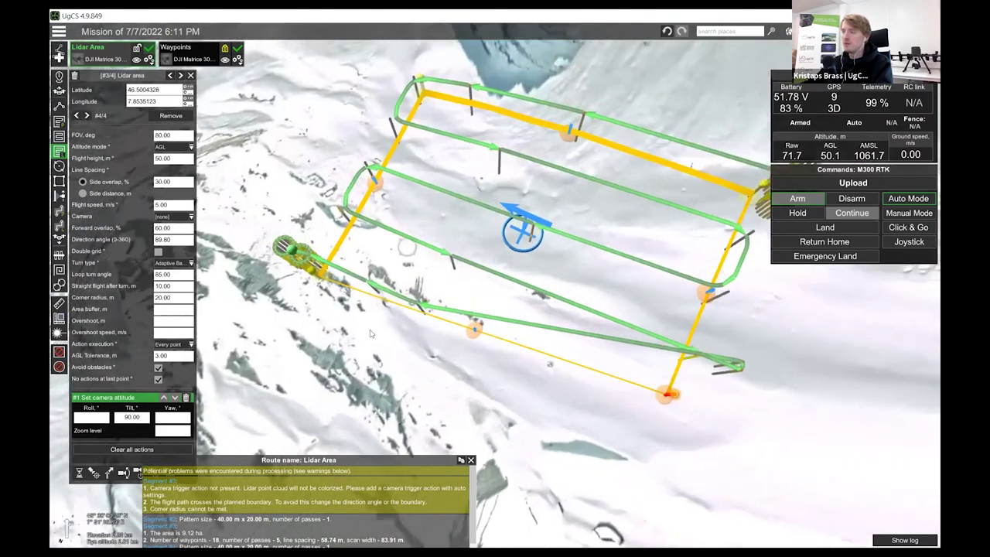
{"action": "scroll", "coordinate": [747, 313], "scroll_direction": "up", "scroll_amount": 3}
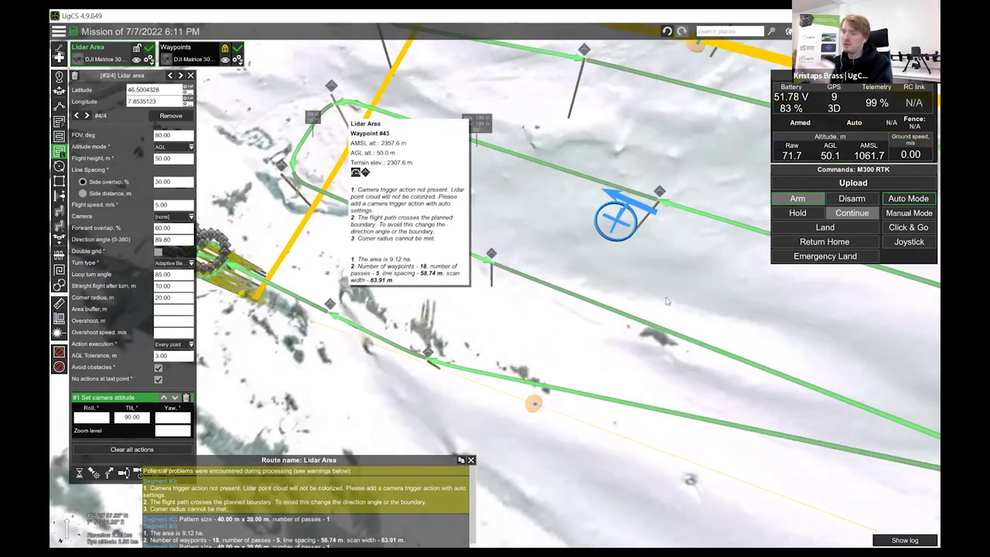
- Move the lidar area's boundary corner #4 to 46.5006332, 7.8535771
{"action": "scroll", "coordinate": [695, 311], "scroll_direction": "up", "scroll_amount": 4}
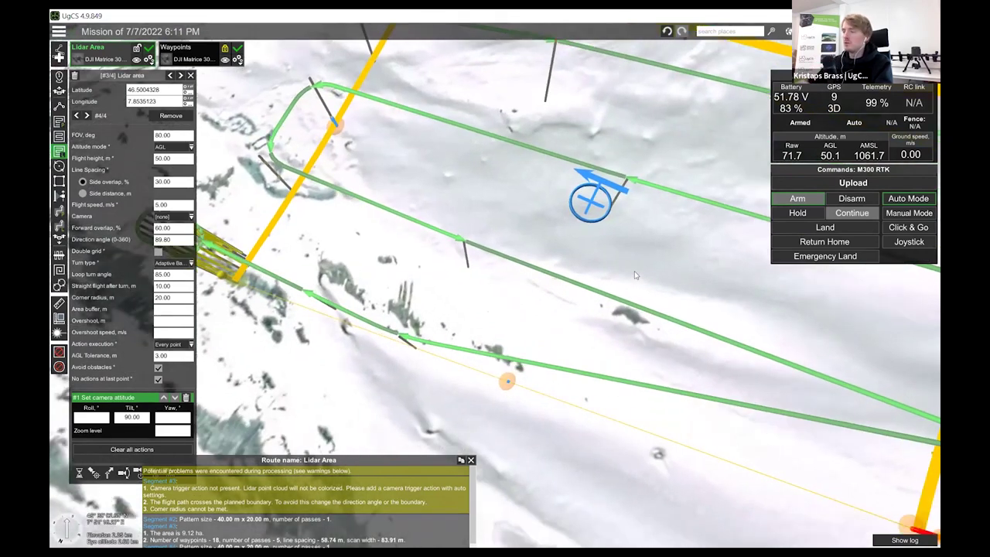
{"action": "scroll", "coordinate": [666, 290], "scroll_direction": "up", "scroll_amount": 3}
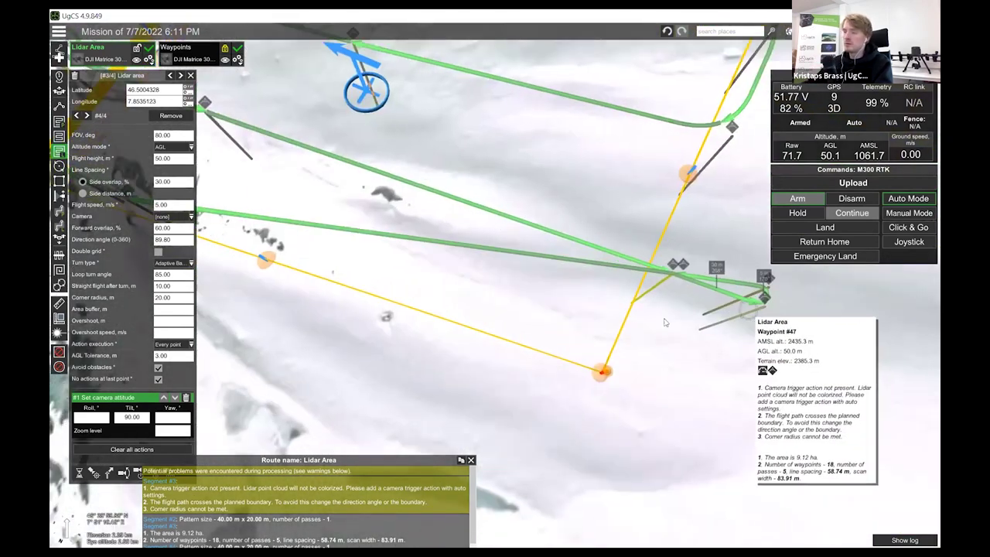
{"action": "scroll", "coordinate": [621, 389], "scroll_direction": "down", "scroll_amount": 3}
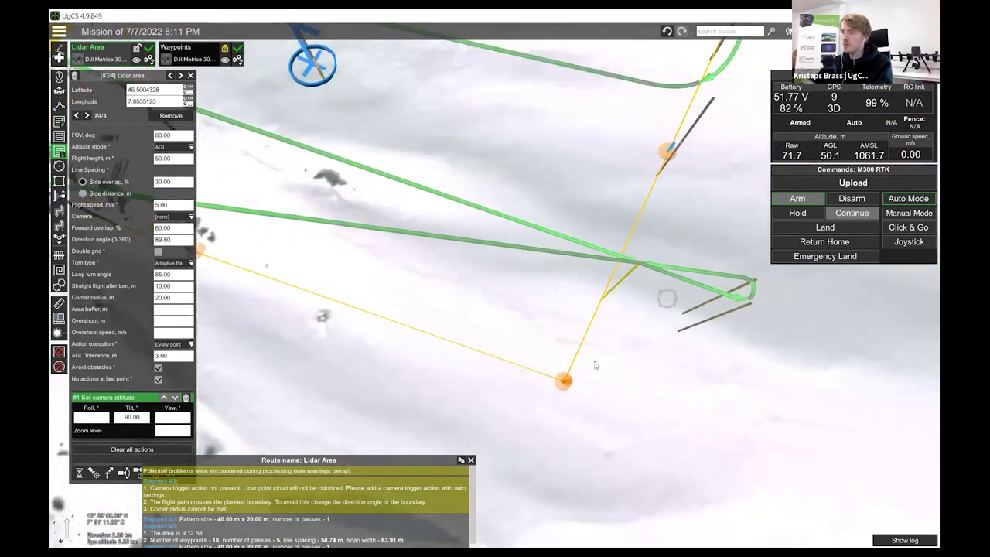
{"action": "scroll", "coordinate": [594, 353], "scroll_direction": "down", "scroll_amount": 3}
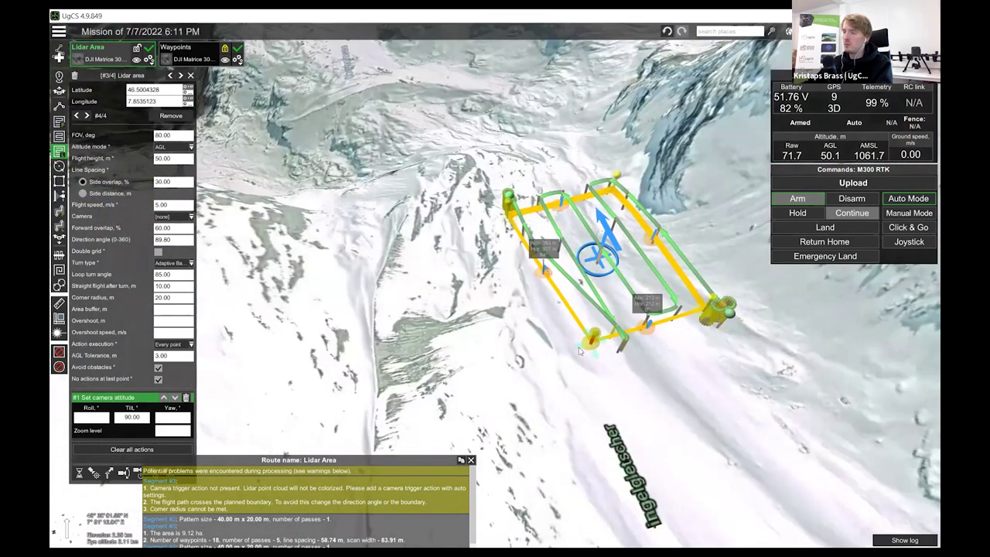
{"action": "left_click_drag", "start_coordinate": [576, 350], "coordinate": [579, 340]}
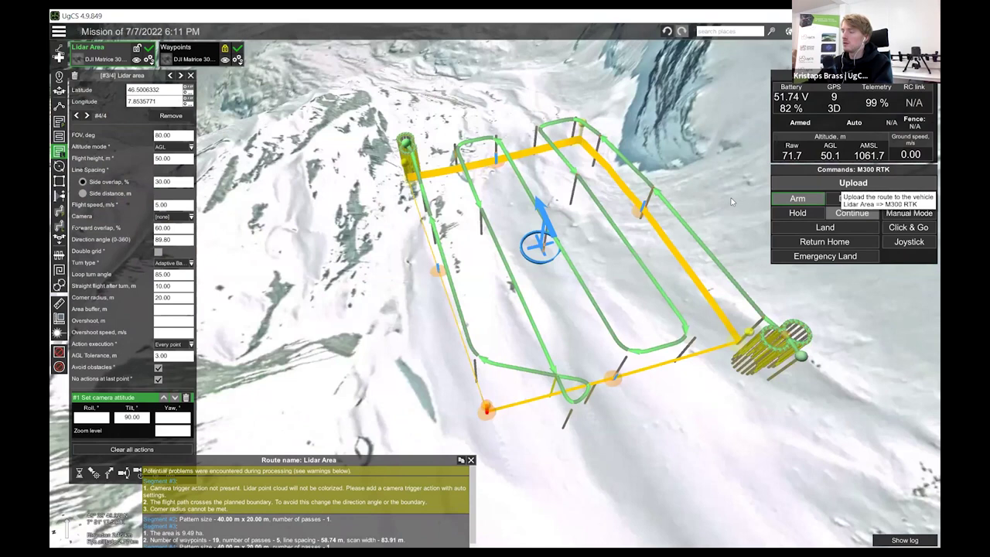
- Upload the Lidar Area route to the M300 RTK with the route starting from the beginning, and disarm the vehicle
{"action": "left_click", "coordinate": [855, 183]}
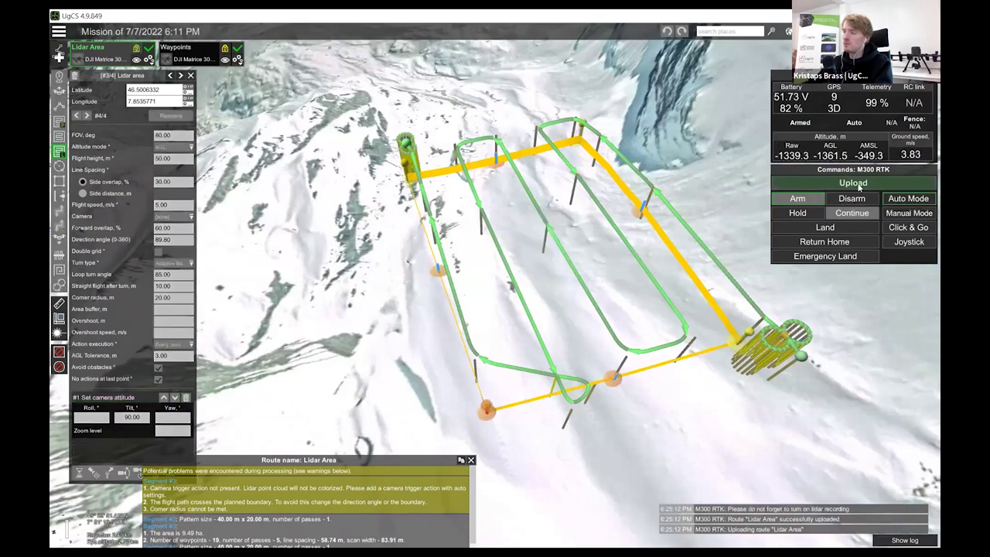
{"action": "left_click", "coordinate": [725, 186]}
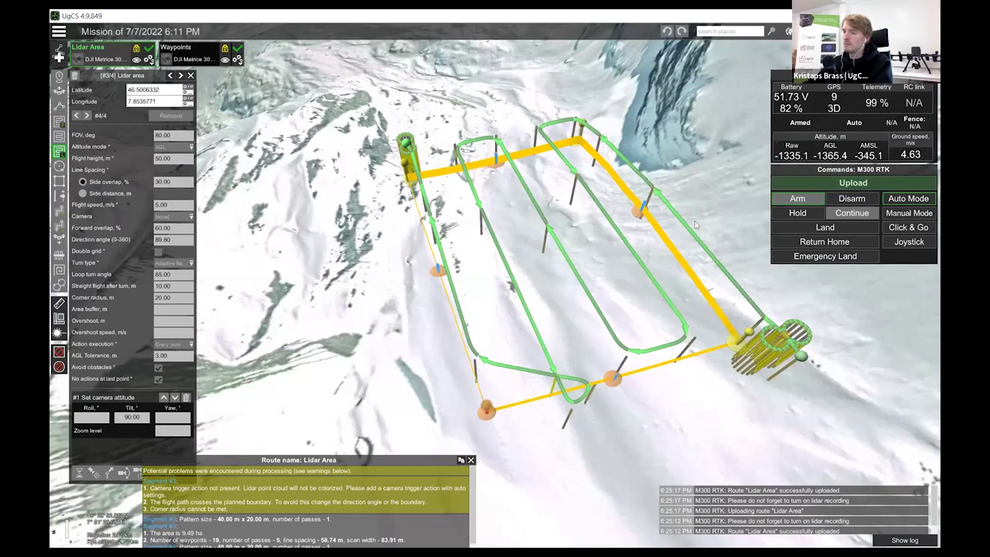
{"action": "left_click", "coordinate": [851, 201]}
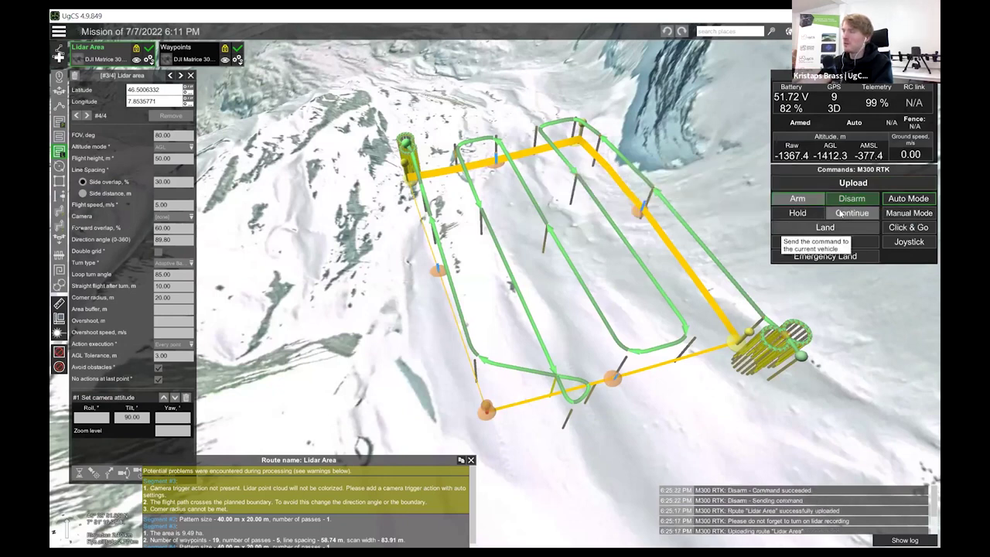
- Upload the Lidar Area route again to the disarmed M300 RTK, starting it from the beginning
{"action": "left_click", "coordinate": [807, 184]}
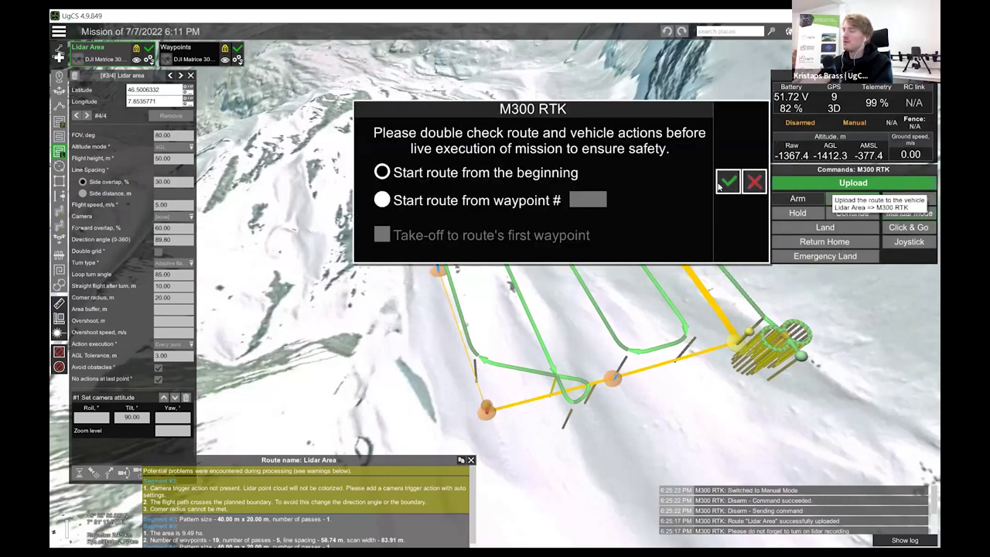
{"action": "left_click", "coordinate": [719, 184]}
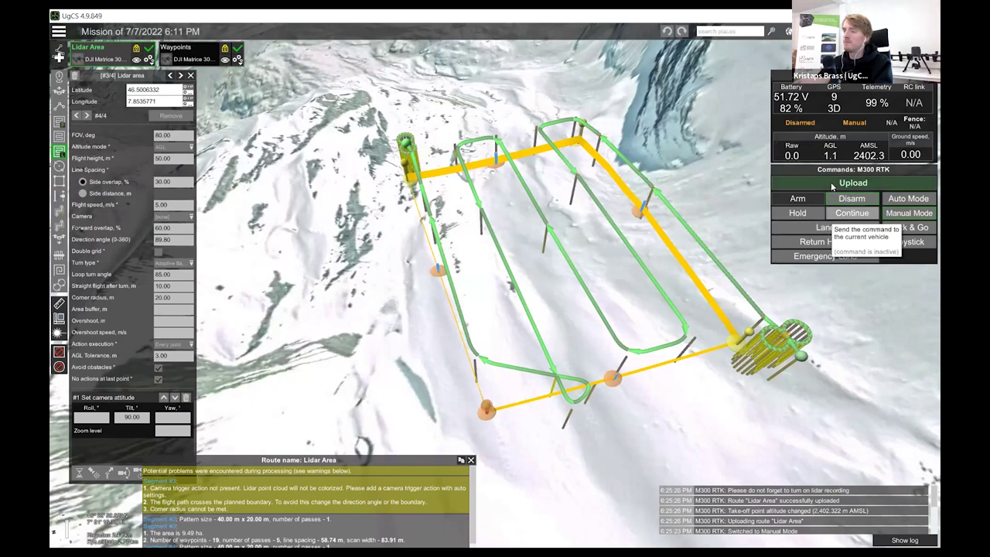
{"action": "left_click", "coordinate": [831, 182]}
{"action": "left_click", "coordinate": [727, 182]}
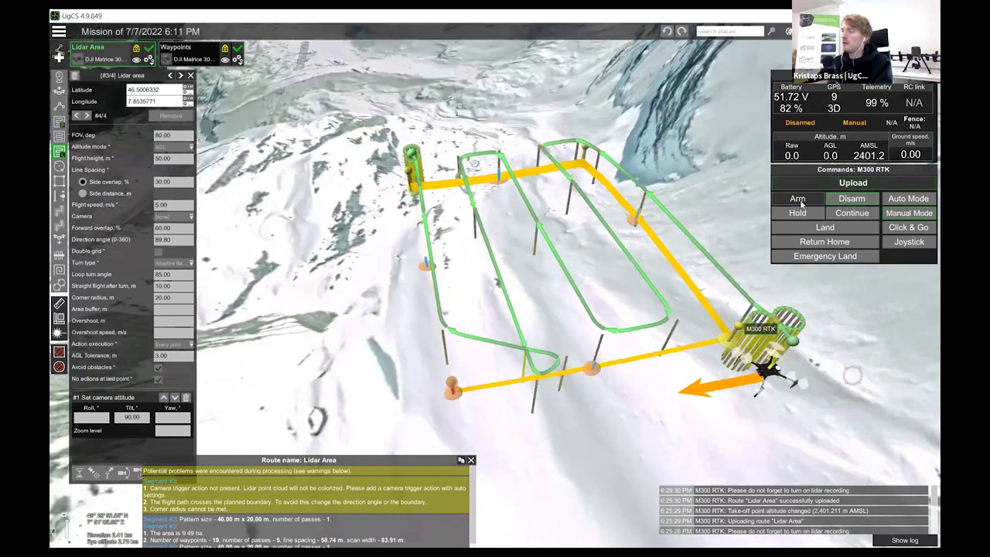
- Arm the M300 RTK and confirm Auto Mode to start flying the Lidar Area route
{"action": "left_click", "coordinate": [800, 202]}
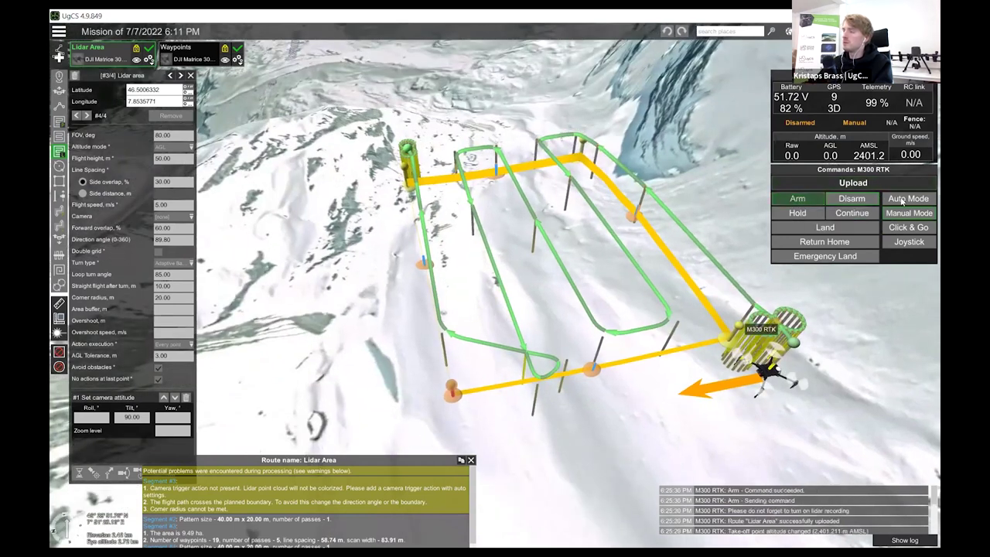
{"action": "left_click", "coordinate": [901, 201]}
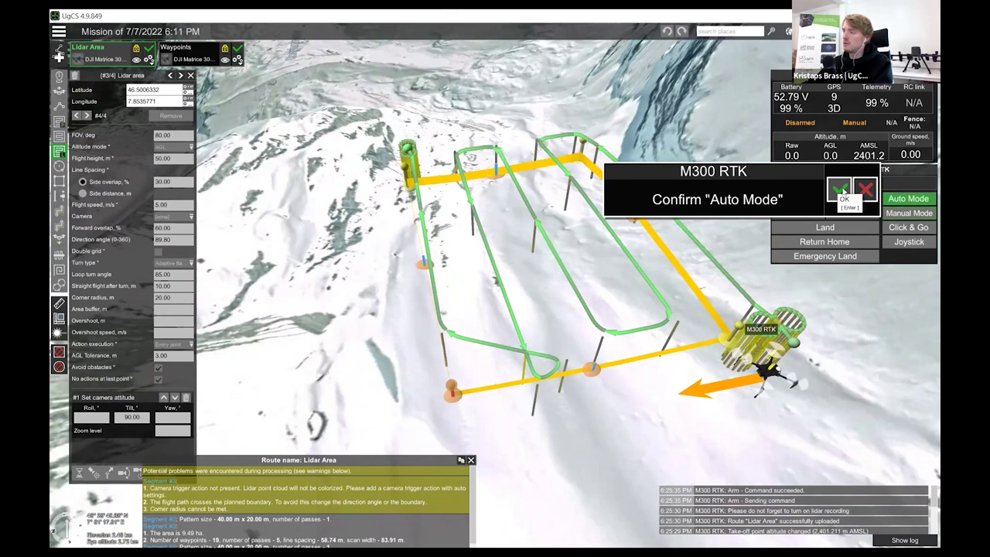
{"action": "key", "text": "Return"}
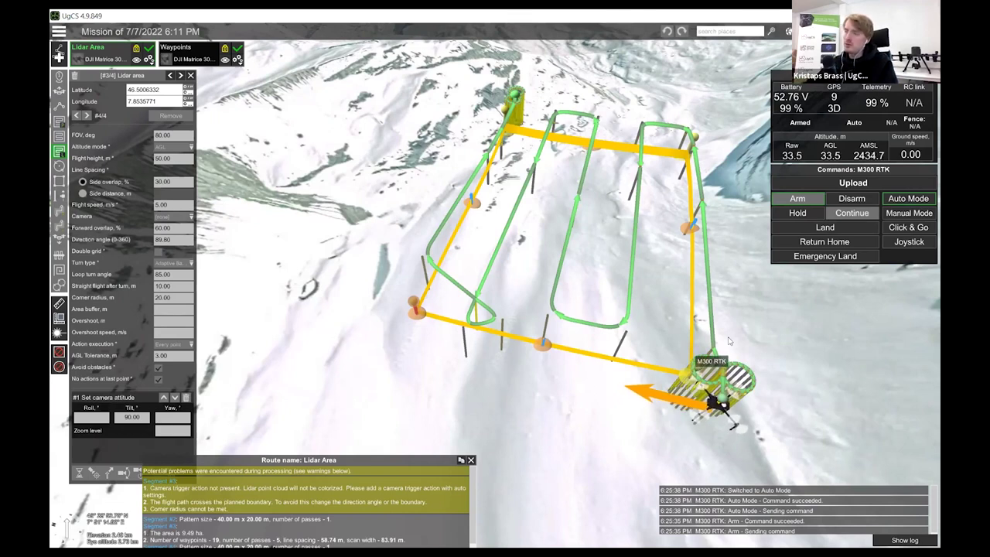
- Review the route start options offered for the M300 RTK upload and cancel without uploading
{"action": "left_click", "coordinate": [809, 182]}
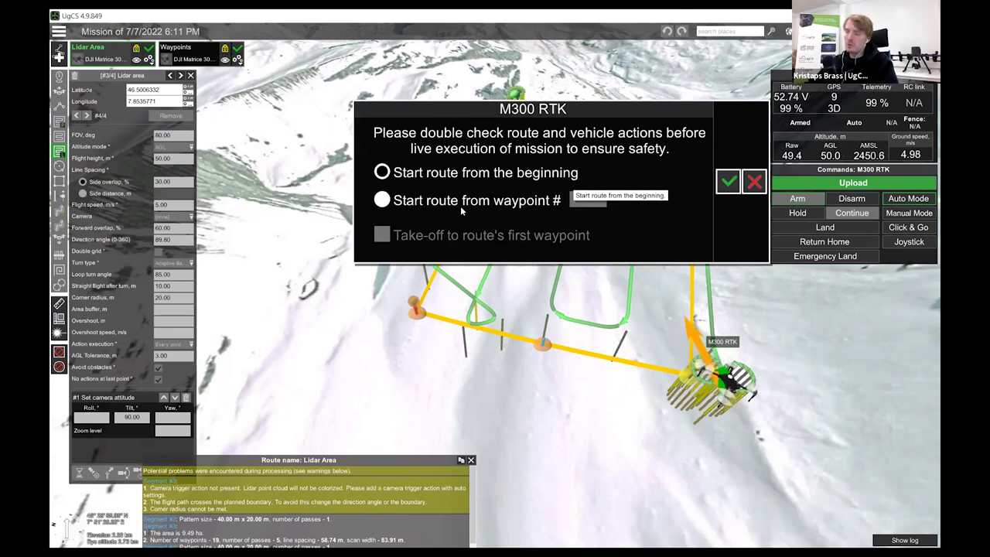
{"action": "mouse_move", "coordinate": [547, 334]}
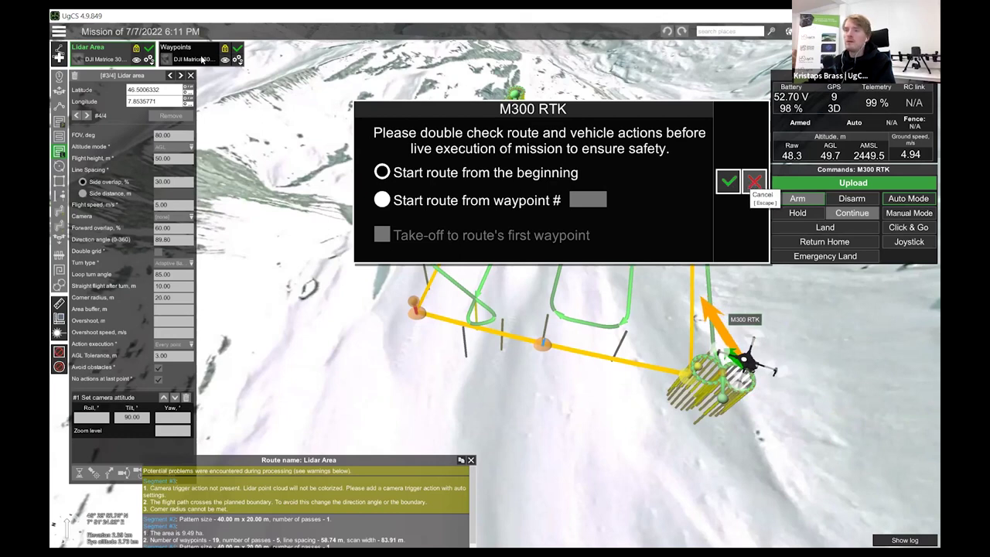
{"action": "key", "text": "Escape"}
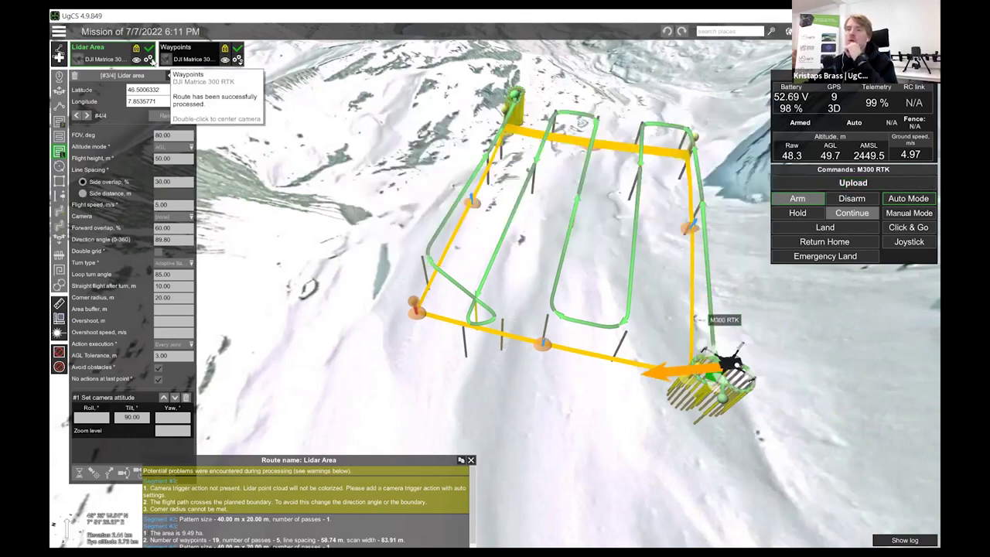
- Check the elevation profile of the Lidar Area route and close it
{"action": "left_click", "coordinate": [148, 59]}
{"action": "left_click", "coordinate": [131, 94]}
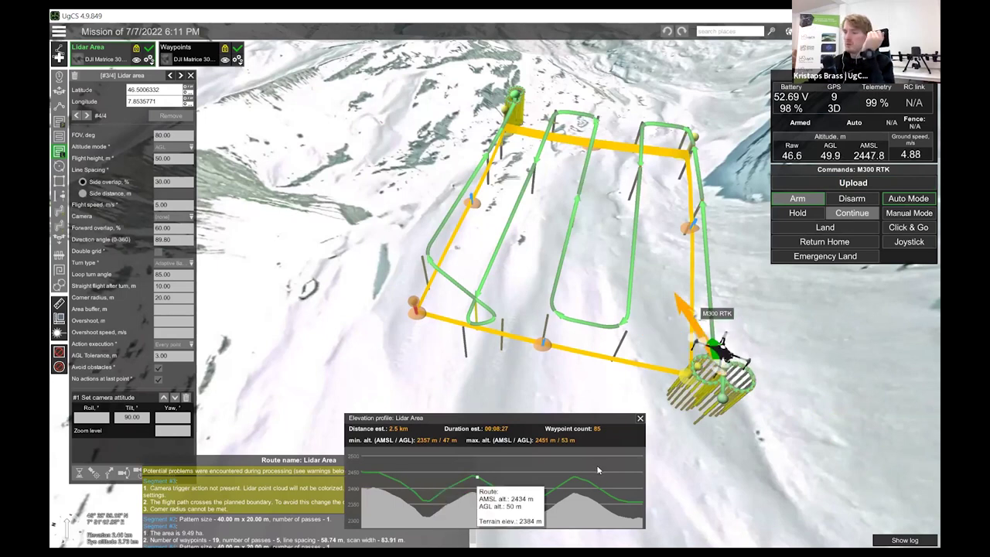
{"action": "left_click", "coordinate": [641, 420]}
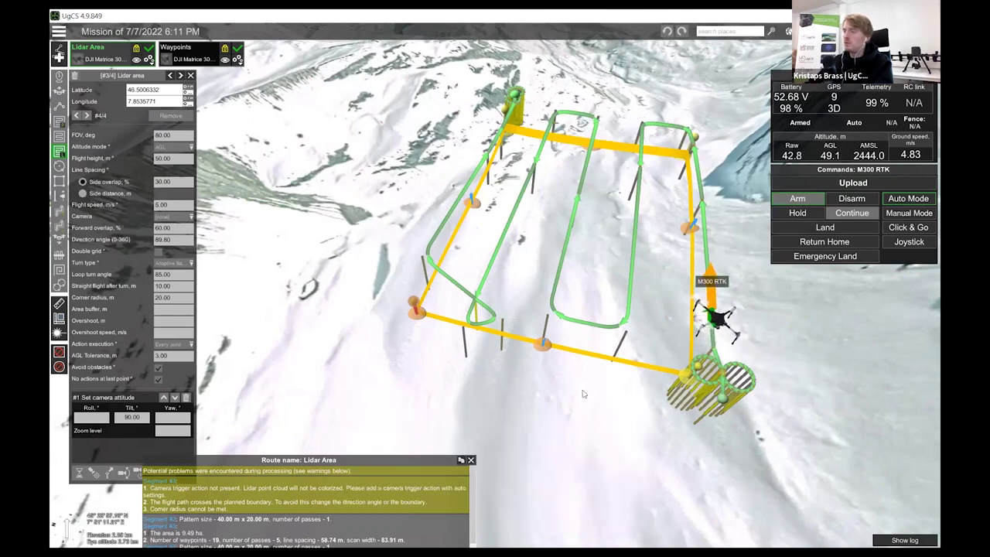
- Create a new route from scratch named Untitled route for the DJI Matrice 300 RTK
{"action": "scroll", "coordinate": [643, 385], "scroll_direction": "down", "scroll_amount": 5}
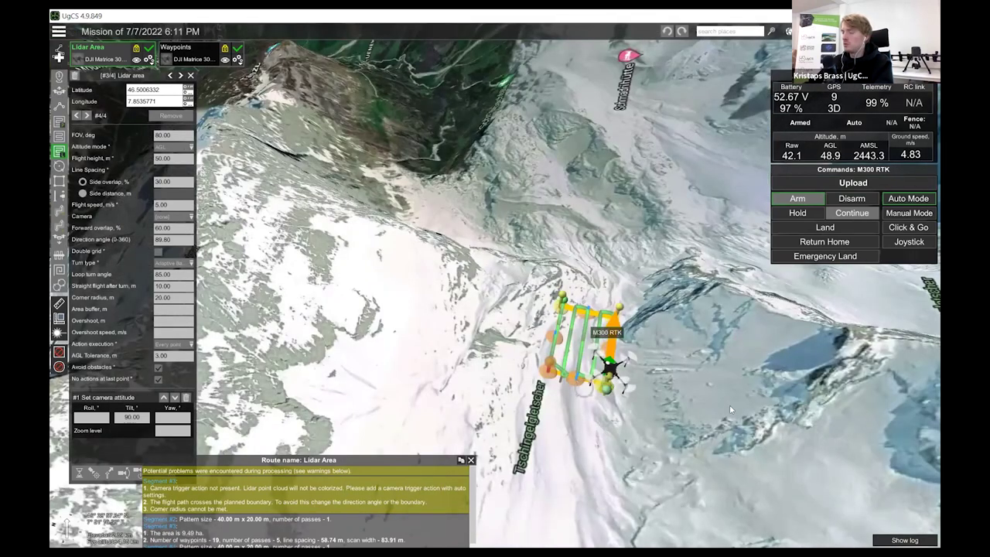
{"action": "scroll", "coordinate": [729, 404], "scroll_direction": "down", "scroll_amount": 2}
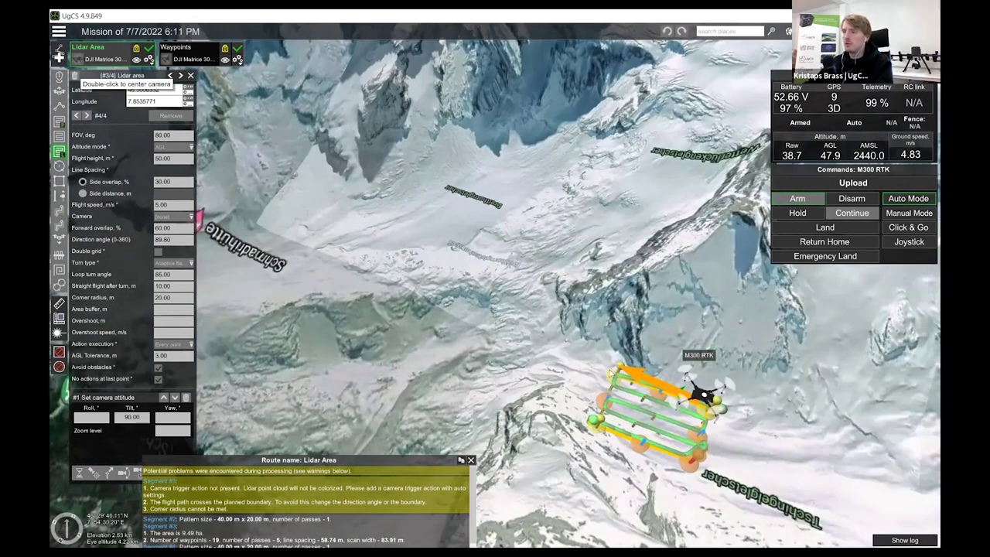
{"action": "left_click", "coordinate": [59, 58]}
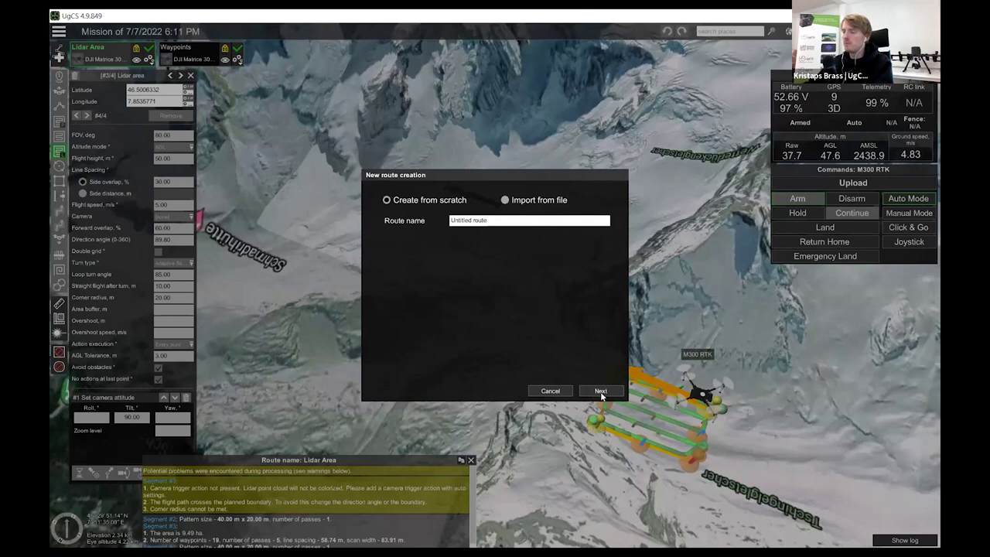
{"action": "left_click", "coordinate": [600, 391]}
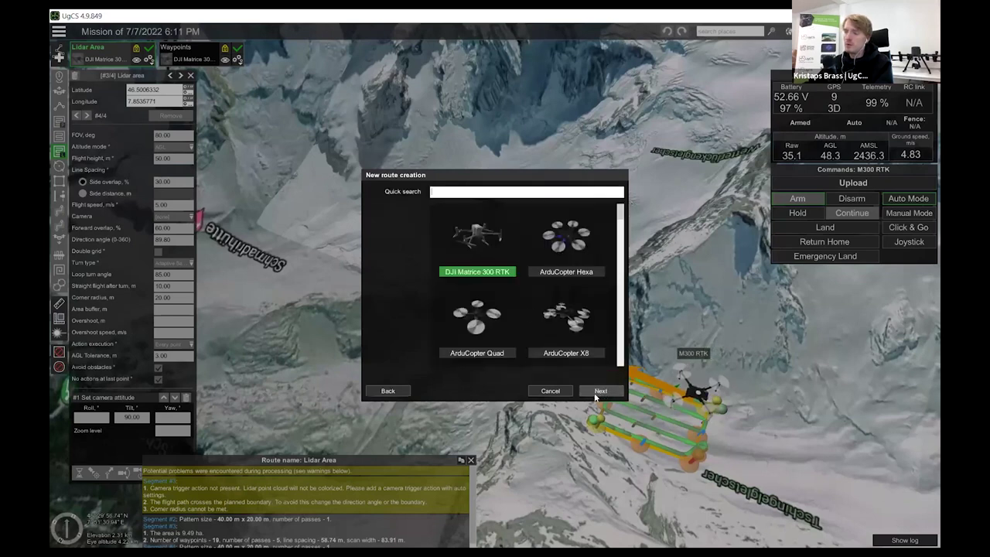
{"action": "left_click", "coordinate": [584, 389]}
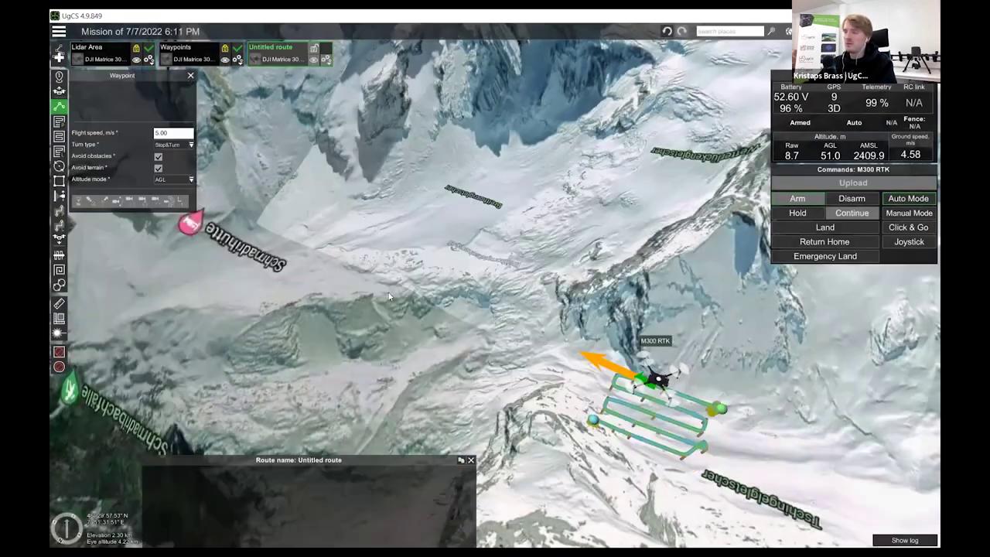
- Place a 40 by 20 m calibration pattern with one pass at 46.5005406, 7.8636372 in the untitled route
{"action": "right_click_drag", "start_coordinate": [586, 337], "coordinate": [85, 156]}
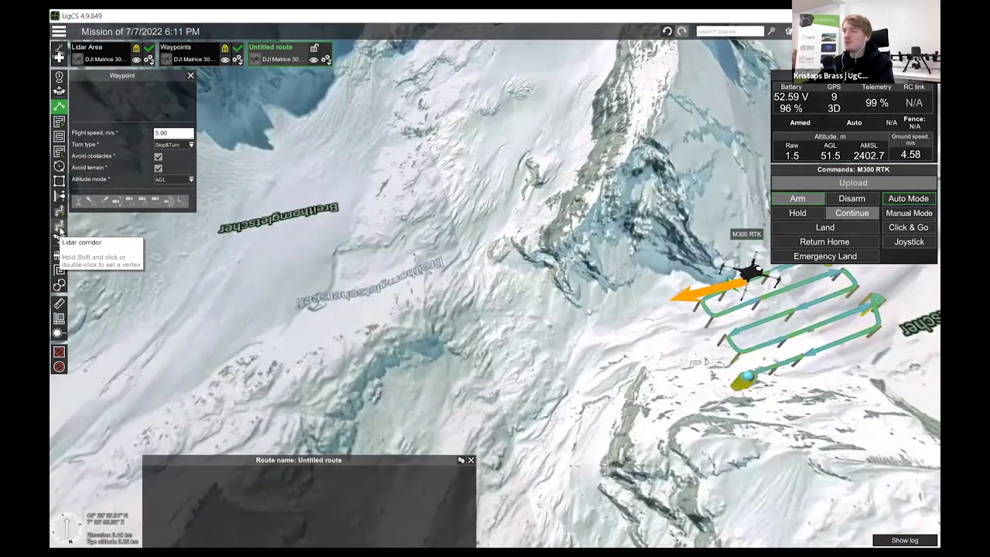
{"action": "left_click", "coordinate": [60, 285]}
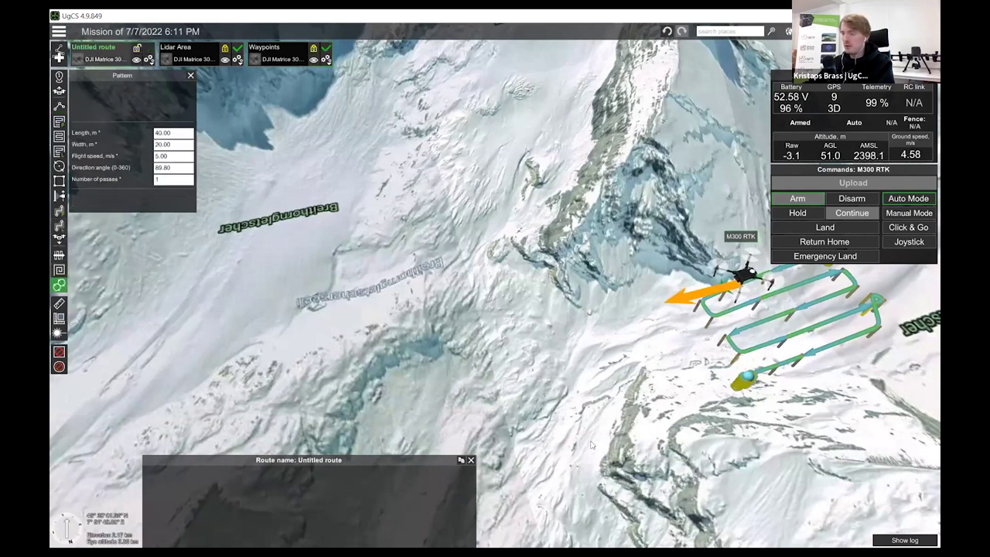
{"action": "left_click", "coordinate": [568, 415]}
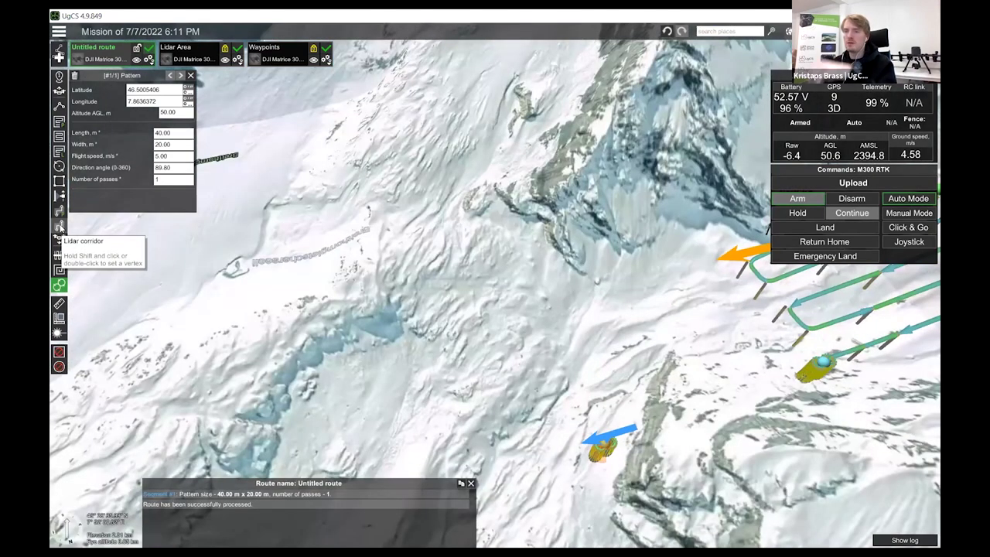
- Set up a Lidar corridor with a field of view of 80 degrees and a flight height of 50 m
{"action": "left_click", "coordinate": [60, 226]}
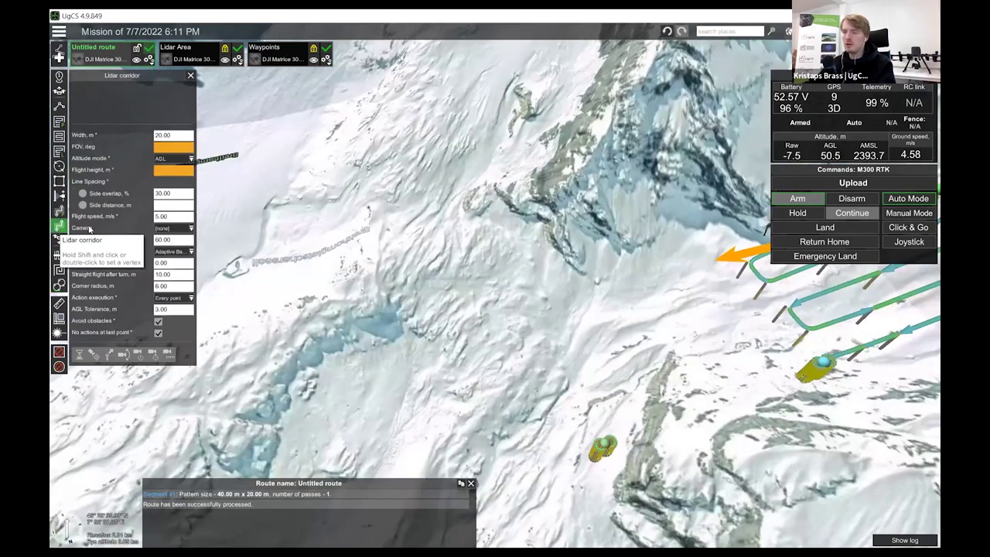
{"action": "left_click", "coordinate": [174, 149]}
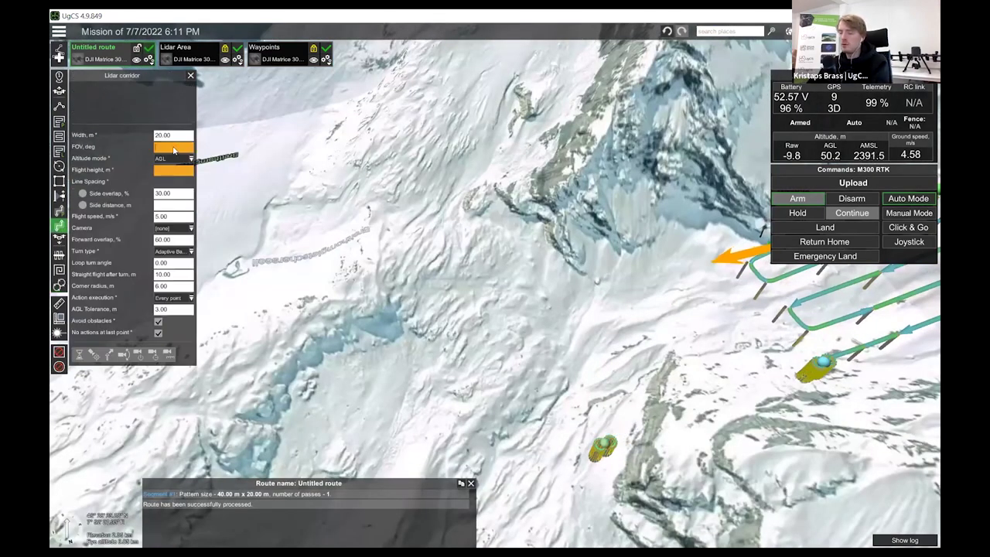
{"action": "type", "text": "80"}
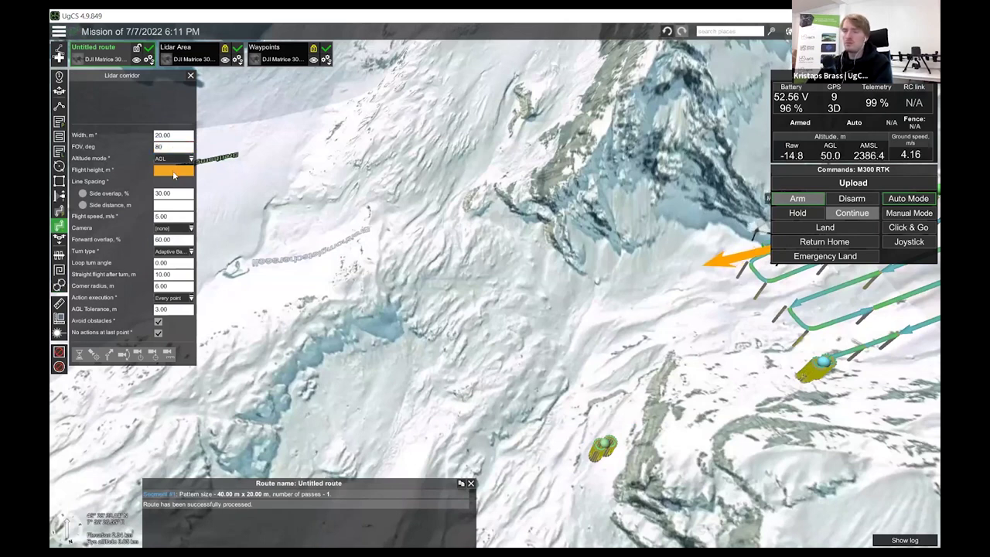
{"action": "left_click", "coordinate": [174, 170]}
{"action": "type", "text": "50"}
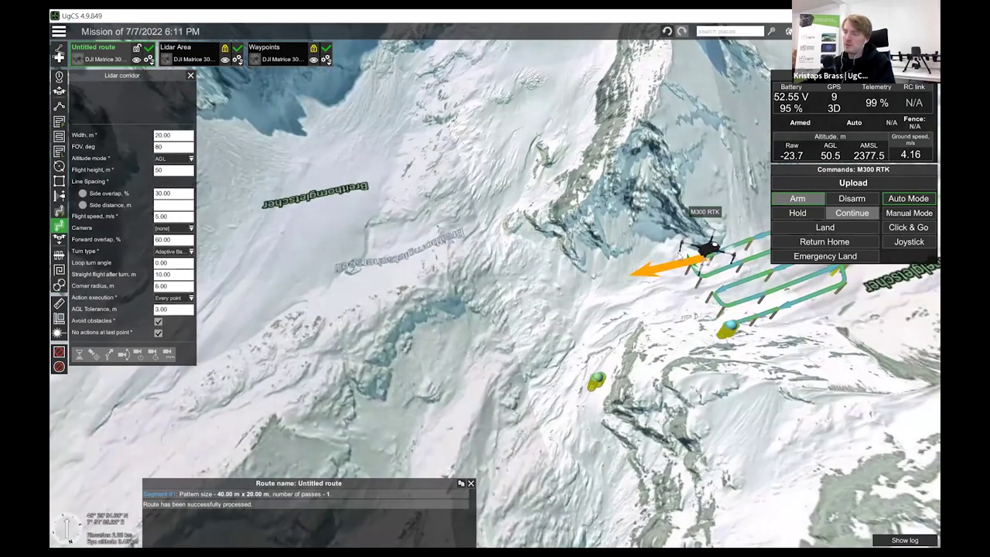
- Draw the lidar corridor with seven vertices, from beside the calibration pattern across the Breithorngletscher to 46.4907858, 7.8739248
{"action": "left_click", "coordinate": [578, 381]}
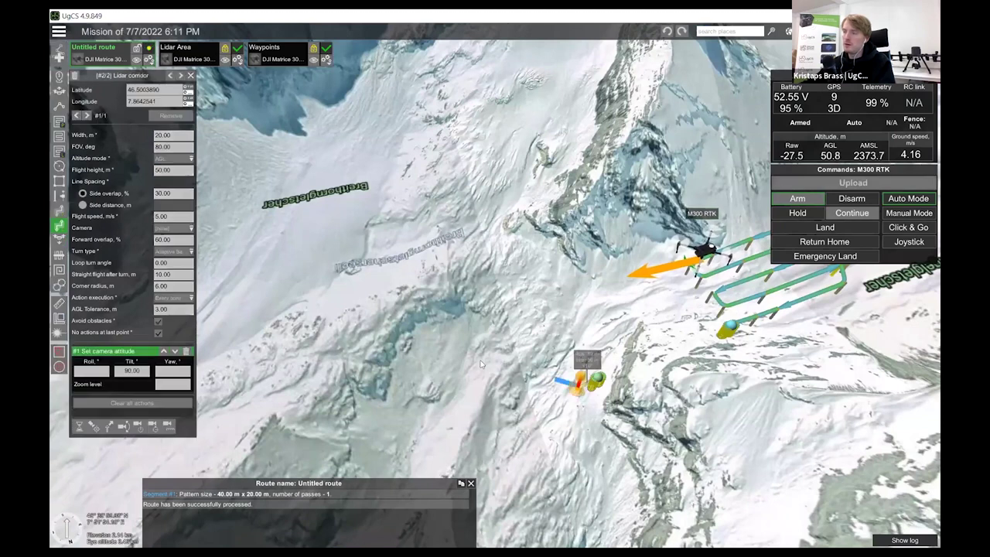
{"action": "left_click", "coordinate": [480, 379]}
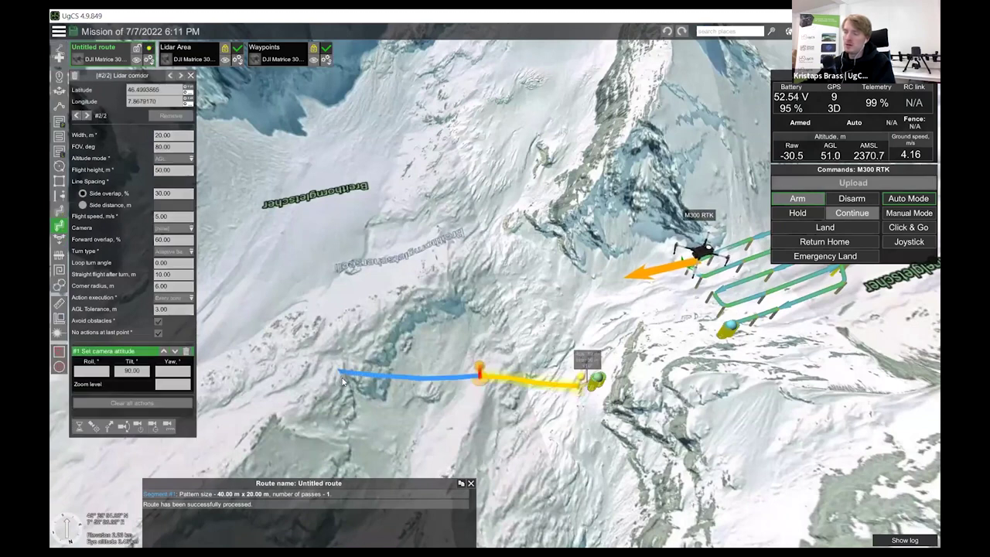
{"action": "left_click", "coordinate": [341, 381]}
{"action": "left_click", "coordinate": [289, 349]}
{"action": "left_click", "coordinate": [290, 284]}
{"action": "left_click", "coordinate": [288, 220]}
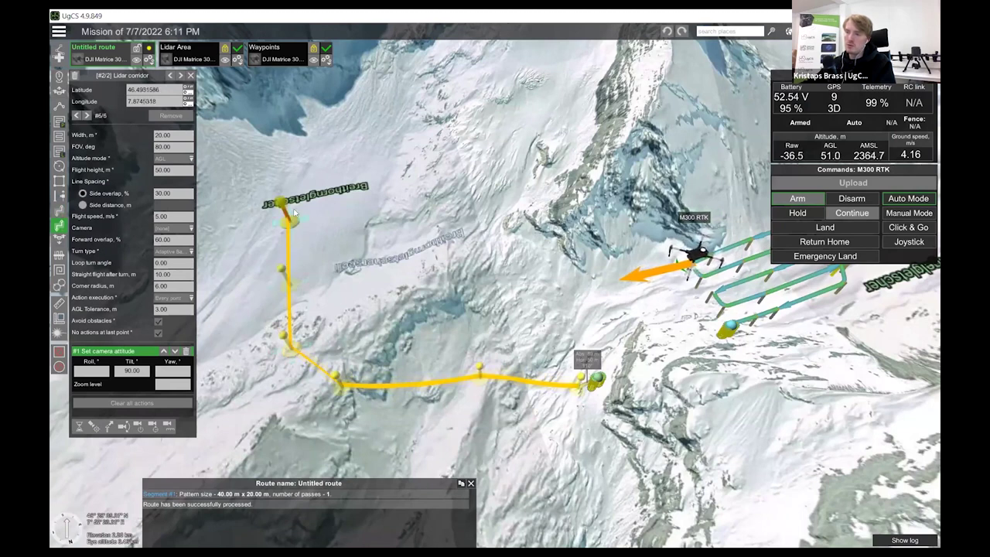
{"action": "left_click", "coordinate": [289, 145]}
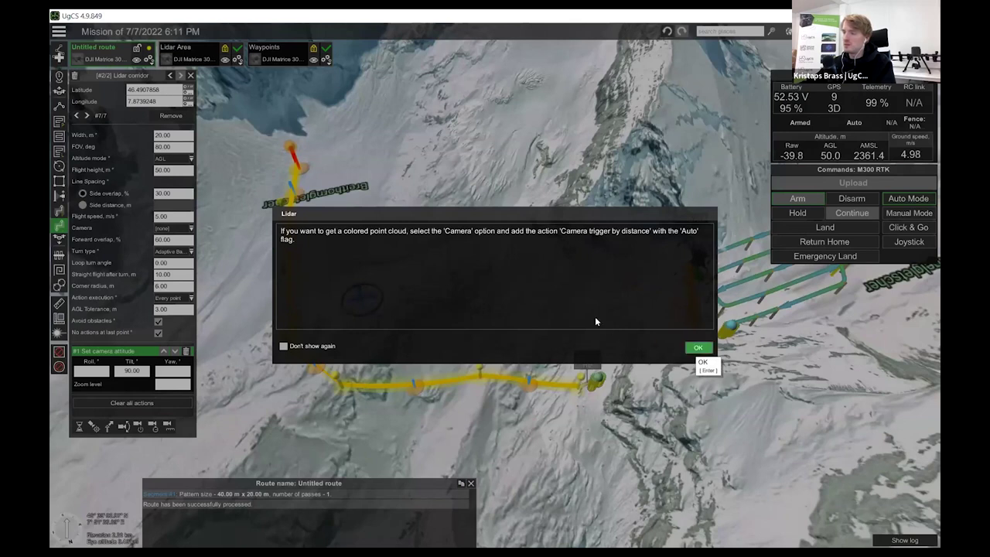
- Acknowledge the lidar notice about coloured point clouds and set the lidar corridor's width to 80 m
{"action": "key", "text": "Return"}
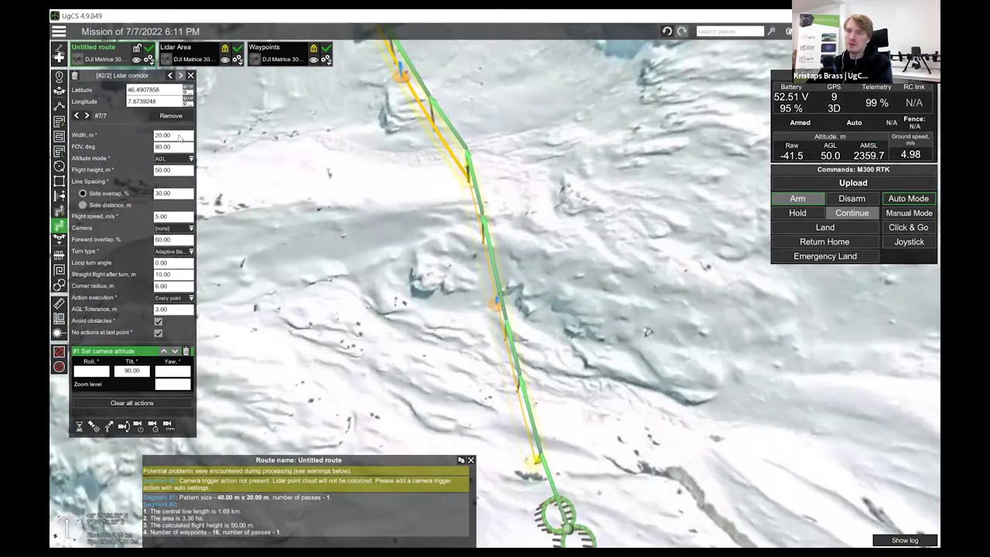
{"action": "double_click", "coordinate": [178, 137]}
{"action": "type", "text": "80"}
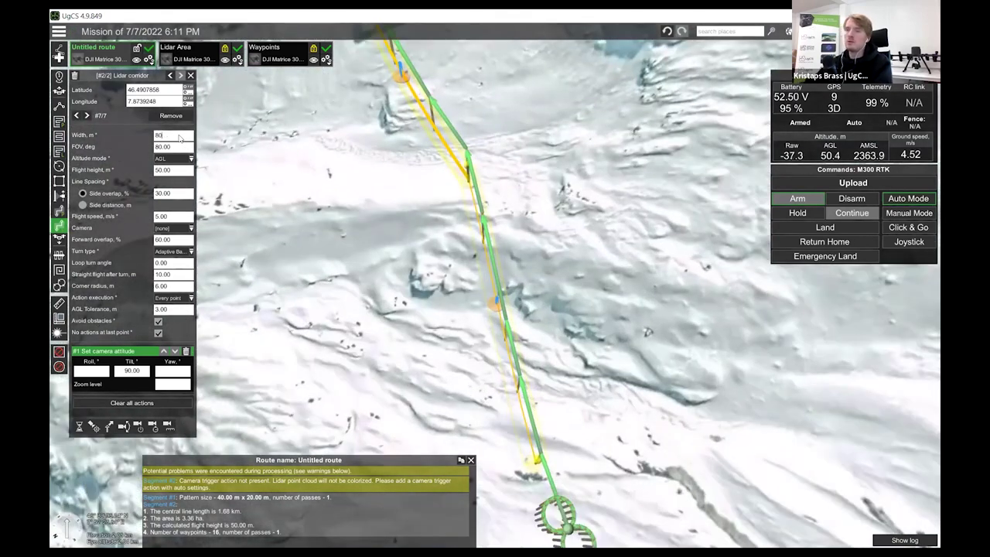
{"action": "key", "text": "Return"}
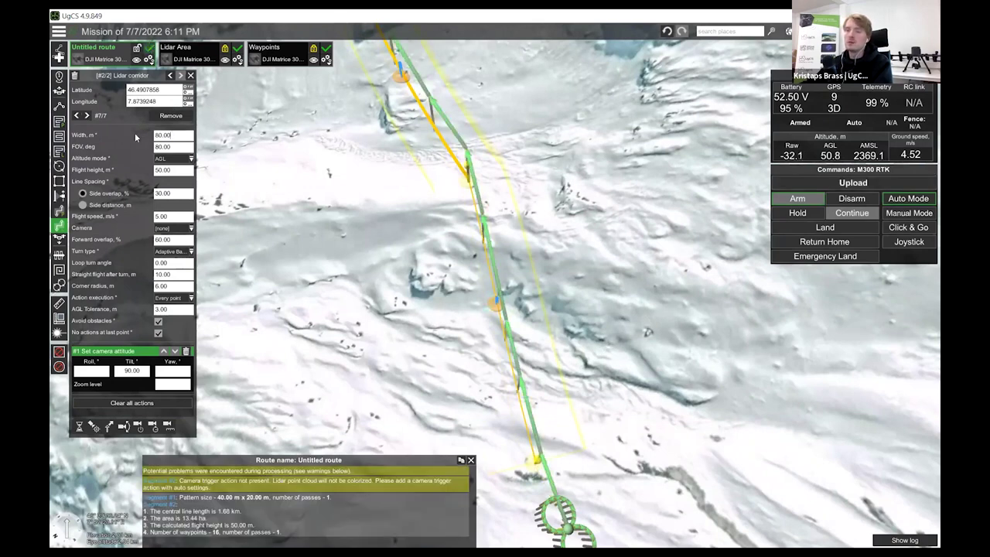
- Set the lidar corridor's width to 120 m
{"action": "double_click", "coordinate": [162, 136]}
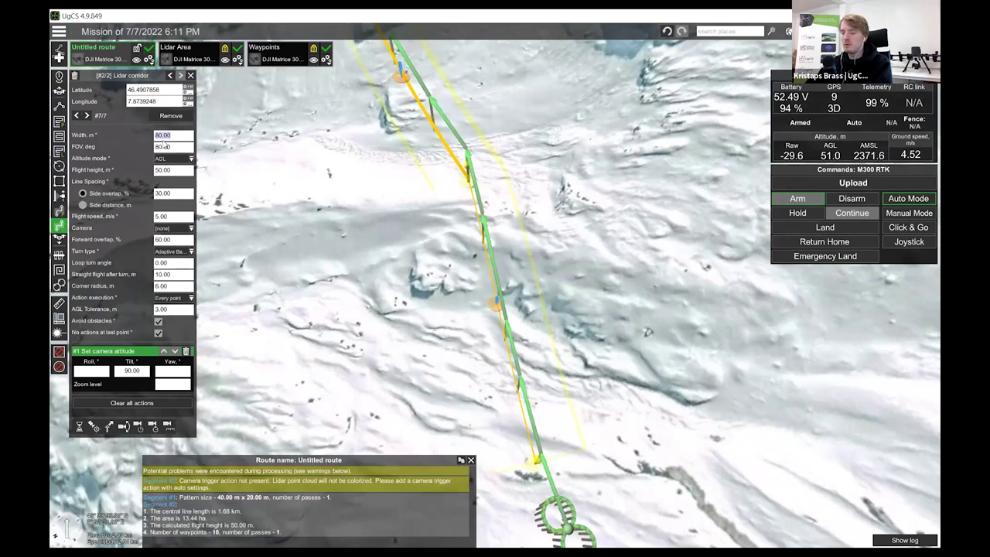
{"action": "type", "text": "120"}
{"action": "key", "text": "Return"}
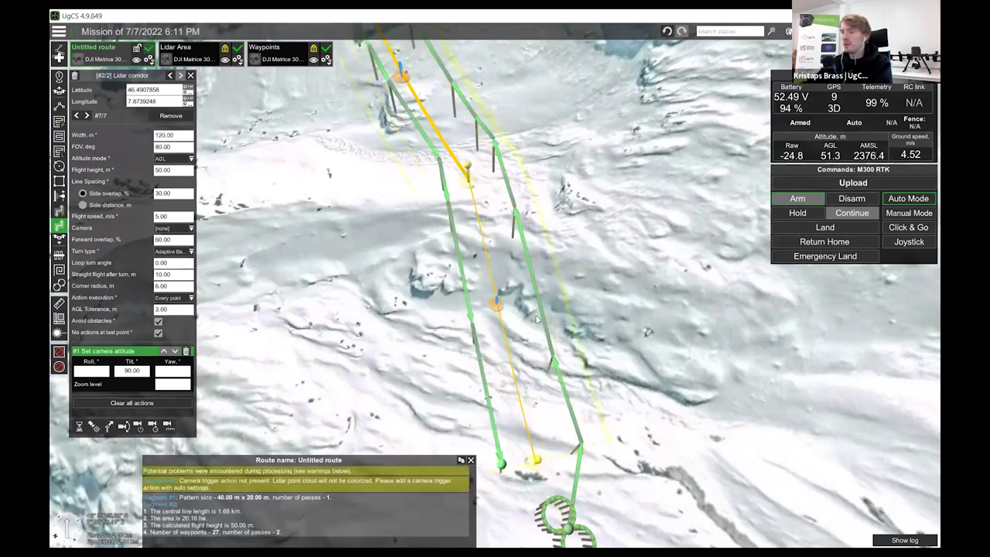
{"action": "scroll", "coordinate": [525, 296], "scroll_direction": "down", "scroll_amount": 5}
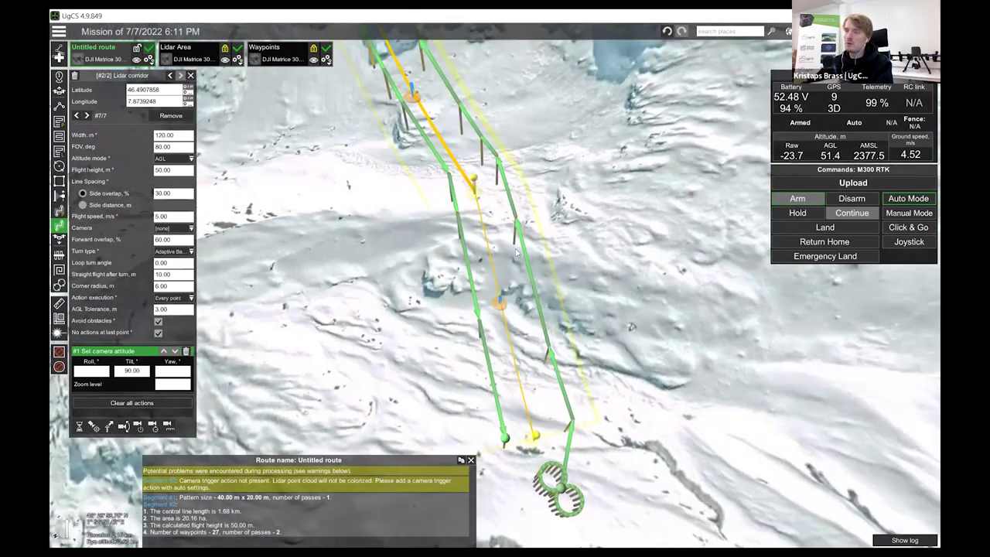
{"action": "scroll", "coordinate": [524, 261], "scroll_direction": "down", "scroll_amount": 1}
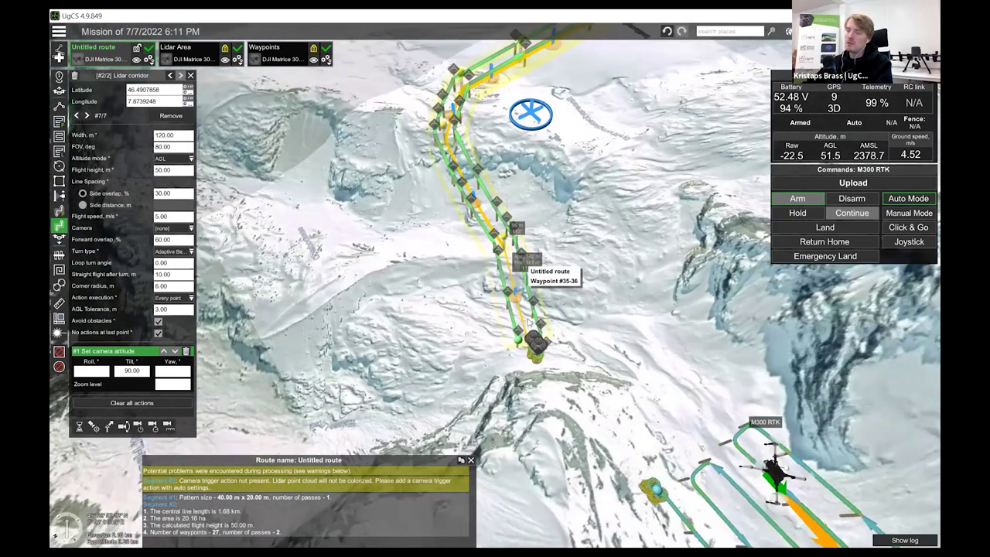
- Insert two extra vertices into the corridor's centre line between its second and third vertices, around the rock step
{"action": "scroll", "coordinate": [528, 321], "scroll_direction": "up", "scroll_amount": 3}
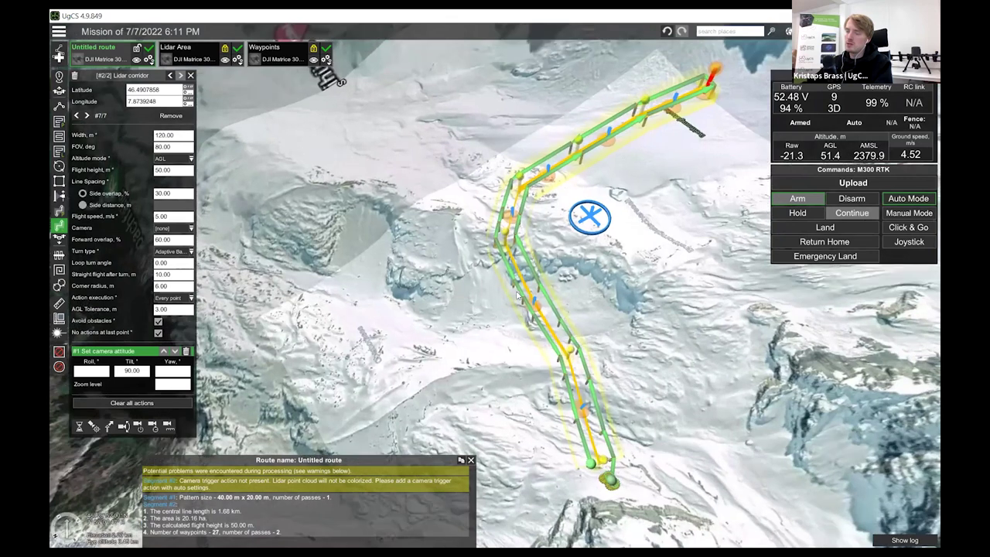
{"action": "scroll", "coordinate": [518, 296], "scroll_direction": "up", "scroll_amount": 5}
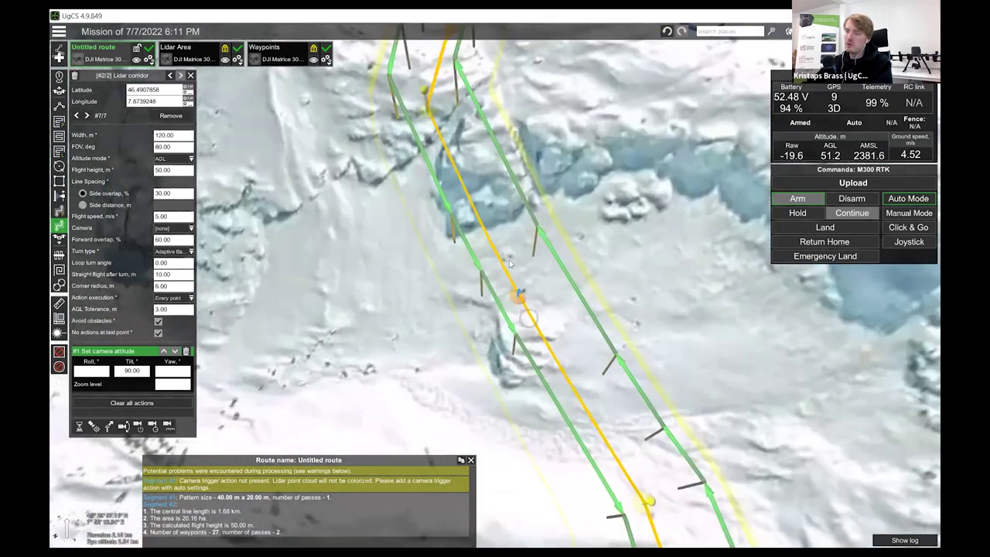
{"action": "left_click", "coordinate": [447, 218]}
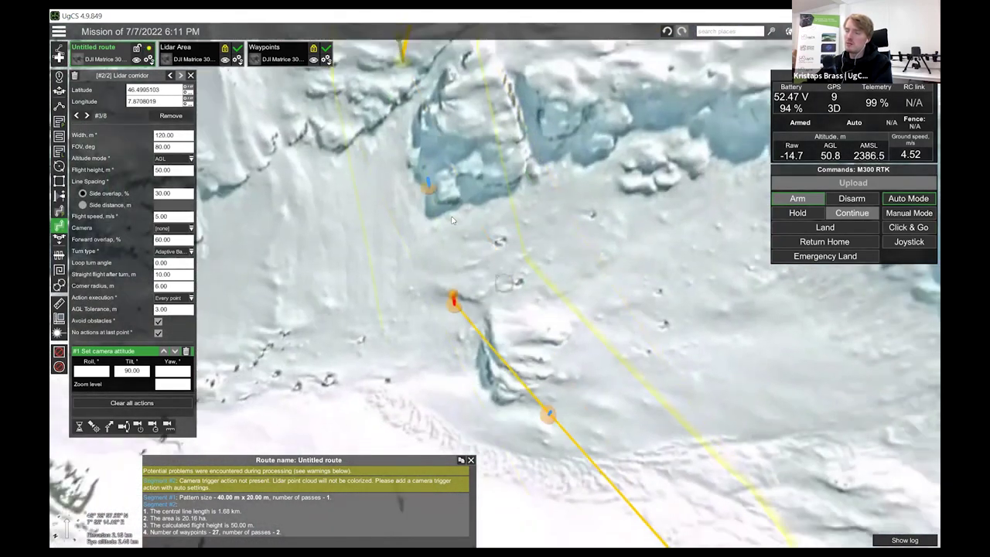
{"action": "scroll", "coordinate": [464, 228], "scroll_direction": "down", "scroll_amount": 3}
{"action": "right_click_drag", "start_coordinate": [528, 251], "coordinate": [488, 243]}
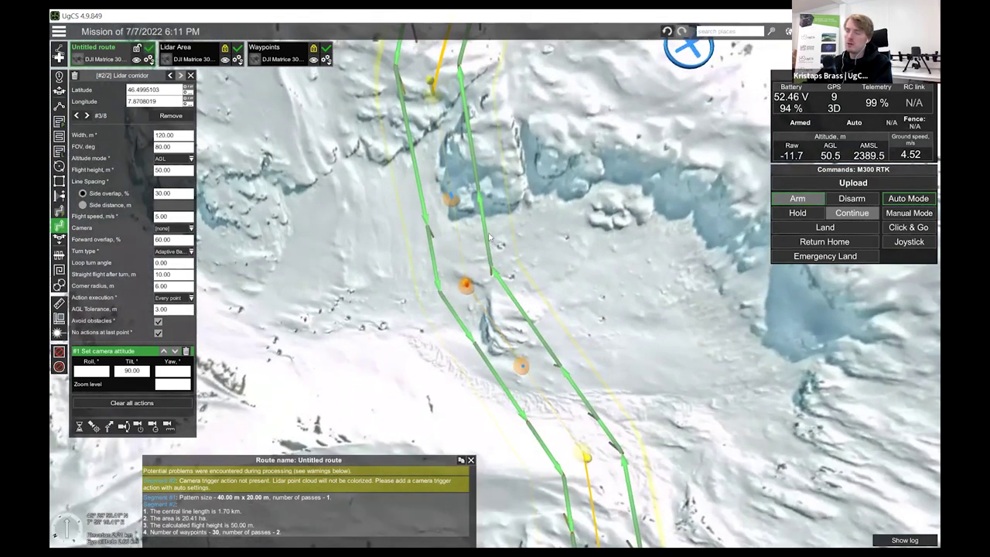
{"action": "left_click", "coordinate": [485, 231]}
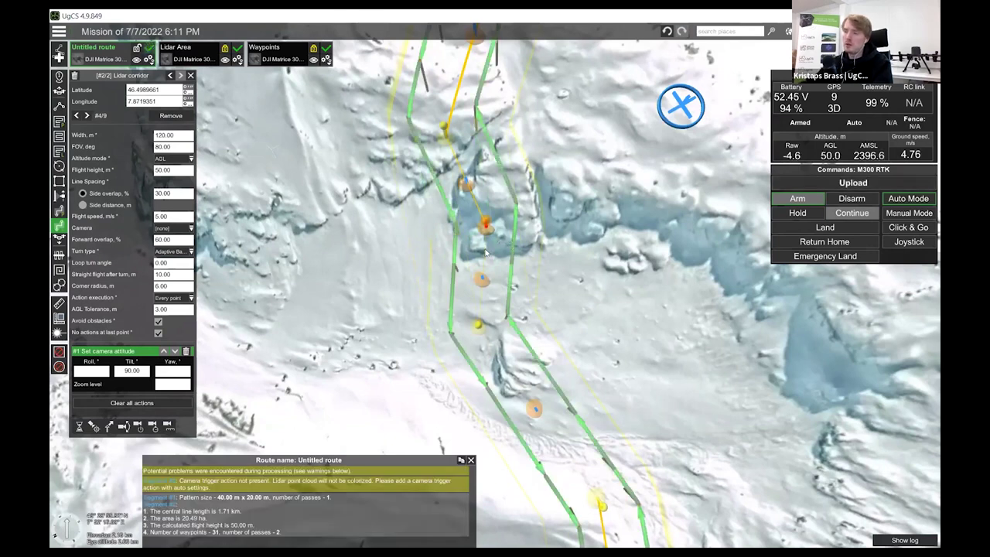
- Clear the untitled route's segments and place a 40 by 20 m one-pass calibration pattern beside Hotel Obersteinberg at 46.5186112, 7.8856251
{"action": "scroll", "coordinate": [495, 251], "scroll_direction": "down", "scroll_amount": 2}
{"action": "scroll", "coordinate": [411, 292], "scroll_direction": "down", "scroll_amount": 3}
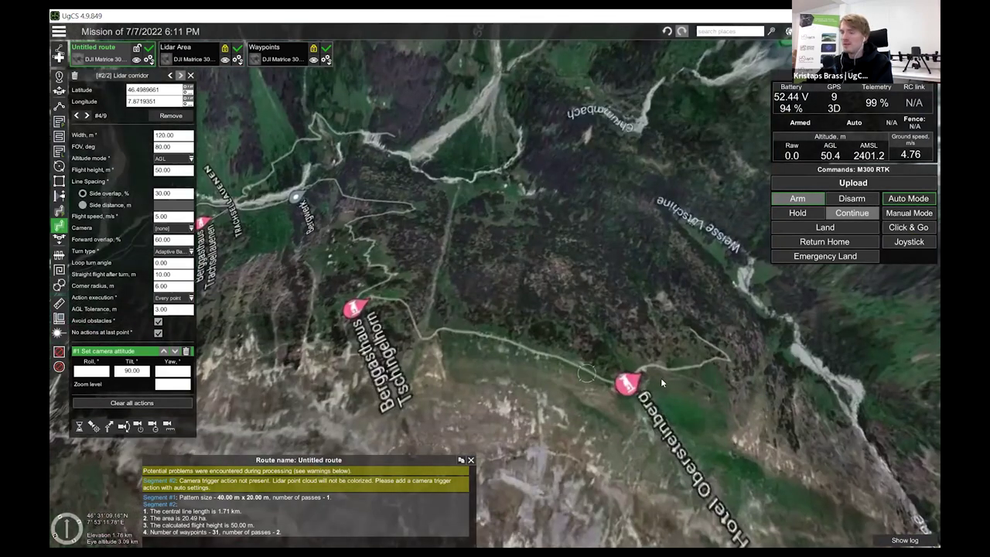
{"action": "key", "text": "Delete"}
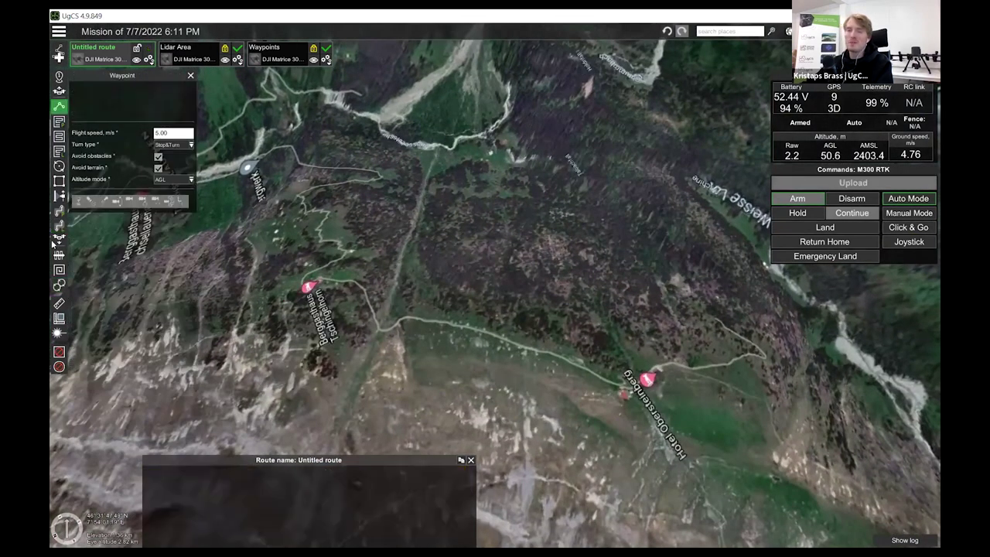
{"action": "double_click", "coordinate": [641, 388]}
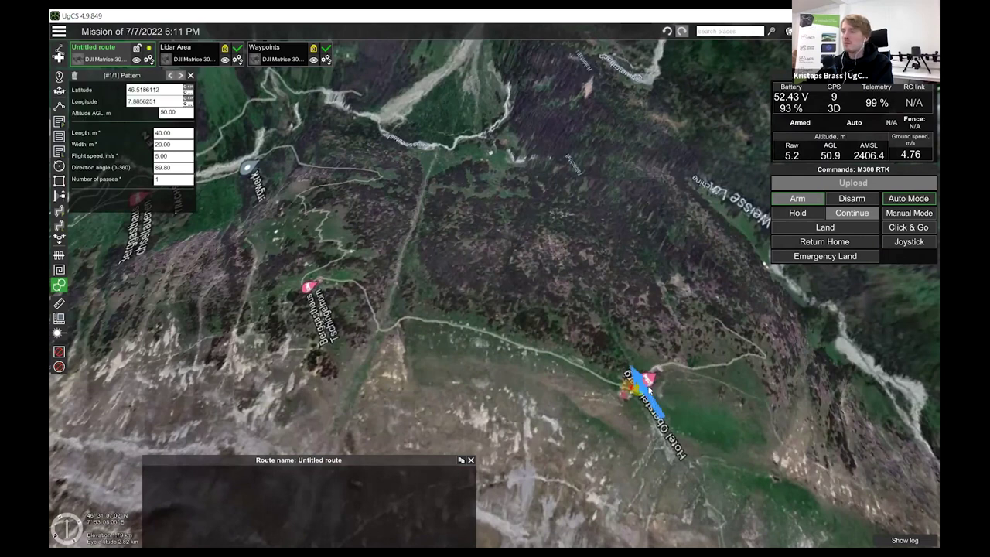
- Draw a 20 m wide, 12-vertex lidar corridor along the footpath from the pattern to Berggasthaus Tschingelhorn, with 80 degree FOV and 50 m flight height
{"action": "left_click", "coordinate": [605, 339]}
{"action": "mouse_move", "coordinate": [651, 299]}
{"action": "right_mouse_down"}
{"action": "mouse_move", "coordinate": [618, 346]}
{"action": "mouse_move", "coordinate": [637, 372]}
{"action": "right_mouse_up"}
{"action": "mouse_move", "coordinate": [631, 200]}
{"action": "right_mouse_down"}
{"action": "mouse_move", "coordinate": [386, 337]}
{"action": "mouse_move", "coordinate": [463, 353]}
{"action": "mouse_move", "coordinate": [474, 413]}
{"action": "mouse_move", "coordinate": [469, 280]}
{"action": "mouse_move", "coordinate": [447, 207]}
{"action": "right_mouse_up"}
{"action": "left_click", "coordinate": [450, 196]}
{"action": "left_click", "coordinate": [453, 187]}
{"action": "left_click", "coordinate": [441, 151]}
{"action": "left_click", "coordinate": [422, 97]}
{"action": "left_click", "coordinate": [416, 77]}
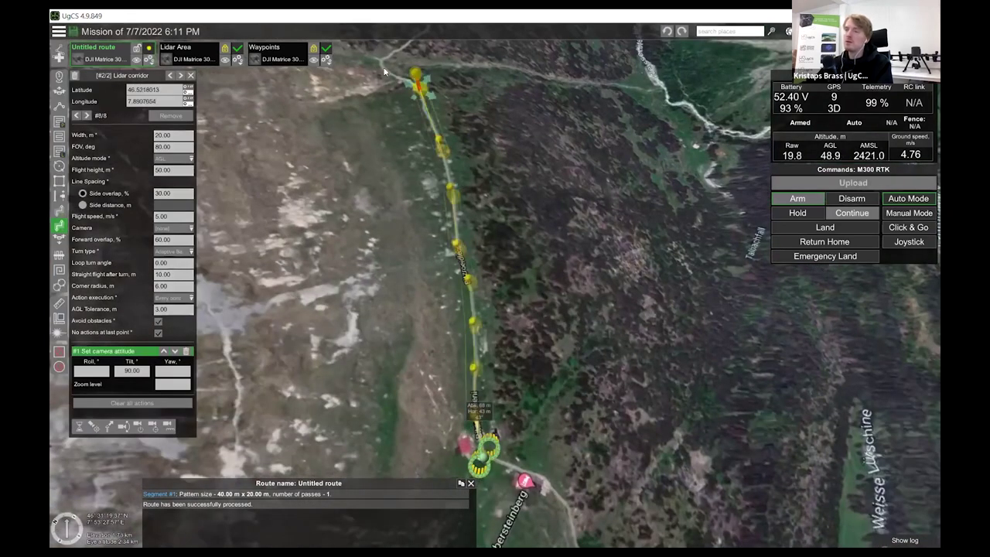
{"action": "left_click", "coordinate": [372, 94]}
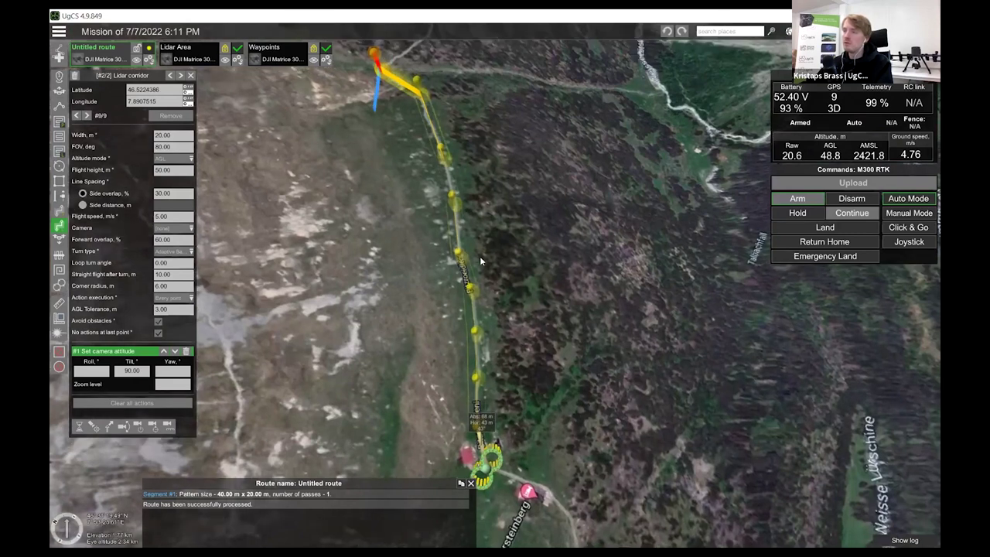
{"action": "key", "text": "Up"}
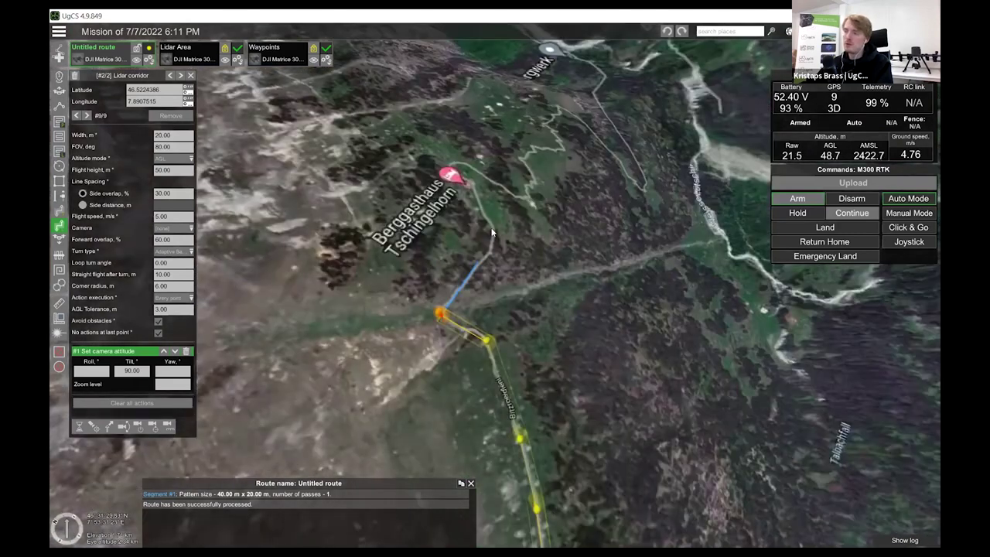
{"action": "left_click", "coordinate": [492, 244]}
{"action": "left_click", "coordinate": [493, 222]}
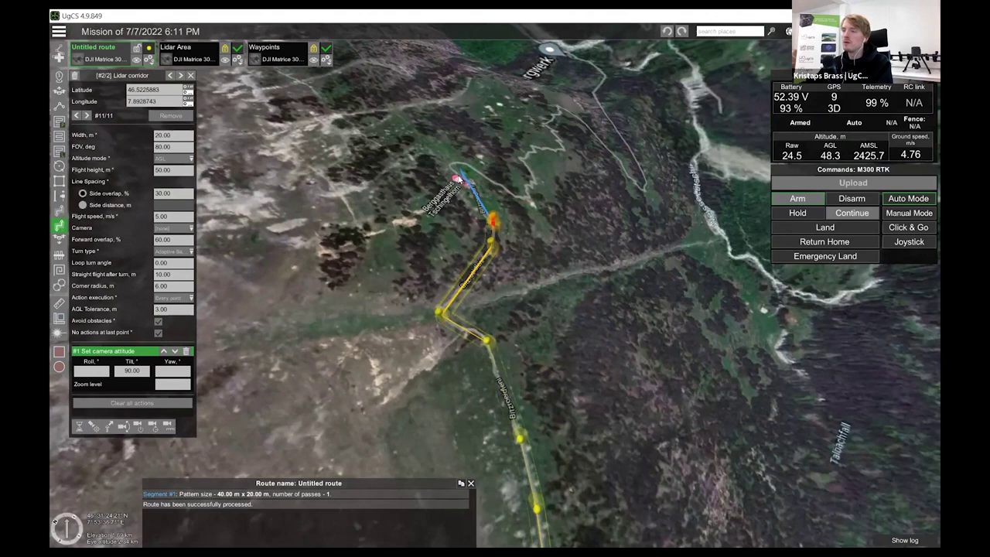
{"action": "left_click", "coordinate": [457, 178]}
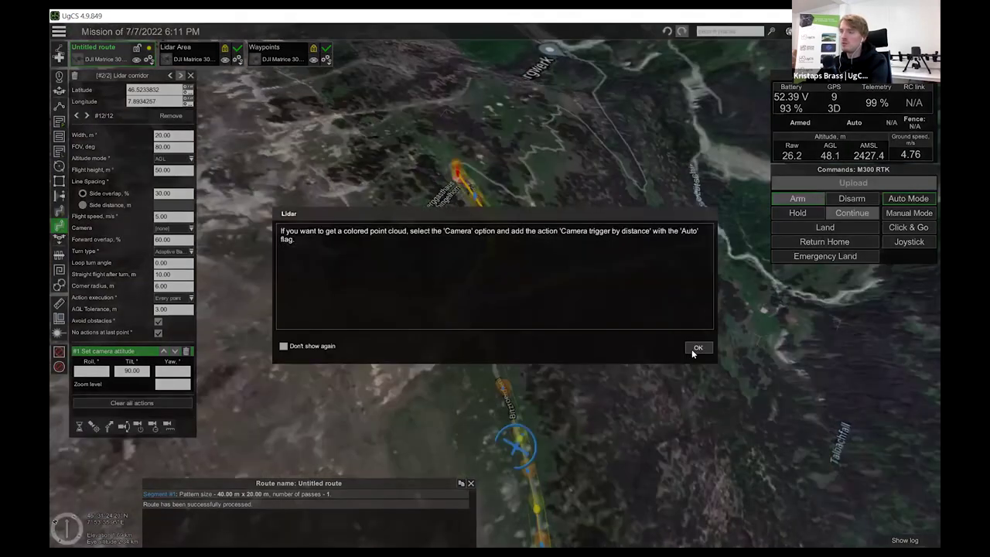
{"action": "left_click", "coordinate": [697, 349]}
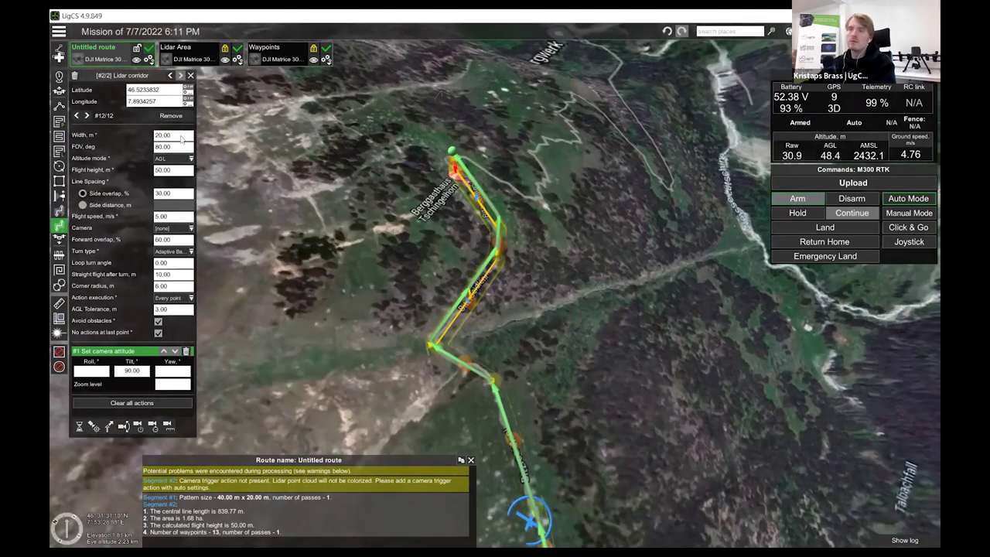
- Widen the footpath lidar corridor to 120 m
{"action": "left_click", "coordinate": [180, 136]}
{"action": "type", "text": "120"}
{"action": "key", "text": "Return"}
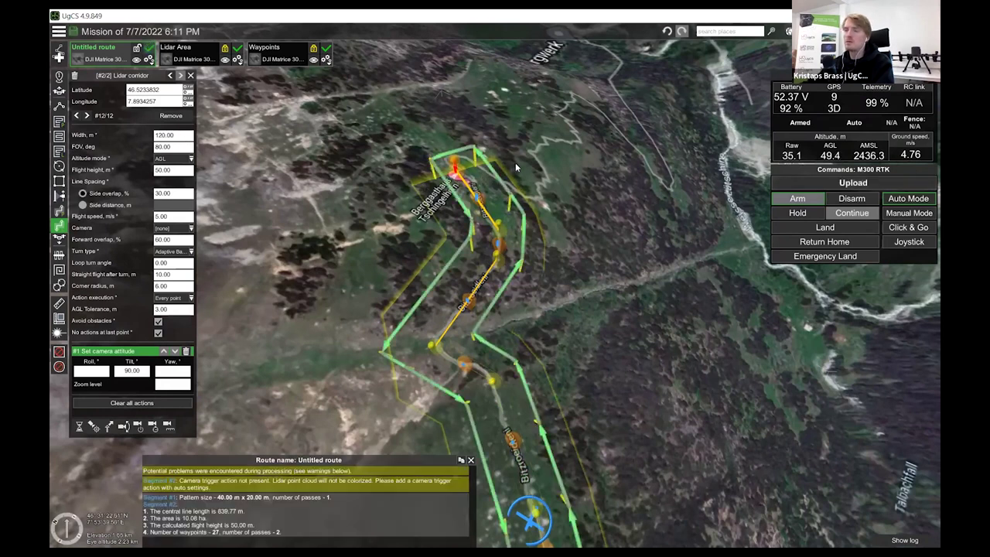
- Set the corridor's loop turn angle to 90 degrees and inspect the turns near Berggasthaus Tschingelhorn
{"action": "mouse_move", "coordinate": [475, 163]}
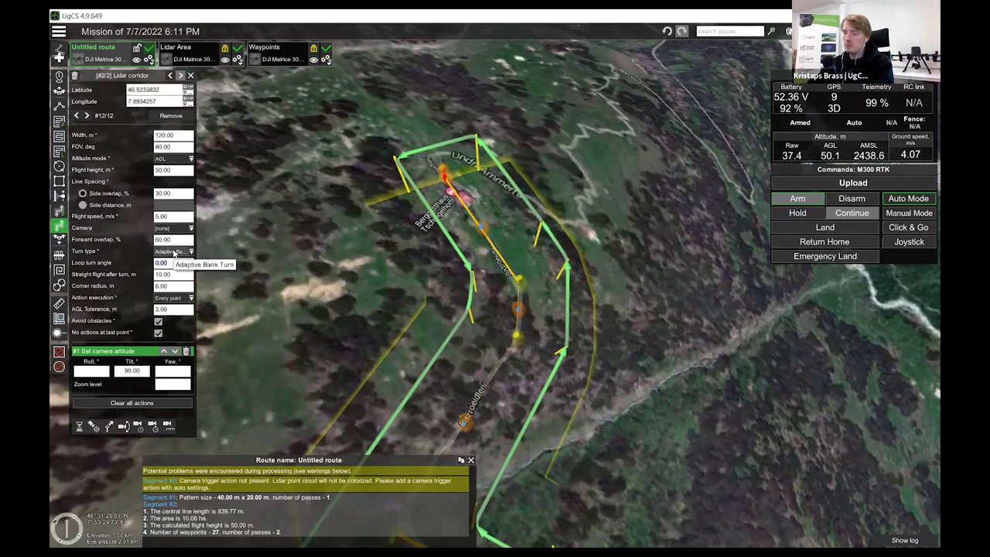
{"action": "type", "text": "90"}
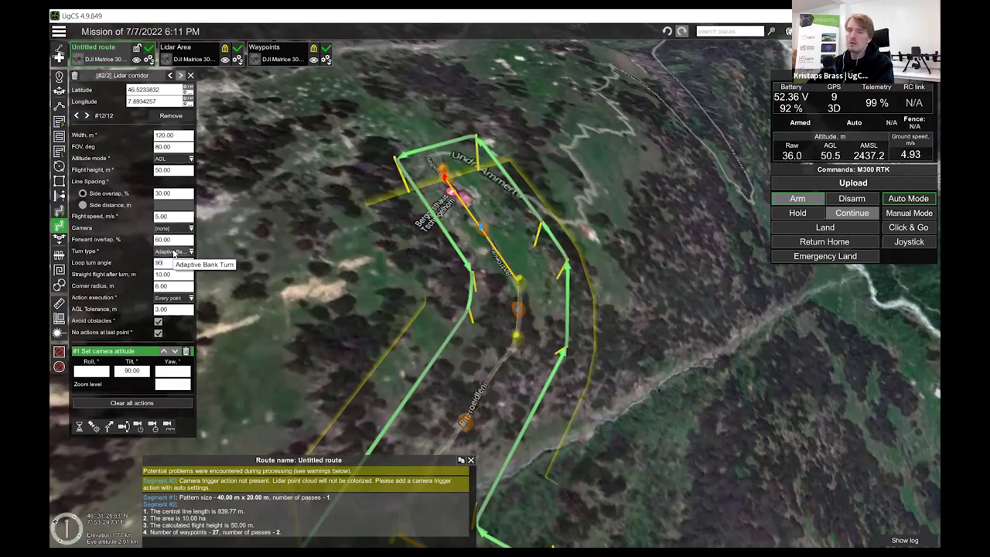
{"action": "key", "text": "Return"}
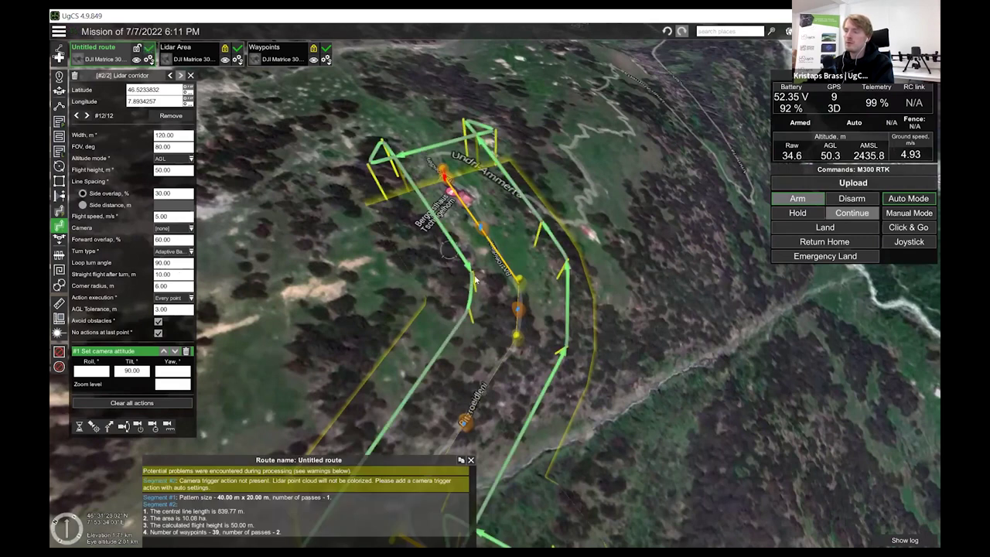
{"action": "scroll", "coordinate": [452, 252], "scroll_direction": "down", "scroll_amount": 1}
{"action": "scroll", "coordinate": [446, 216], "scroll_direction": "down", "scroll_amount": 3}
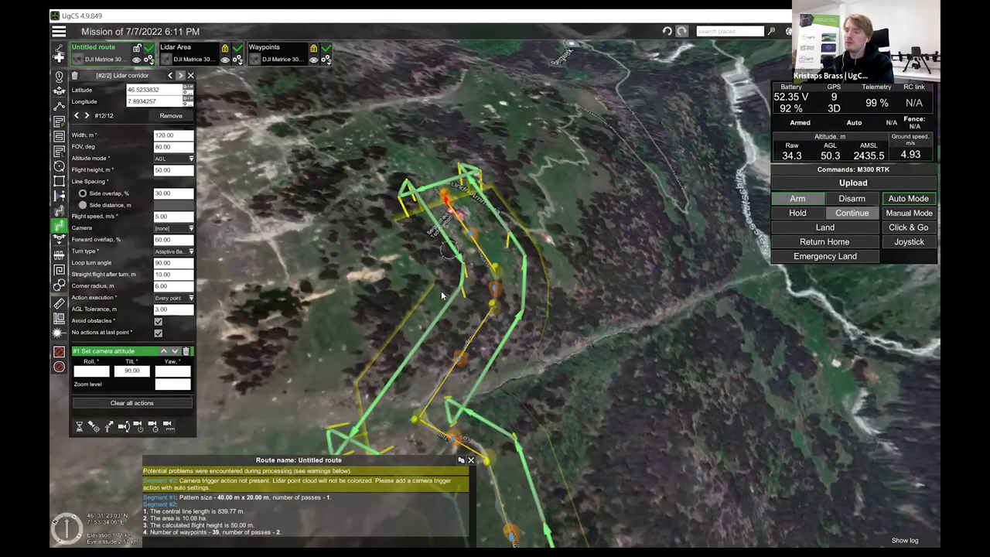
{"action": "scroll", "coordinate": [391, 344], "scroll_direction": "up", "scroll_amount": 4}
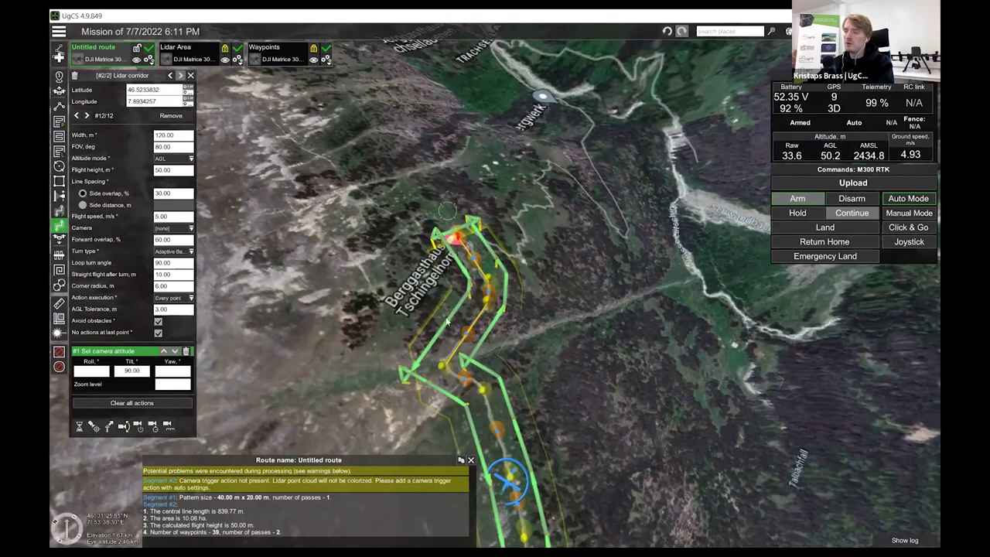
{"action": "scroll", "coordinate": [358, 342], "scroll_direction": "down", "scroll_amount": 2}
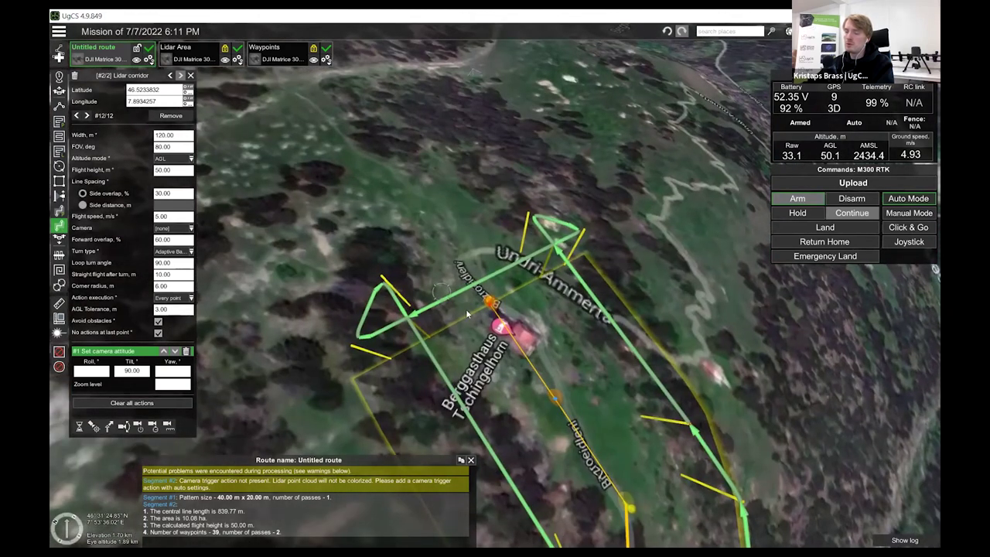
- Set the corridor's straight flight after turn to 15 m and review the route back to the calibration pattern
{"action": "right_click_drag", "start_coordinate": [222, 280], "coordinate": [173, 277]}
{"action": "left_click", "coordinate": [172, 275]}
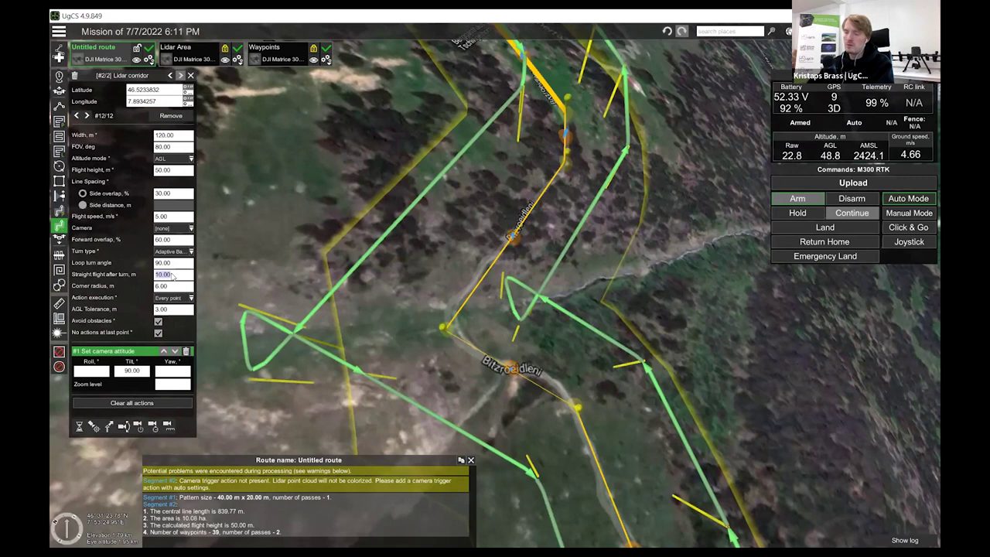
{"action": "type", "text": "15"}
{"action": "key", "text": "Return"}
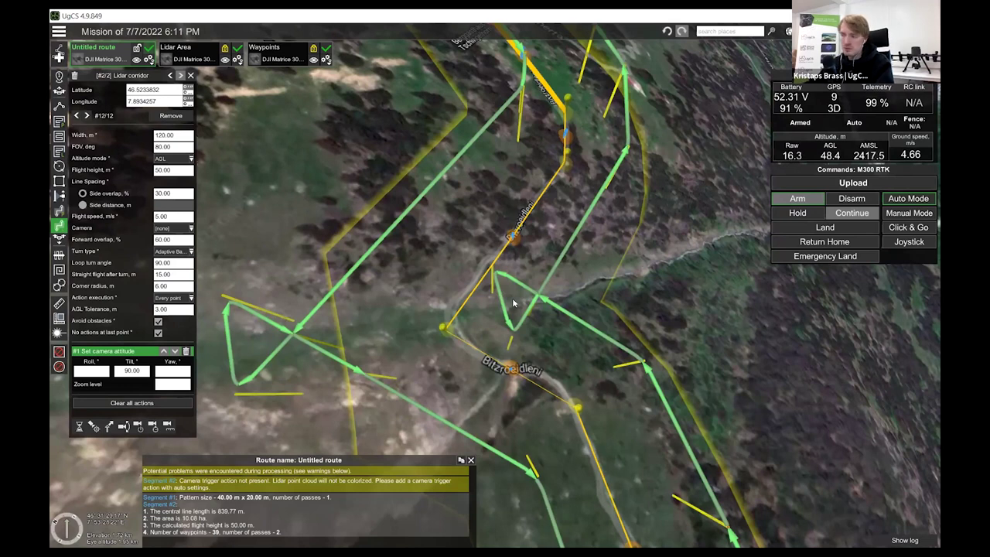
{"action": "scroll", "coordinate": [583, 350], "scroll_direction": "down", "scroll_amount": 3}
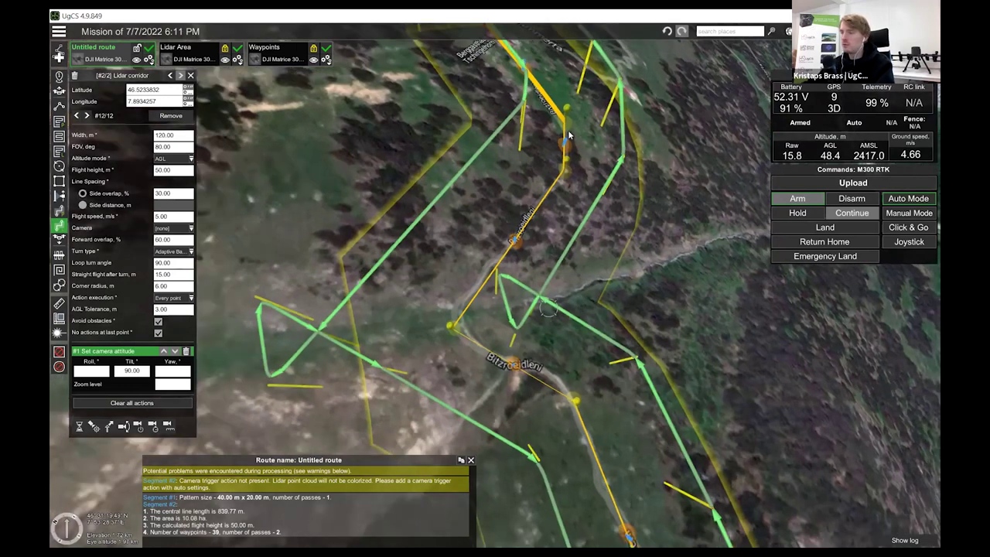
{"action": "scroll", "coordinate": [519, 324], "scroll_direction": "up", "scroll_amount": 2}
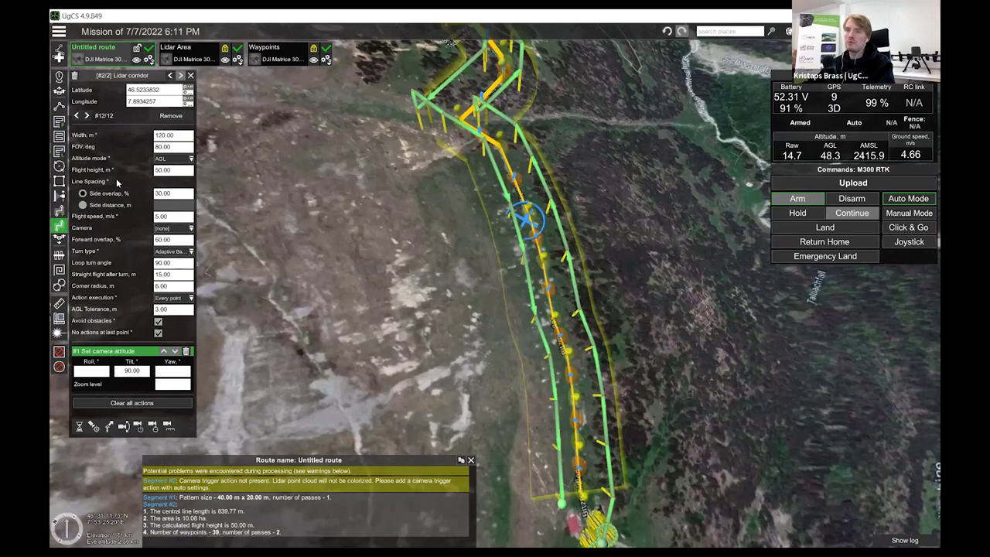
{"action": "scroll", "coordinate": [502, 340], "scroll_direction": "up", "scroll_amount": 3}
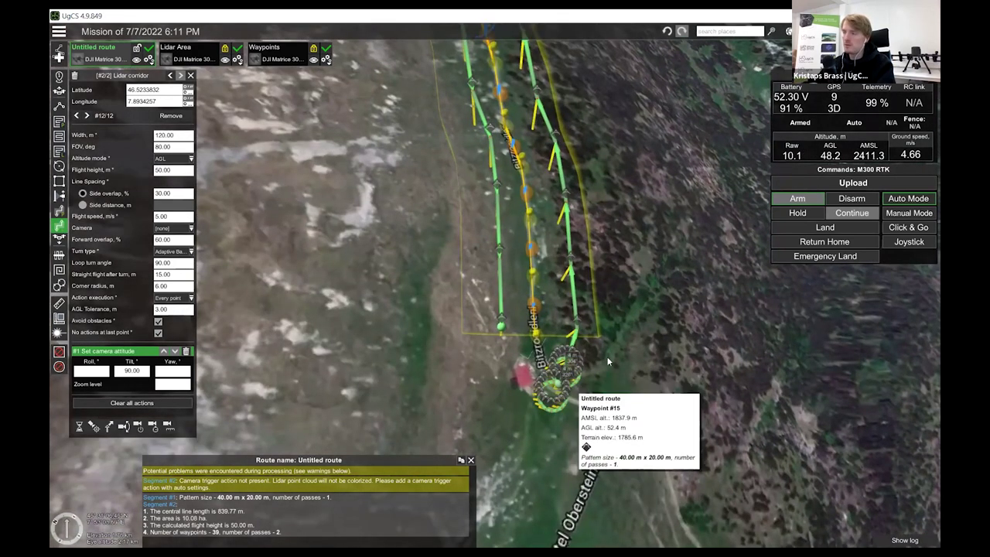
{"action": "scroll", "coordinate": [594, 372], "scroll_direction": "down", "scroll_amount": 2}
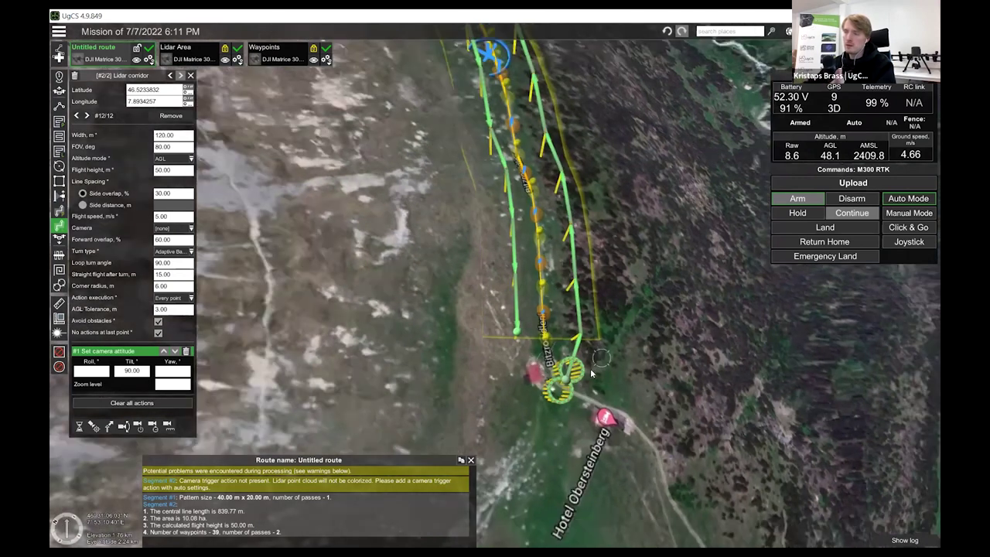
{"action": "scroll", "coordinate": [660, 352], "scroll_direction": "down", "scroll_amount": 2}
{"action": "right_click_drag", "start_coordinate": [656, 393], "coordinate": [512, 353]}
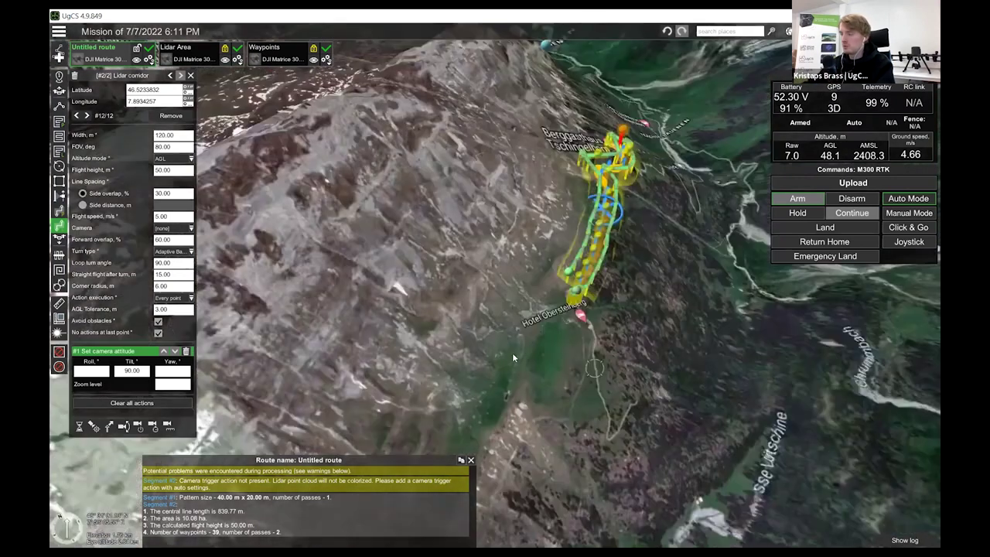
- Open the map layer settings and set the base map to Google (satellite)
{"action": "scroll", "coordinate": [539, 355], "scroll_direction": "down", "scroll_amount": 3}
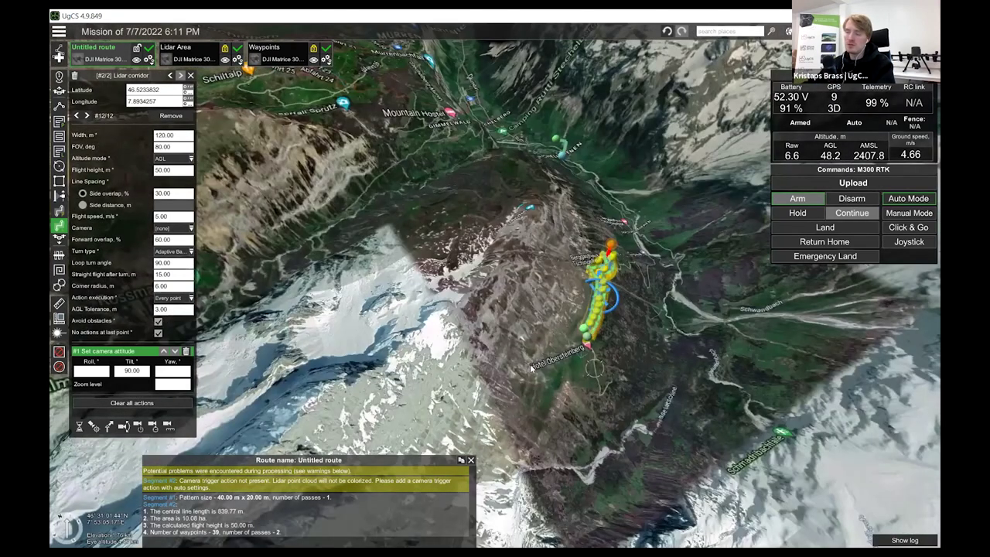
{"action": "scroll", "coordinate": [510, 303], "scroll_direction": "up", "scroll_amount": 2}
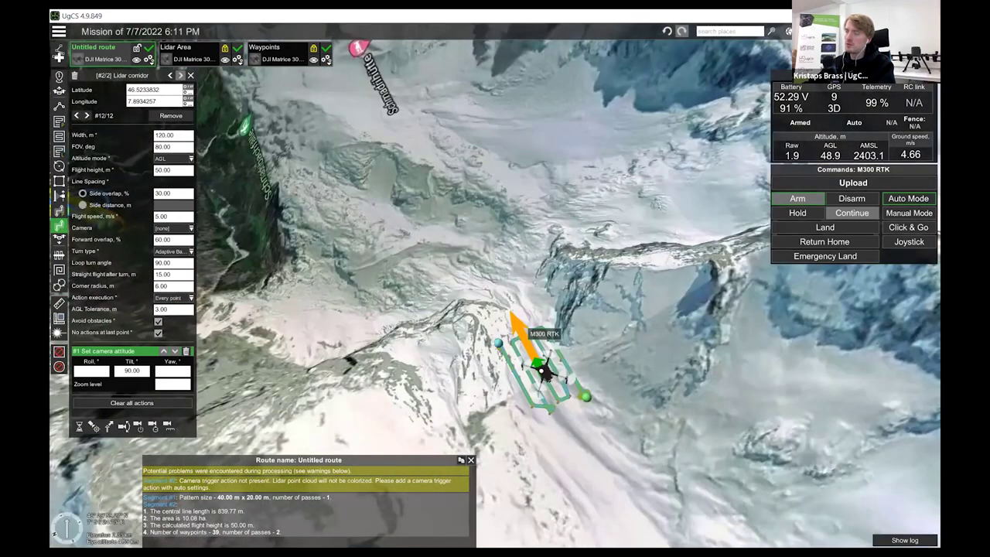
{"action": "left_click", "coordinate": [788, 31]}
{"action": "left_click", "coordinate": [807, 110]}
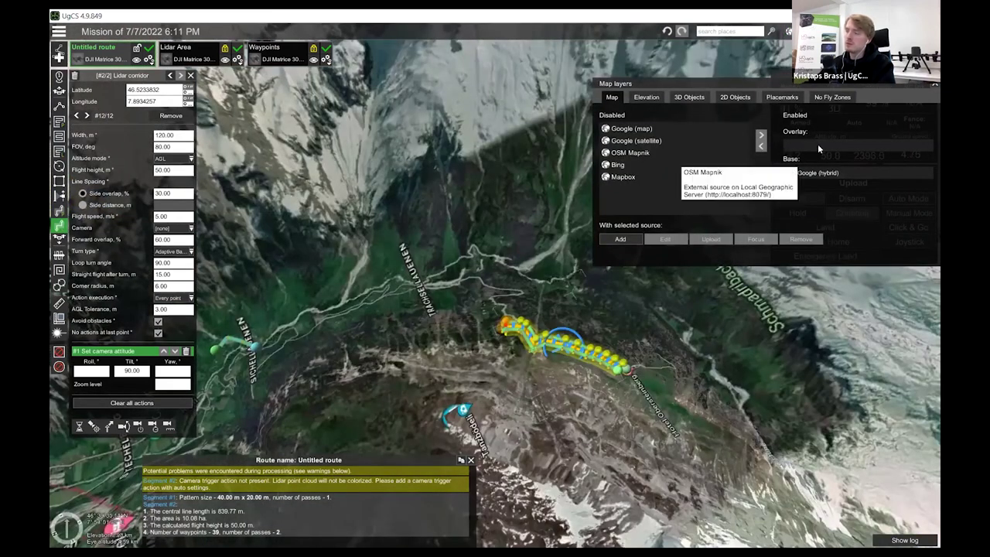
{"action": "left_click", "coordinate": [636, 140]}
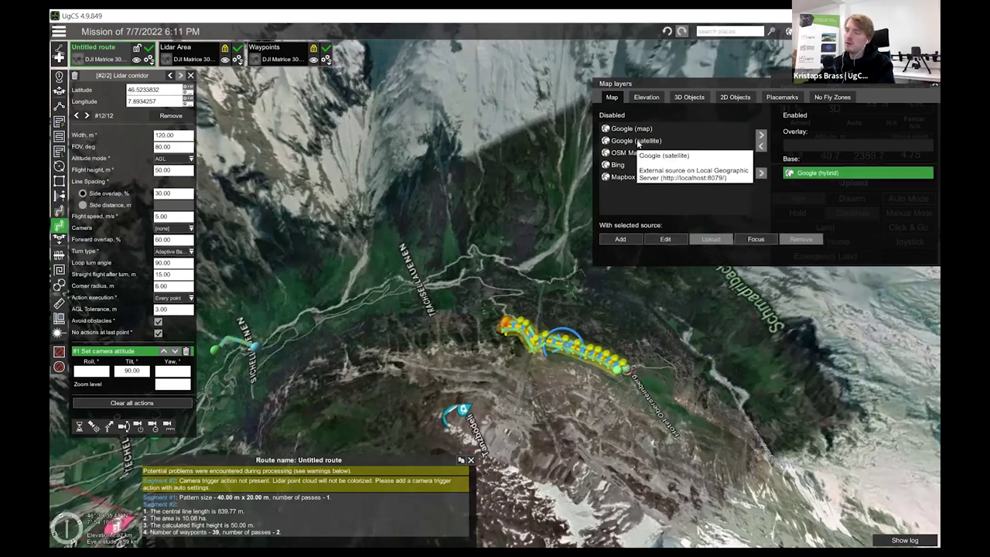
{"action": "left_click", "coordinate": [762, 175]}
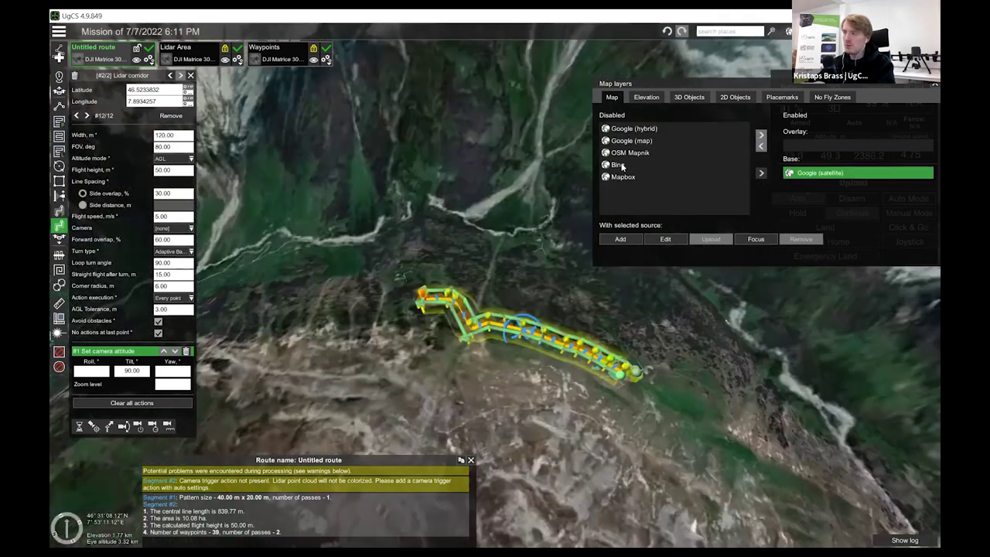
- Set the base map to Bing and add a Geoserver map overlay source named 123
{"action": "left_click", "coordinate": [617, 165]}
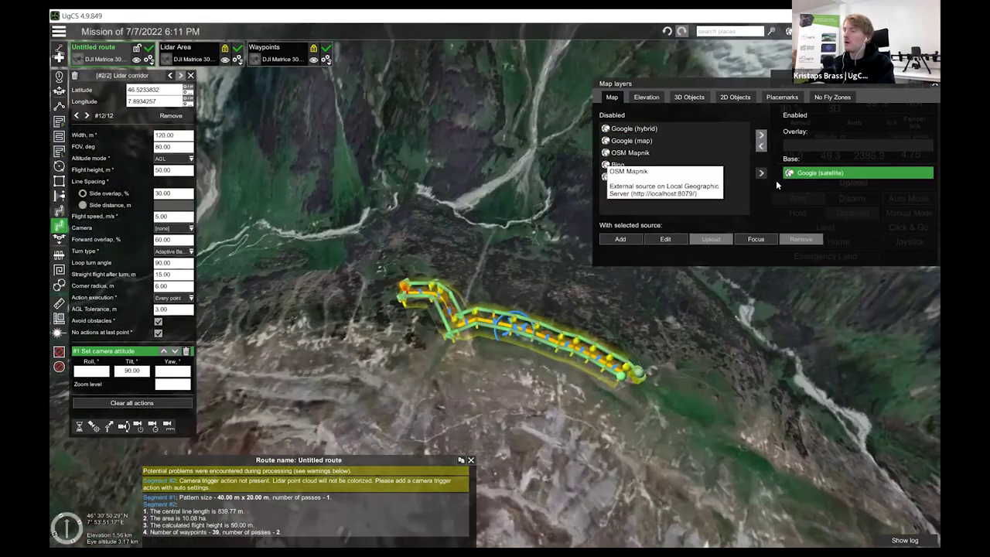
{"action": "left_click", "coordinate": [760, 175]}
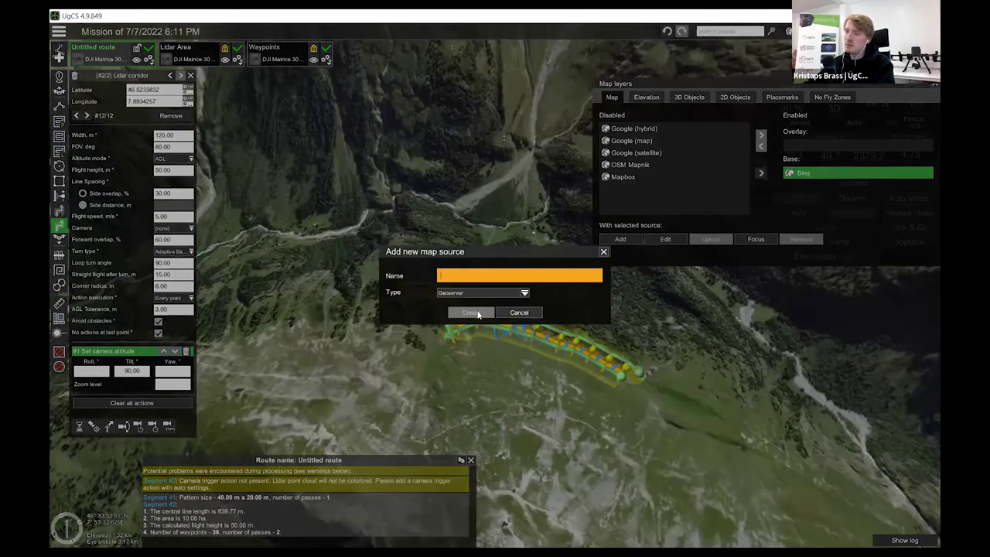
{"action": "type", "text": "123"}
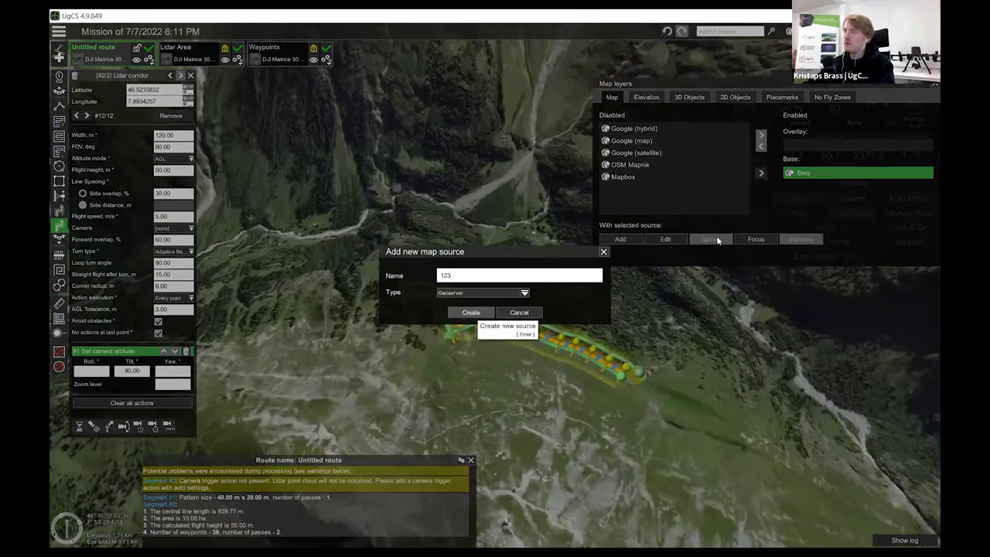
{"action": "key", "text": "Return"}
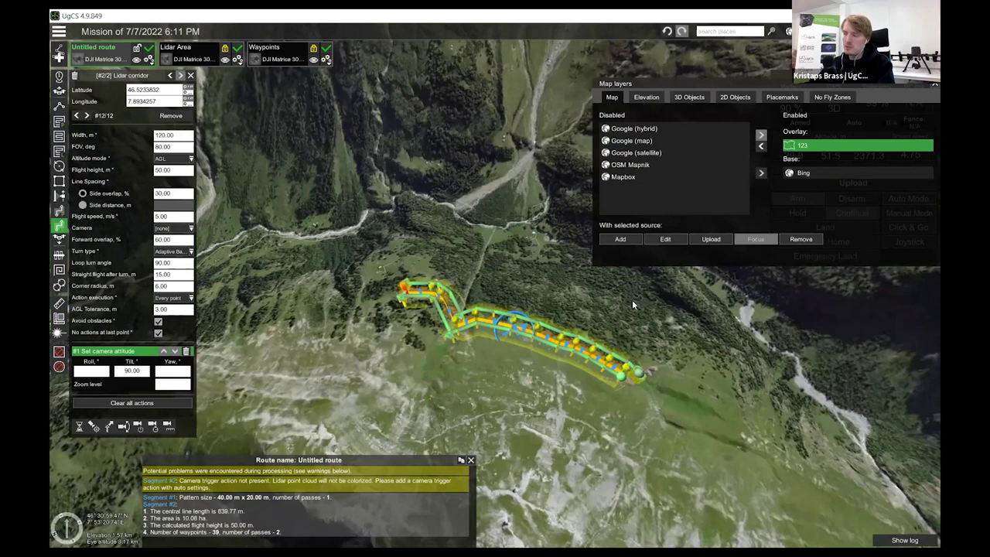
- Review the enabled elevation sources, close the map layer settings, and look over the terrain around the lidar corridor
{"action": "left_click", "coordinate": [646, 97]}
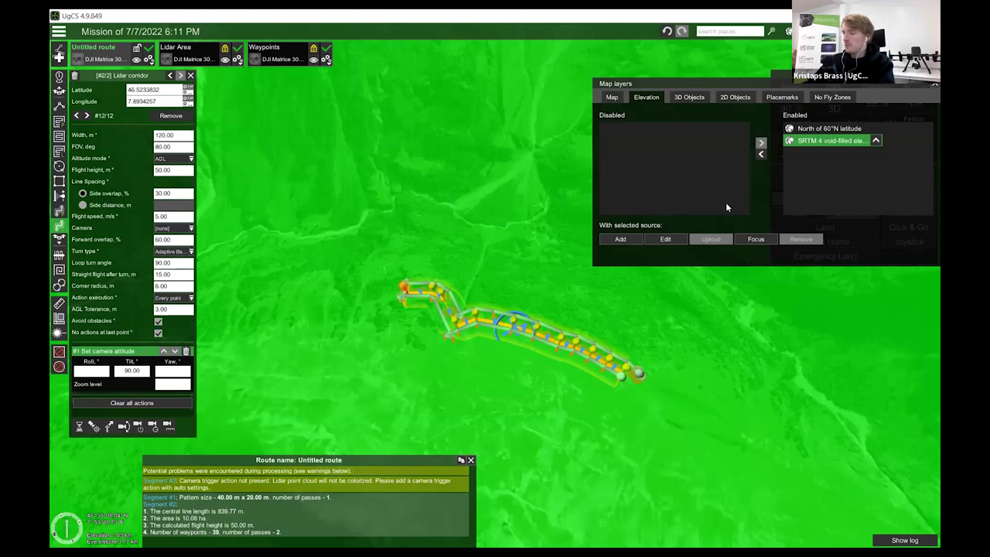
{"action": "left_click", "coordinate": [701, 324]}
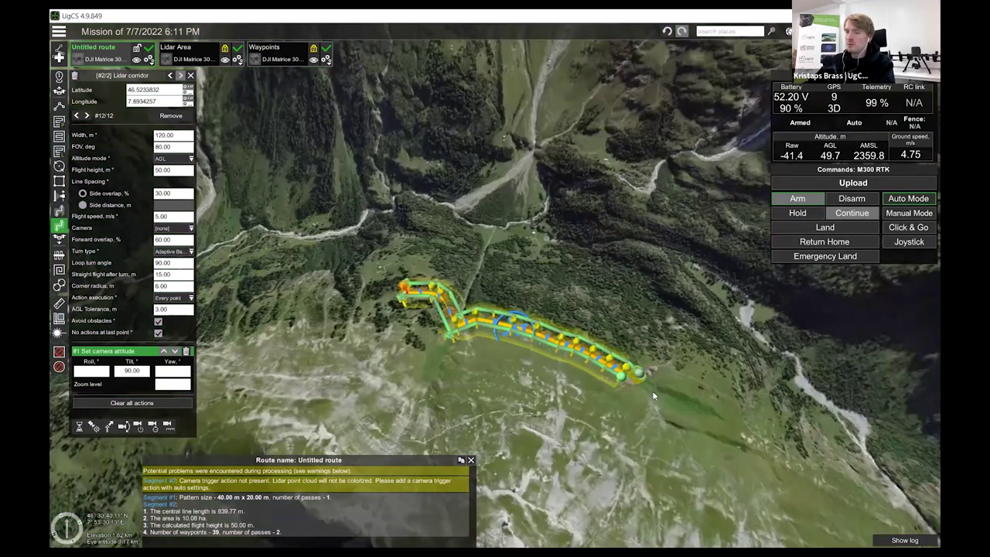
{"action": "scroll", "coordinate": [540, 361], "scroll_direction": "down", "scroll_amount": 5}
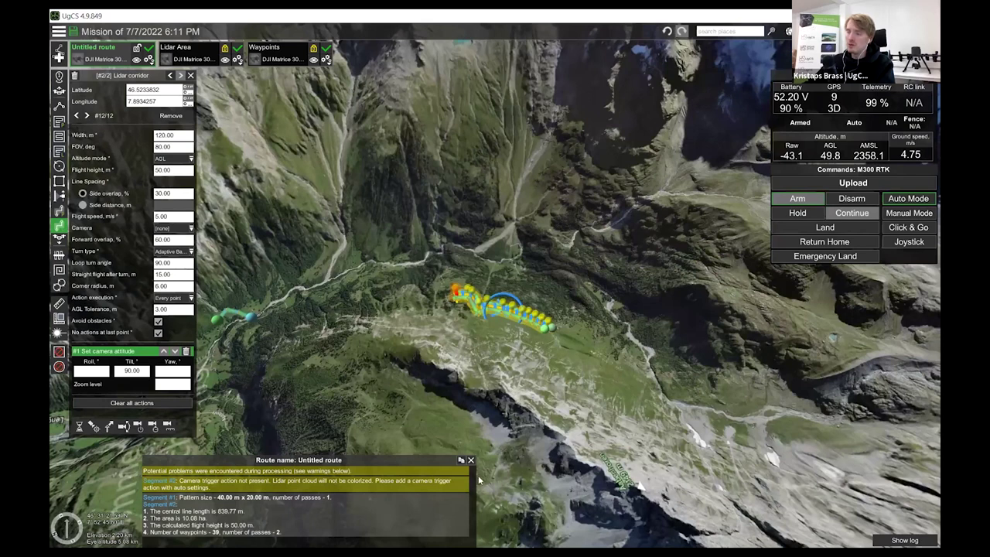
{"action": "right_click_drag", "start_coordinate": [514, 398], "coordinate": [503, 416]}
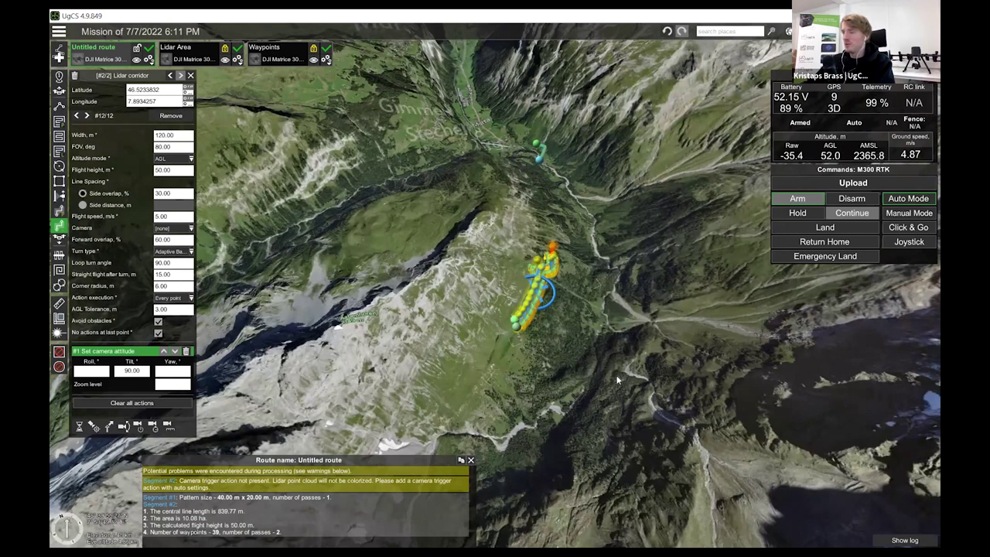
{"action": "scroll", "coordinate": [573, 340], "scroll_direction": "down", "scroll_amount": 5}
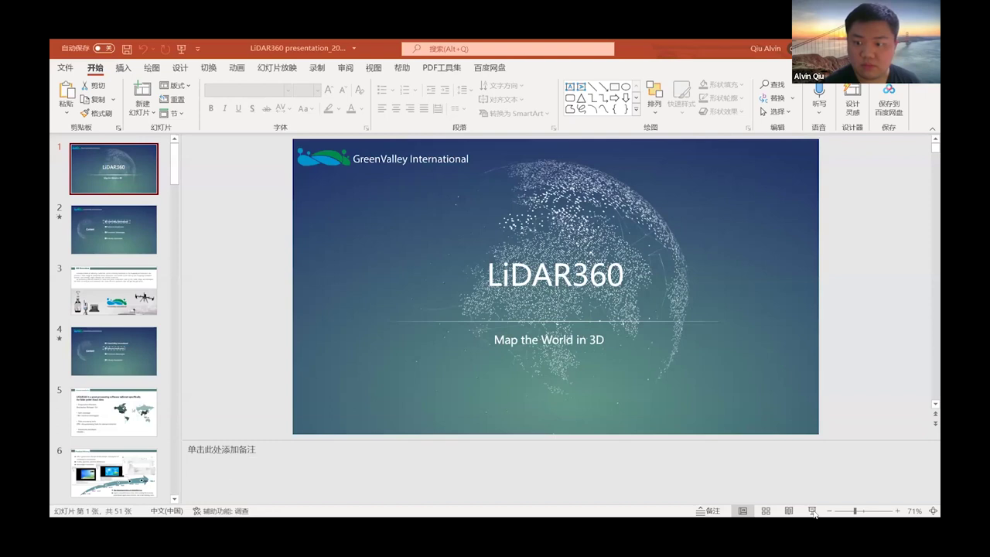
- Switch to the LiDAR360 presentation in PowerPoint, start its slide show and advance to the Content slide
{"action": "left_click", "coordinate": [811, 510]}
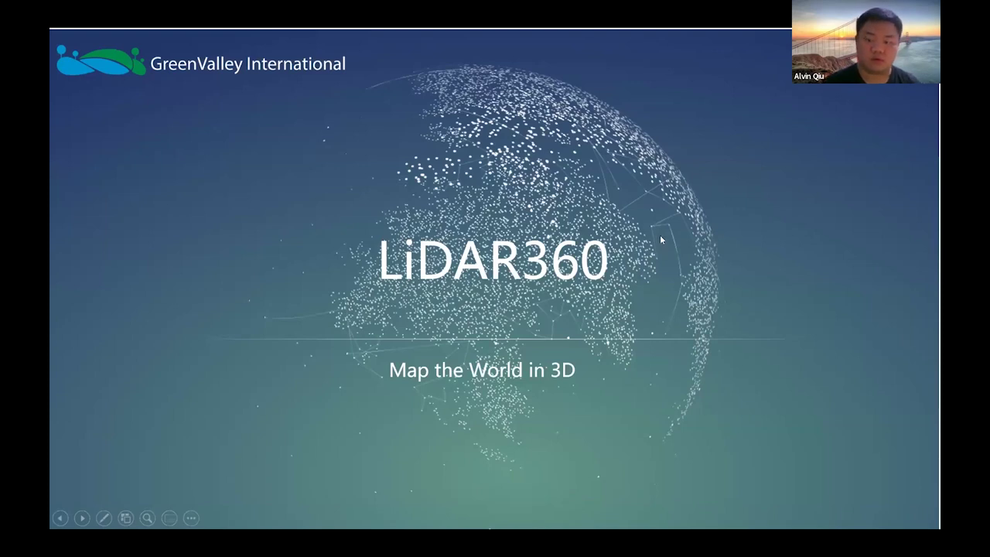
{"action": "key", "text": "Right"}
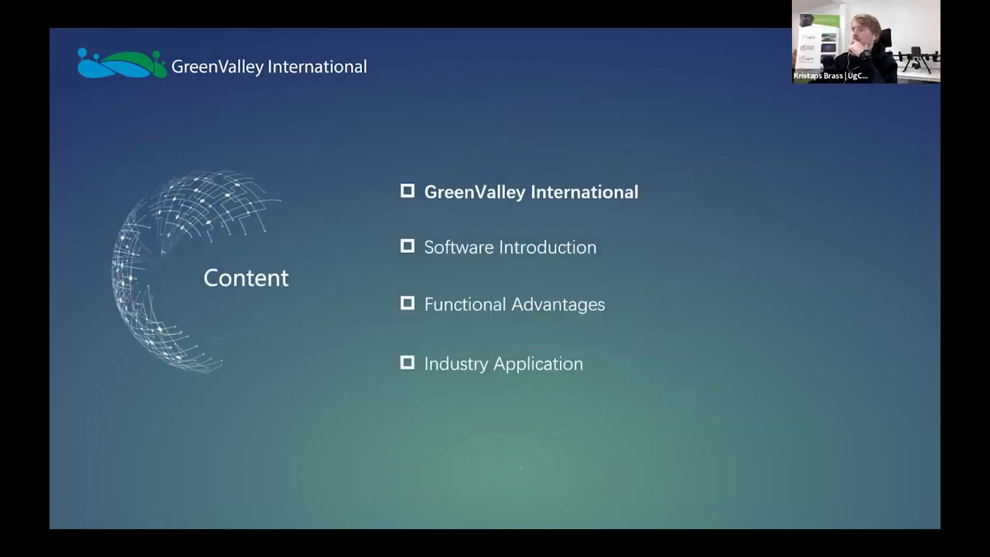
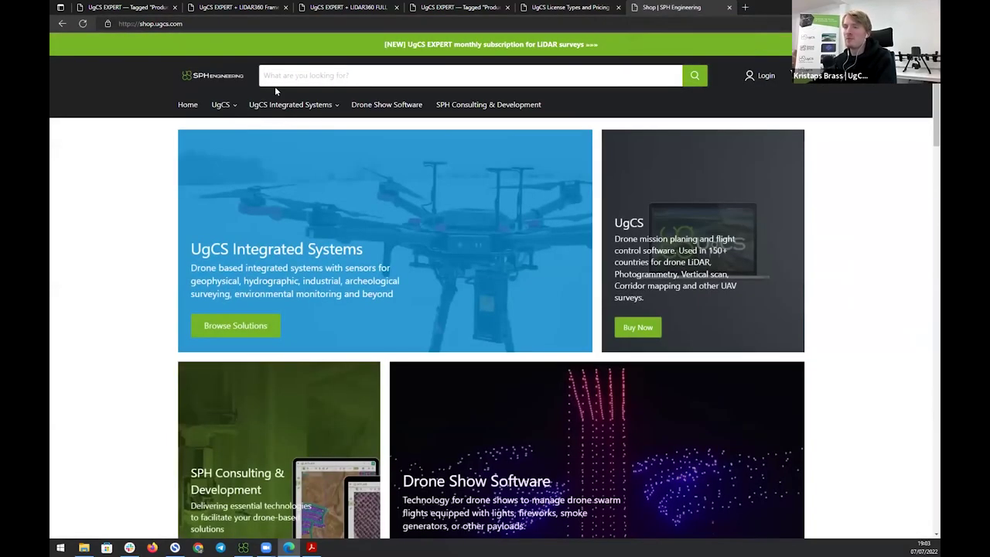
- Switch to the UgCS web shop in the browser and view the products under UgCS + LIDAR360 bundles
{"action": "mouse_move", "coordinate": [225, 106]}
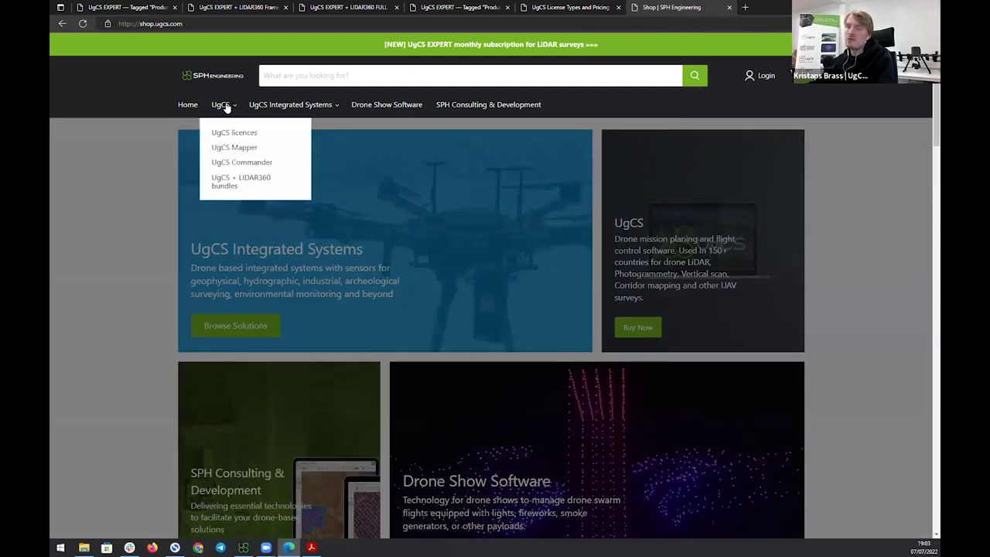
{"action": "left_click", "coordinate": [227, 184]}
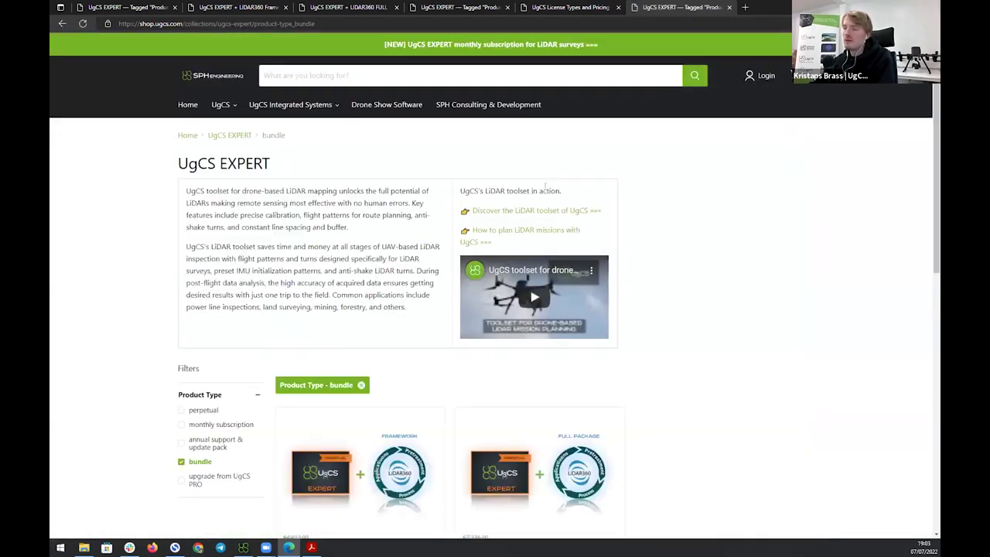
{"action": "scroll", "coordinate": [533, 201], "scroll_direction": "down", "scroll_amount": 3}
{"action": "scroll", "coordinate": [517, 357], "scroll_direction": "up", "scroll_amount": 1}
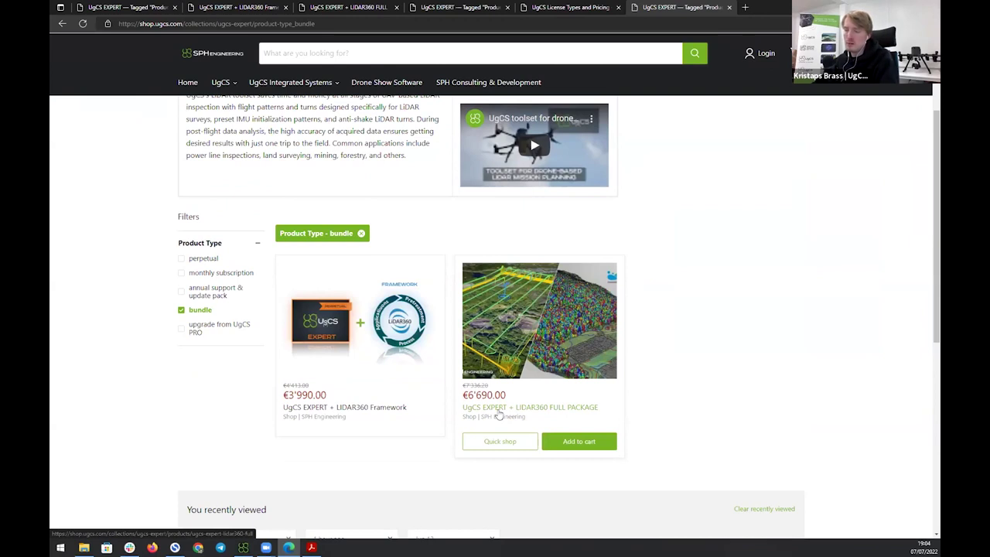
- Open the UgCS EXPERT + LIDAR360 FULL PACKAGE product in a new tab and highlight its included LIDAR360 modules in the description
{"action": "right_click", "coordinate": [497, 230]}
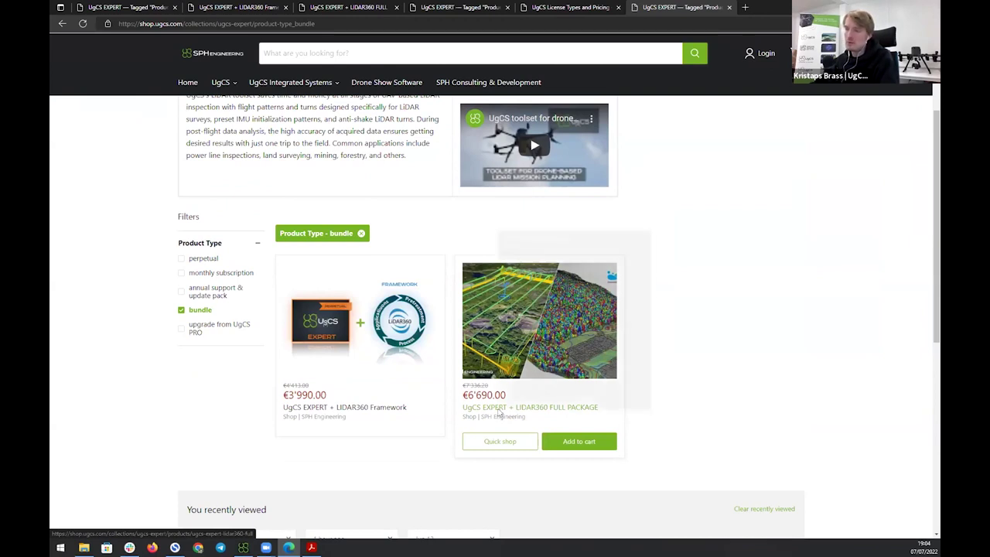
{"action": "left_click", "coordinate": [532, 239]}
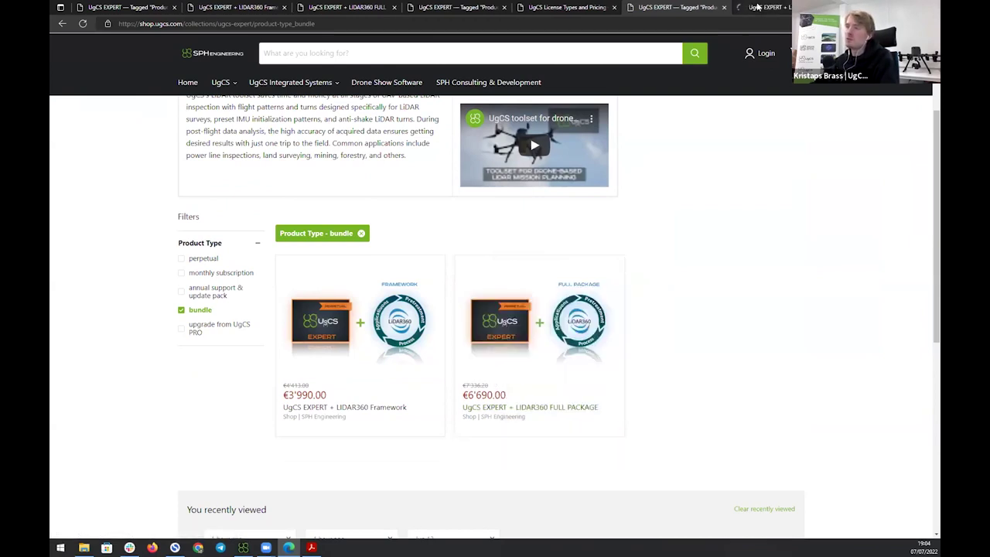
{"action": "left_click", "coordinate": [760, 7]}
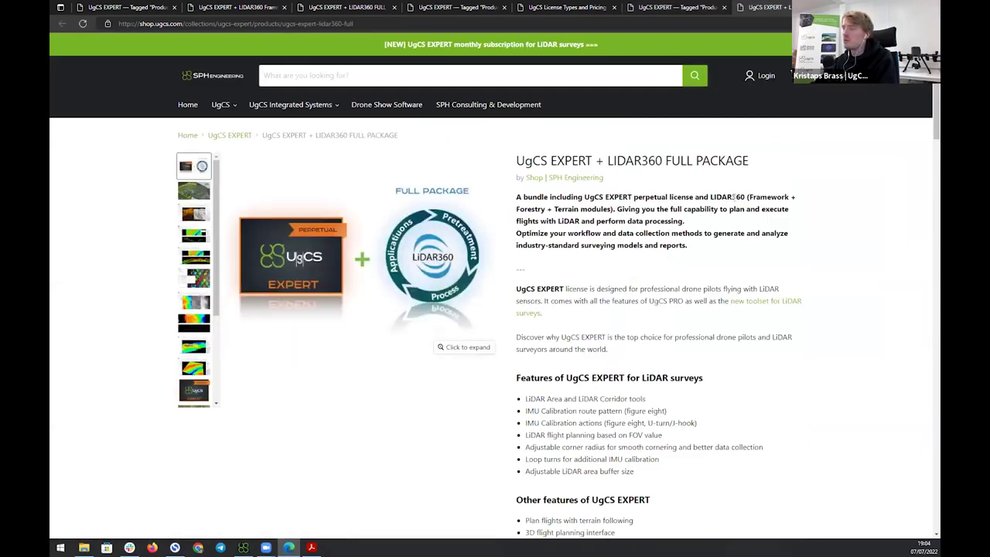
{"action": "left_click_drag", "start_coordinate": [744, 196], "coordinate": [616, 211]}
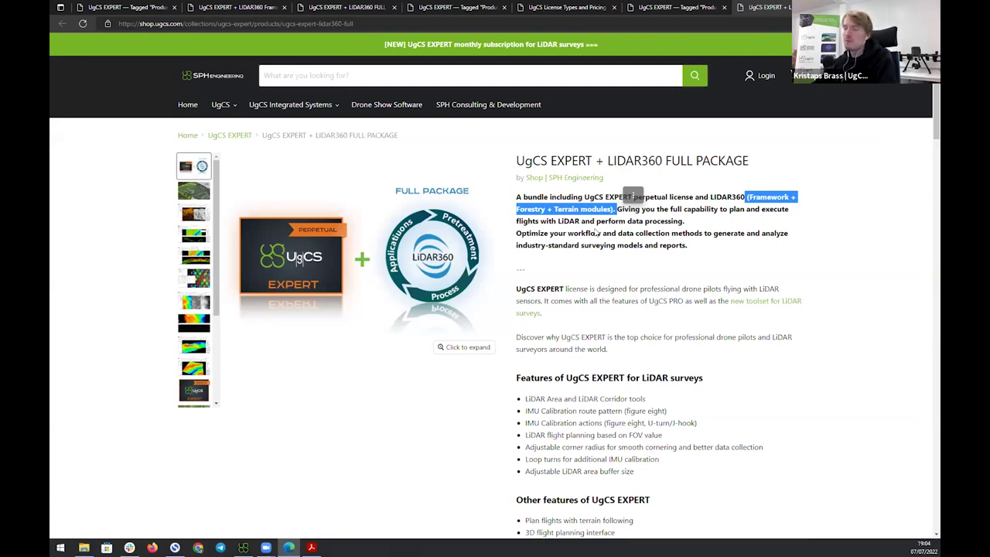
- Open the UgCS EXPERT + LIDAR360 Framework product from the bundle list and enlarge its height-coloured point cloud image
{"action": "left_click", "coordinate": [673, 7]}
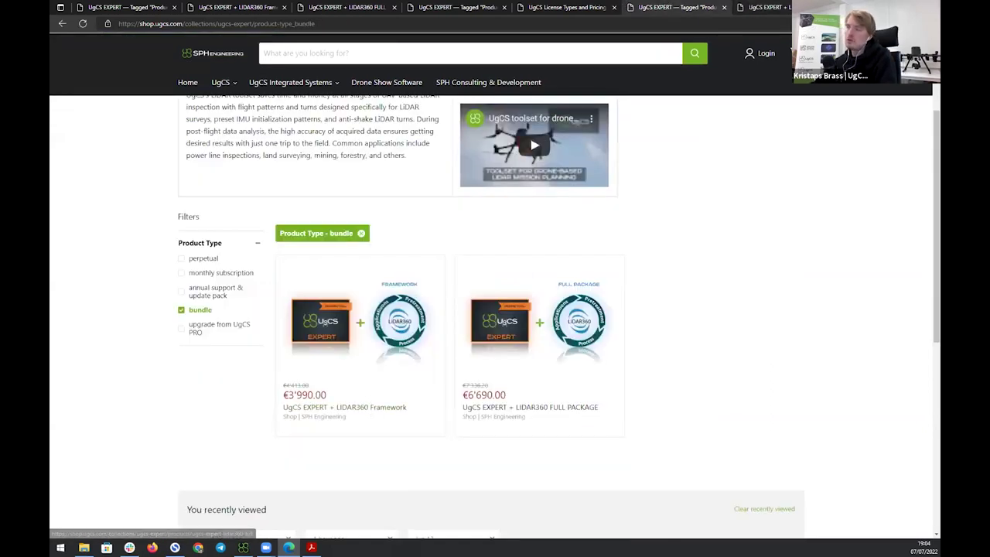
{"action": "left_click", "coordinate": [767, 8]}
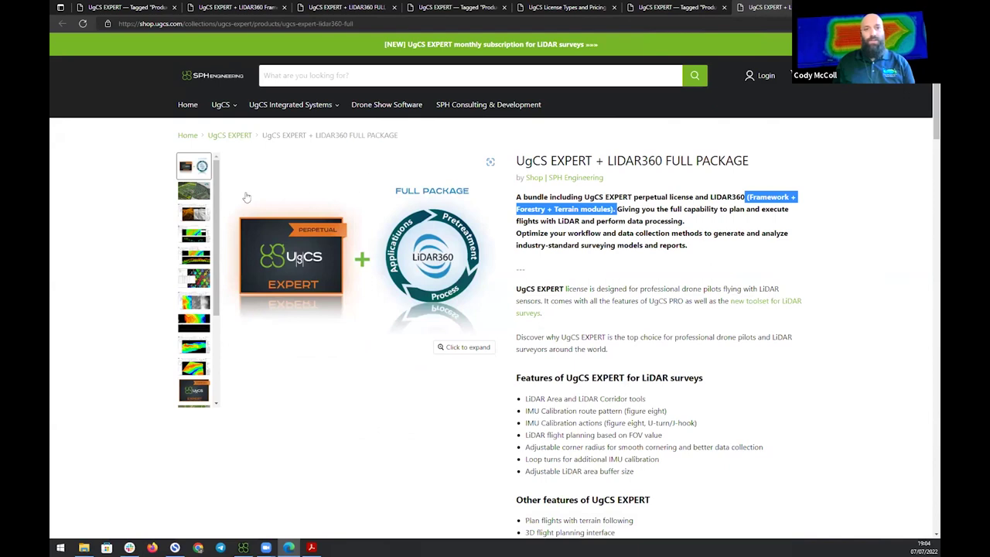
{"action": "left_click", "coordinate": [677, 7]}
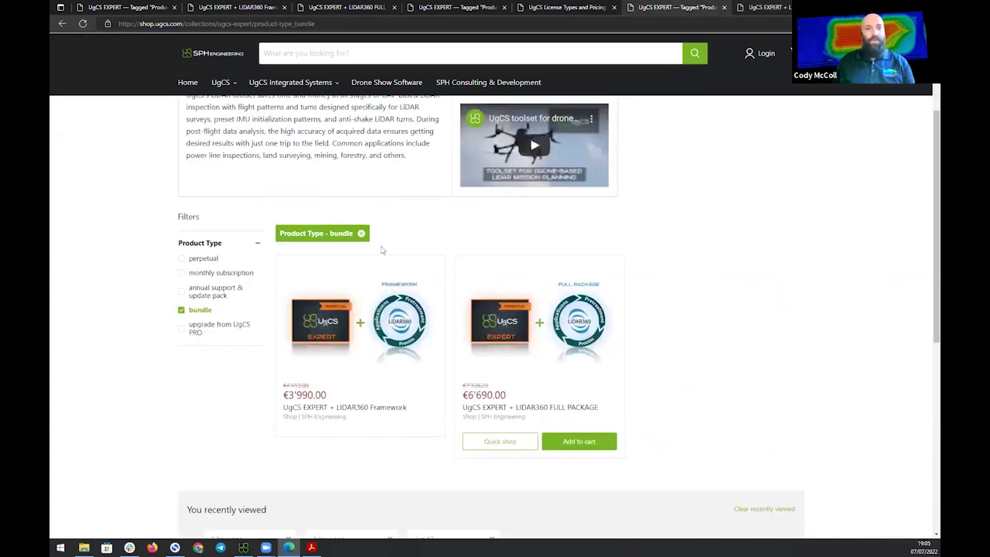
{"action": "left_click", "coordinate": [350, 409]}
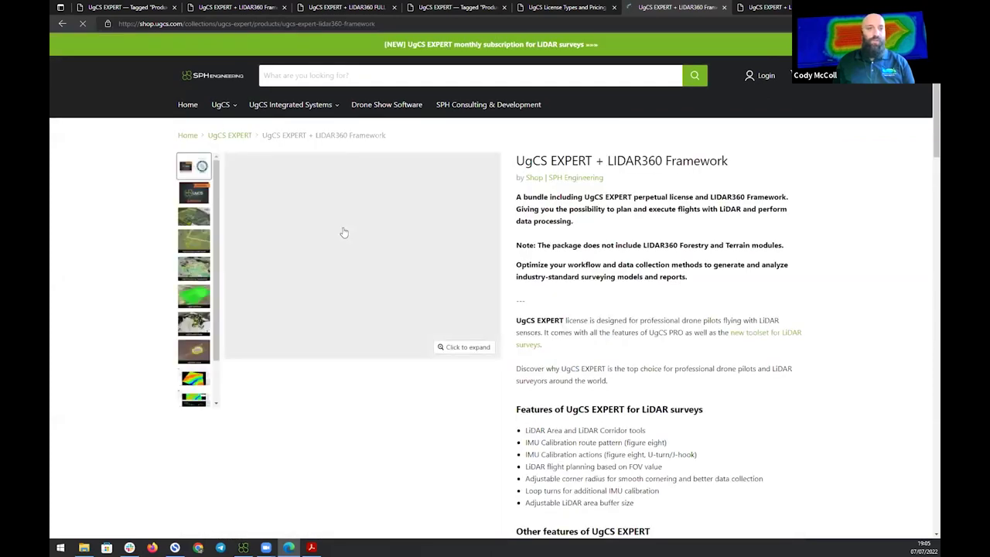
{"action": "scroll", "coordinate": [200, 345], "scroll_direction": "down", "scroll_amount": 1}
{"action": "left_click", "coordinate": [200, 345]}
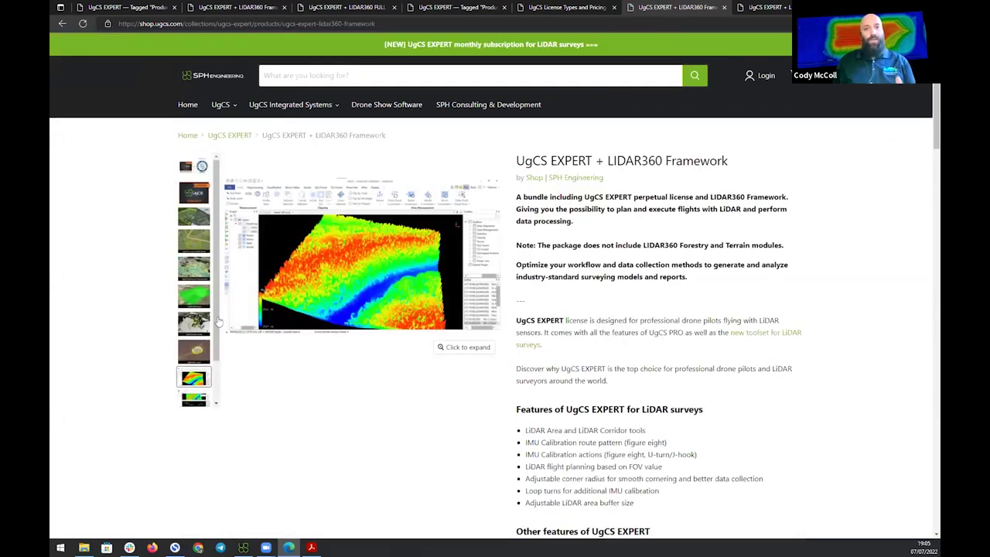
{"action": "left_click", "coordinate": [340, 264]}
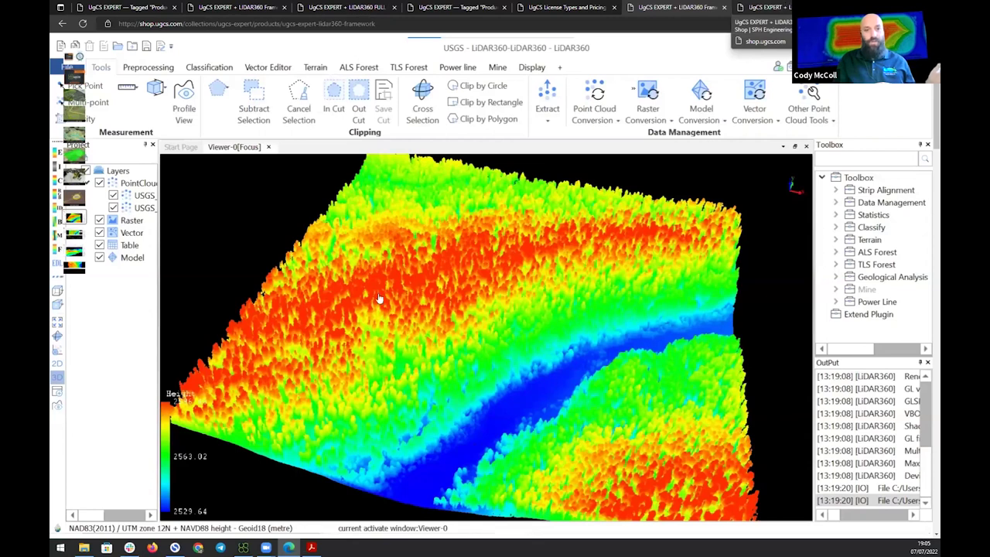
- Browse the terrain model and forest profile images of the FULL PACKAGE product, and return to the enlarged Framework image
{"action": "left_click", "coordinate": [263, 270]}
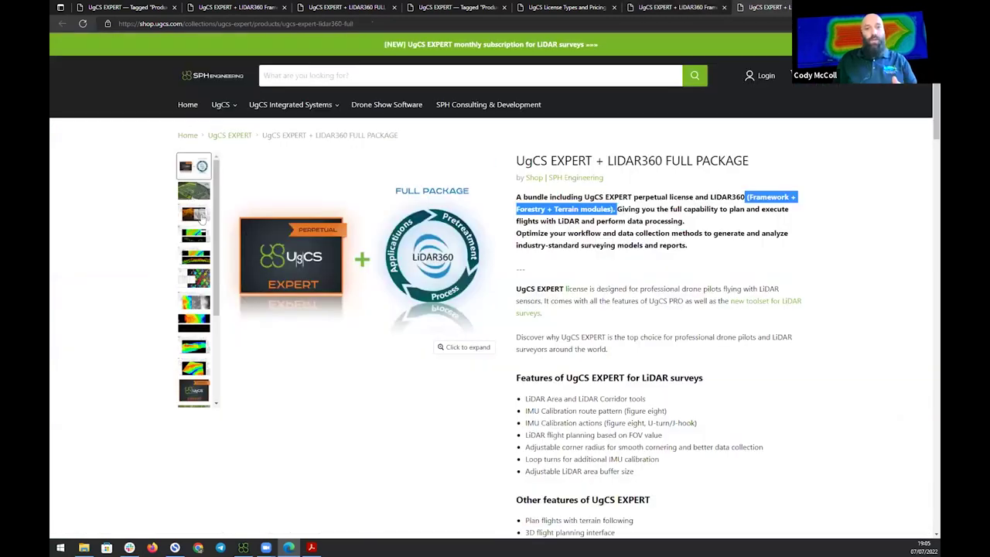
{"action": "left_click", "coordinate": [201, 213]}
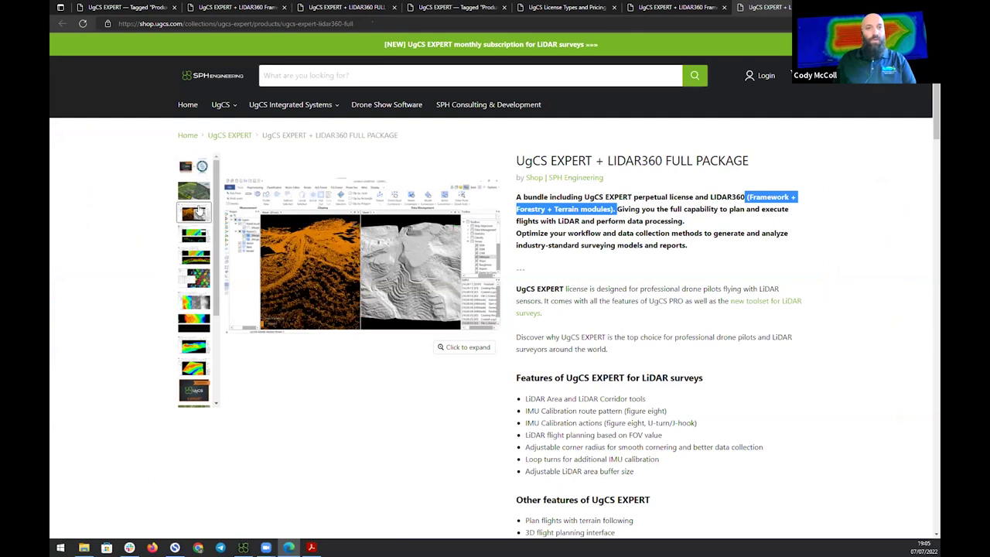
{"action": "scroll", "coordinate": [200, 211], "scroll_direction": "down", "scroll_amount": 1}
{"action": "left_click", "coordinate": [198, 206]}
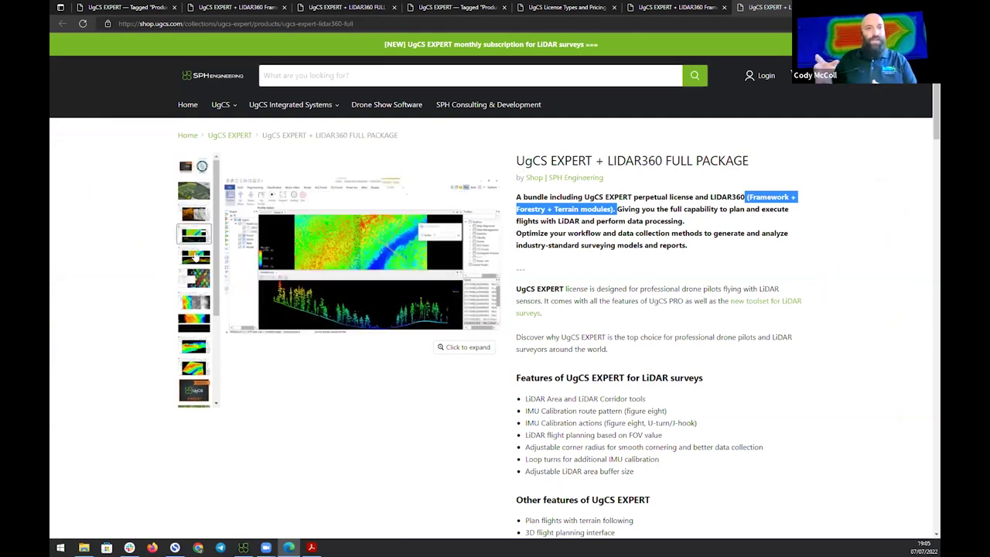
{"action": "left_click", "coordinate": [195, 258]}
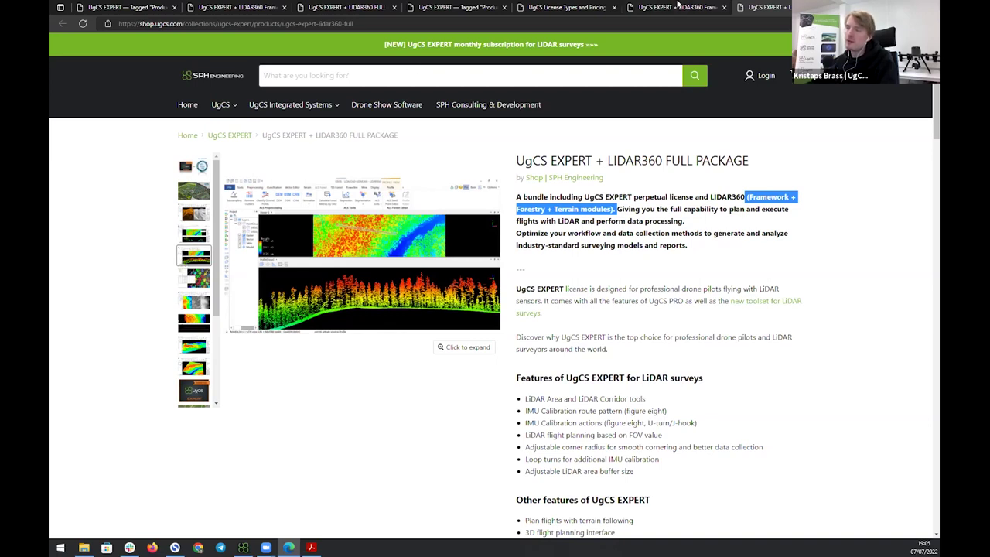
{"action": "left_click", "coordinate": [676, 7]}
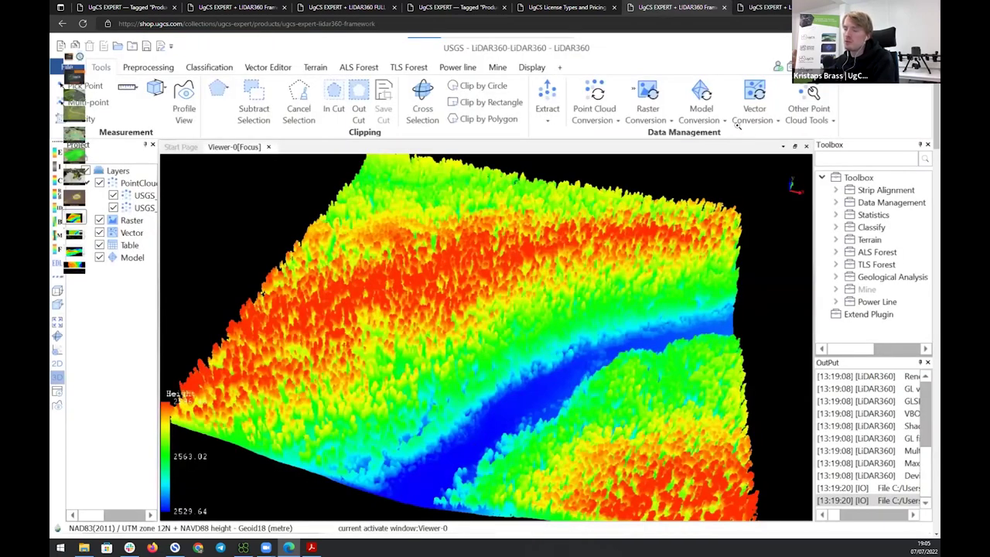
- Close the enlarged Framework image and search the shop for "lidar" to view the suggested LIDAR360 products
{"action": "left_click", "coordinate": [729, 178]}
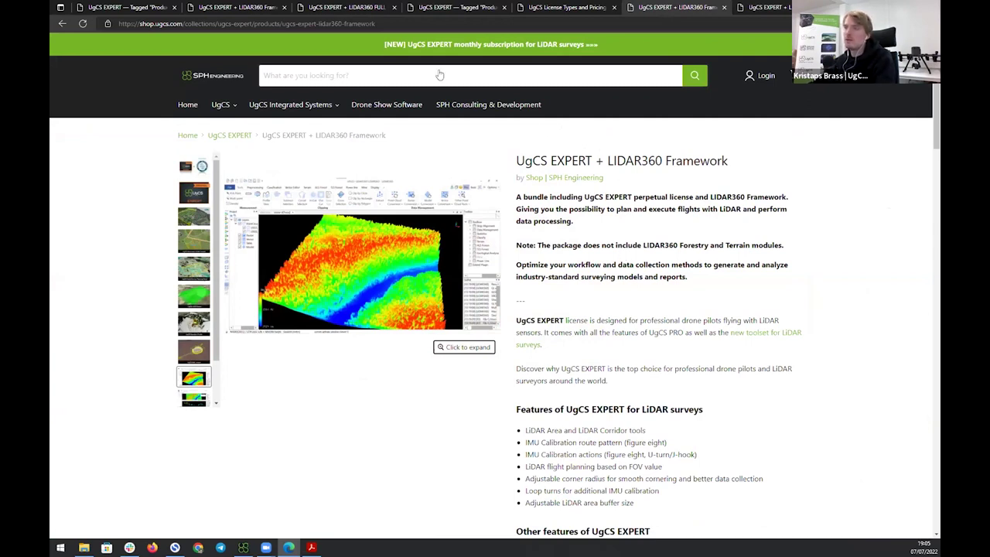
{"action": "left_click", "coordinate": [367, 68]}
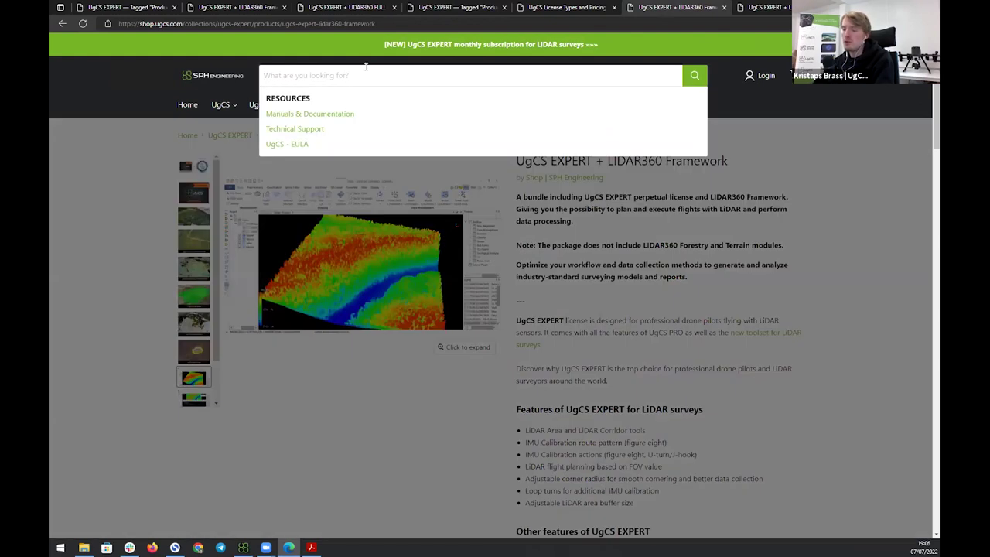
{"action": "type", "text": "lidar"}
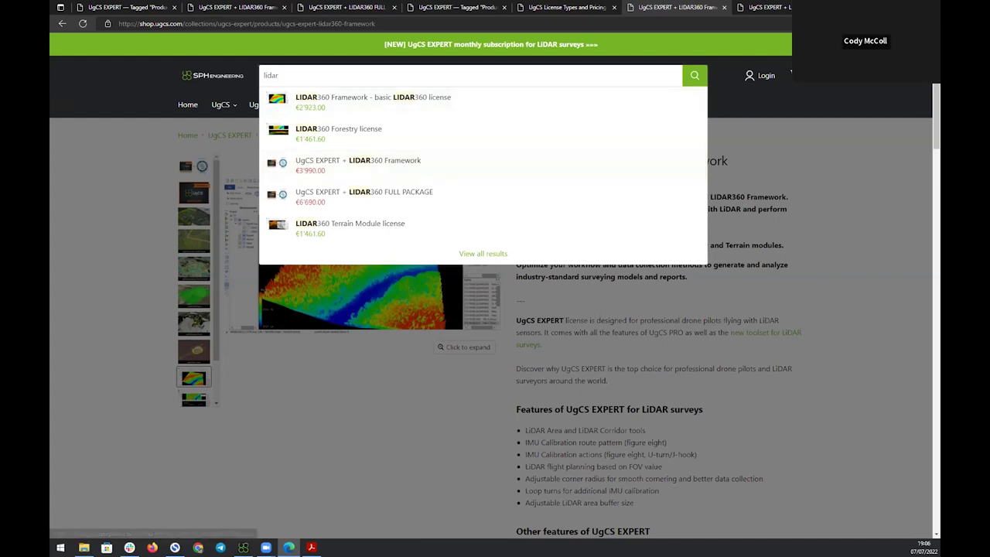
{"action": "left_click", "coordinate": [332, 263]}
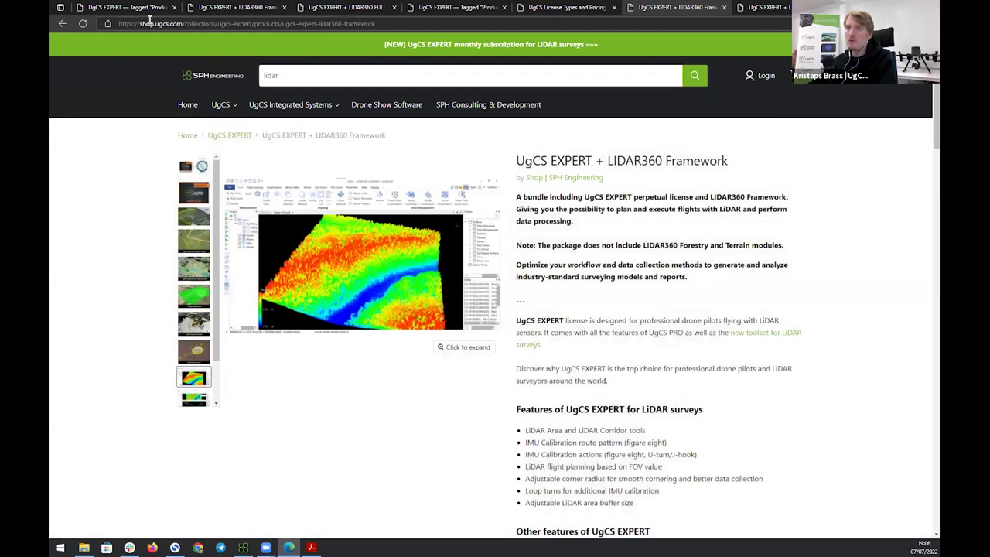
- Highlight the shop's web address, open the UgCS licences page, and view the Subscriptions pricing
{"action": "double_click", "coordinate": [148, 24]}
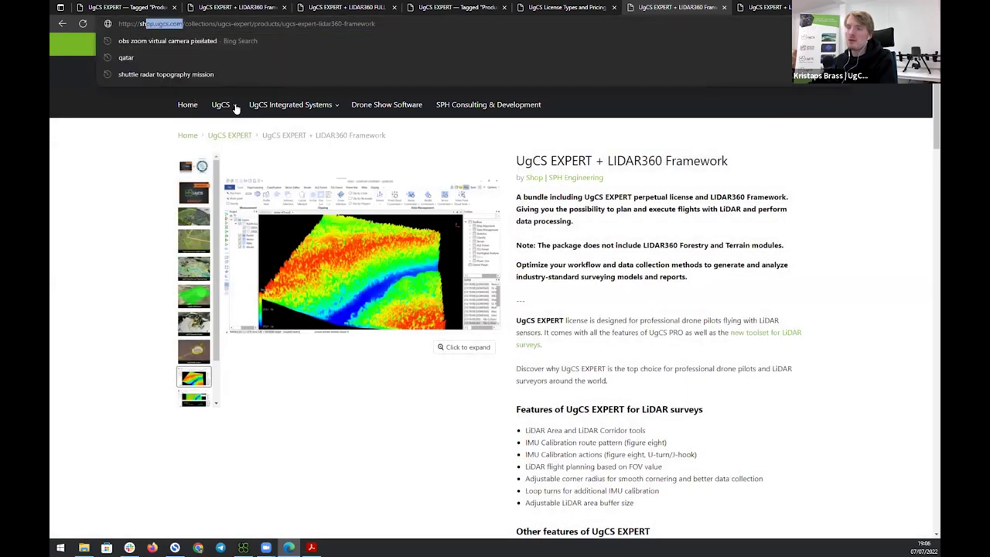
{"action": "mouse_move", "coordinate": [235, 108]}
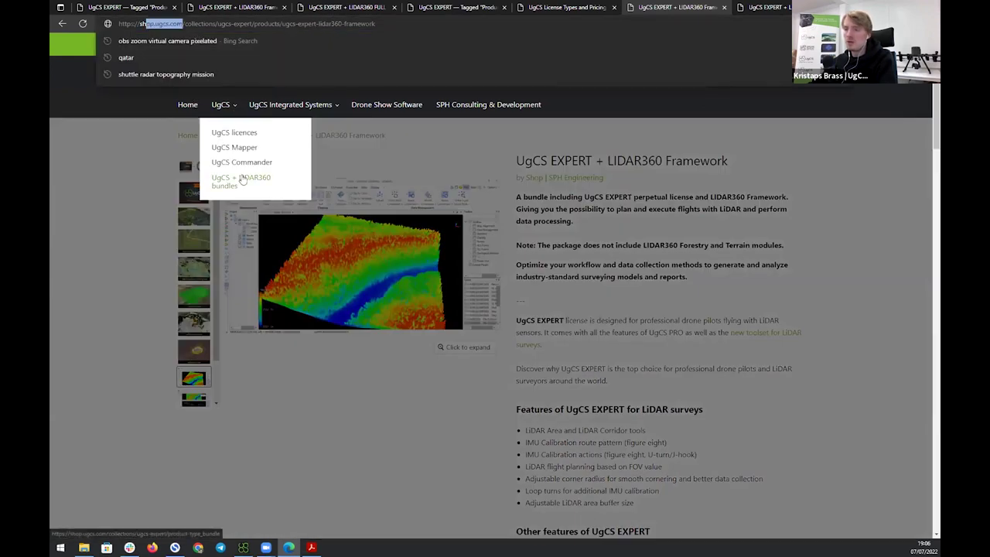
{"action": "left_click", "coordinate": [126, 177]}
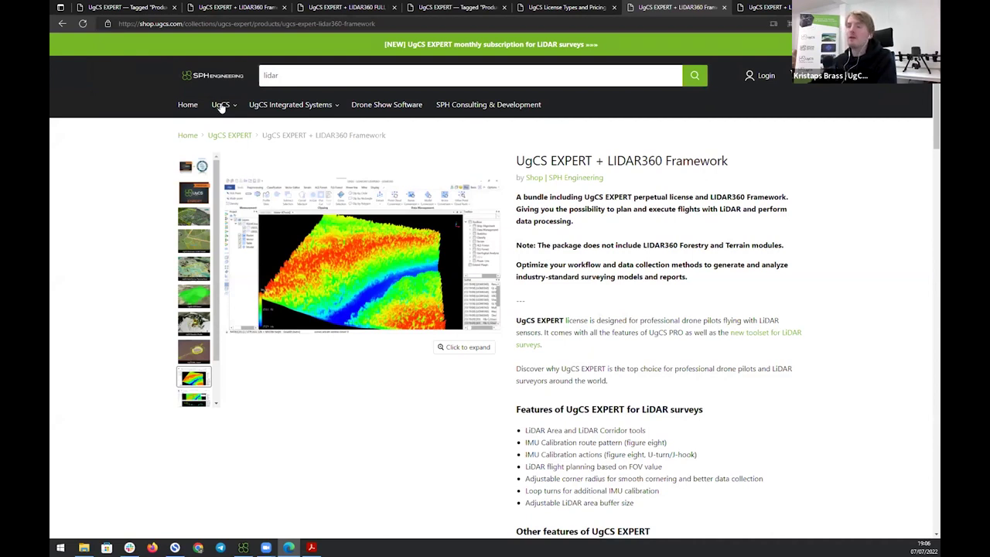
{"action": "mouse_move", "coordinate": [222, 115]}
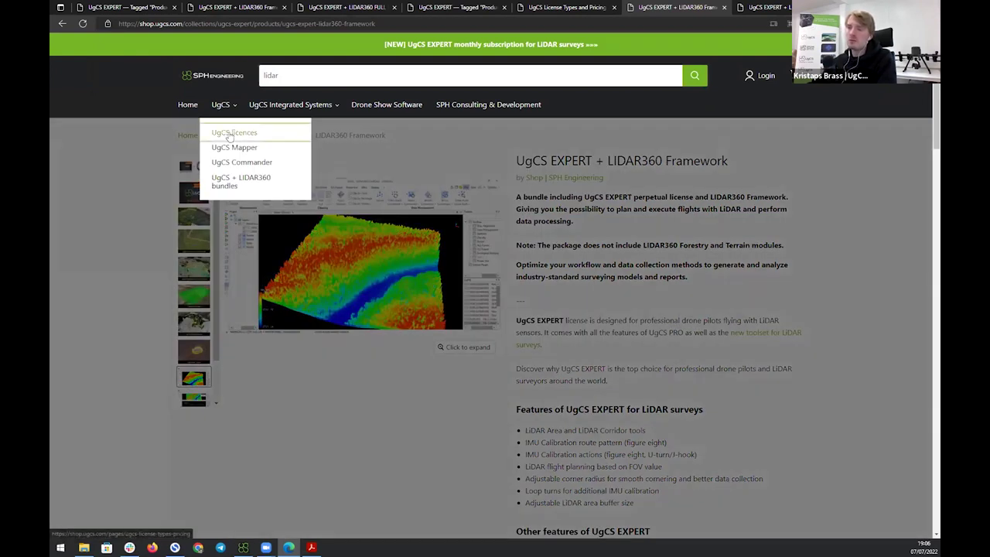
{"action": "left_click", "coordinate": [227, 136]}
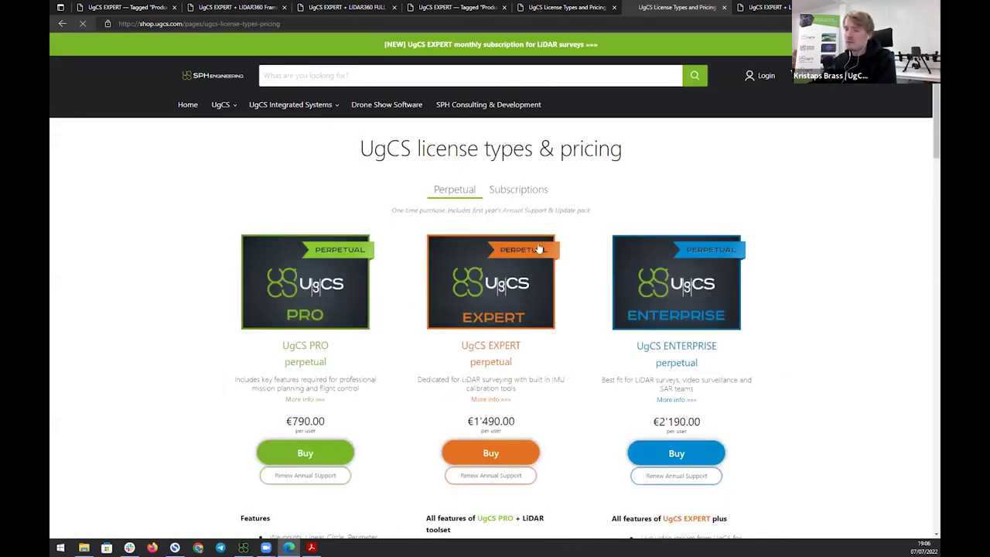
{"action": "left_click", "coordinate": [537, 189]}
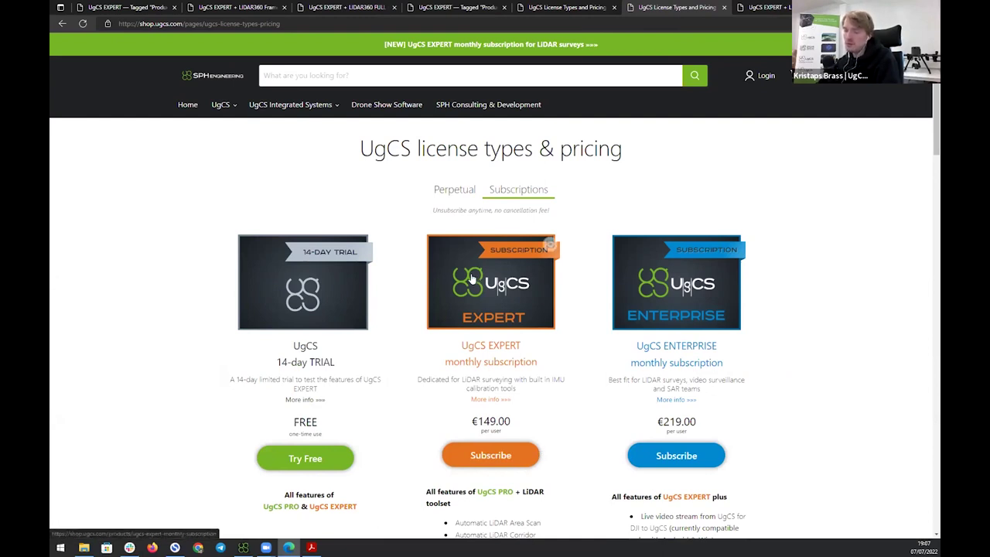
{"action": "left_click", "coordinate": [230, 110]}
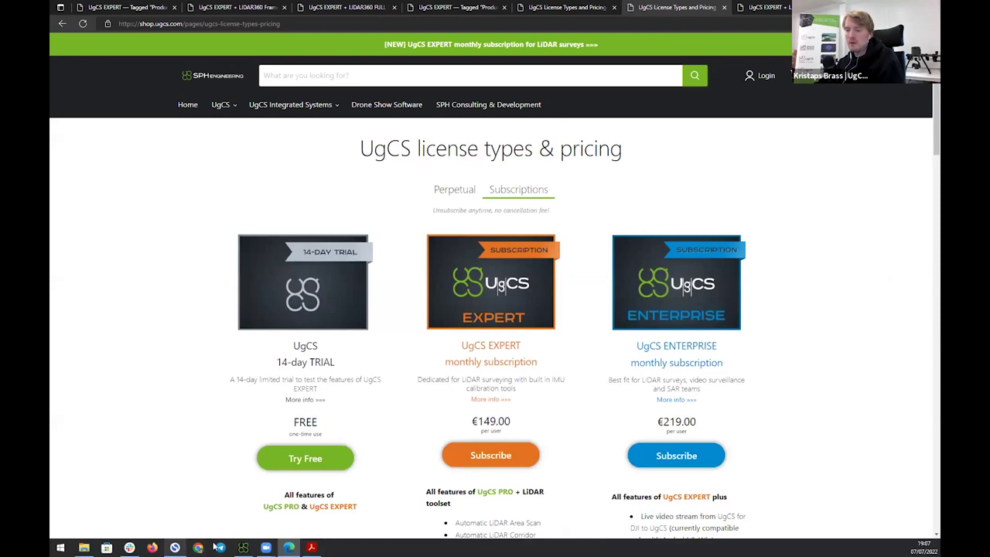
- Switch to the webinar PDF in Adobe Acrobat Reader and advance to the Q&A slide
{"action": "left_click", "coordinate": [311, 546]}
{"action": "scroll", "coordinate": [507, 395], "scroll_direction": "down", "scroll_amount": 1}
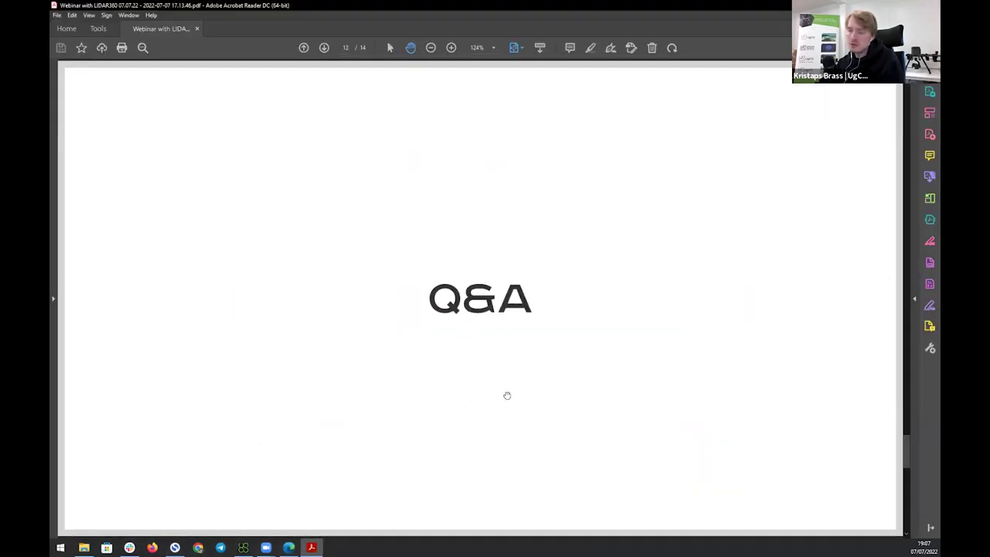
{"action": "scroll", "coordinate": [507, 395], "scroll_direction": "down", "scroll_amount": 1}
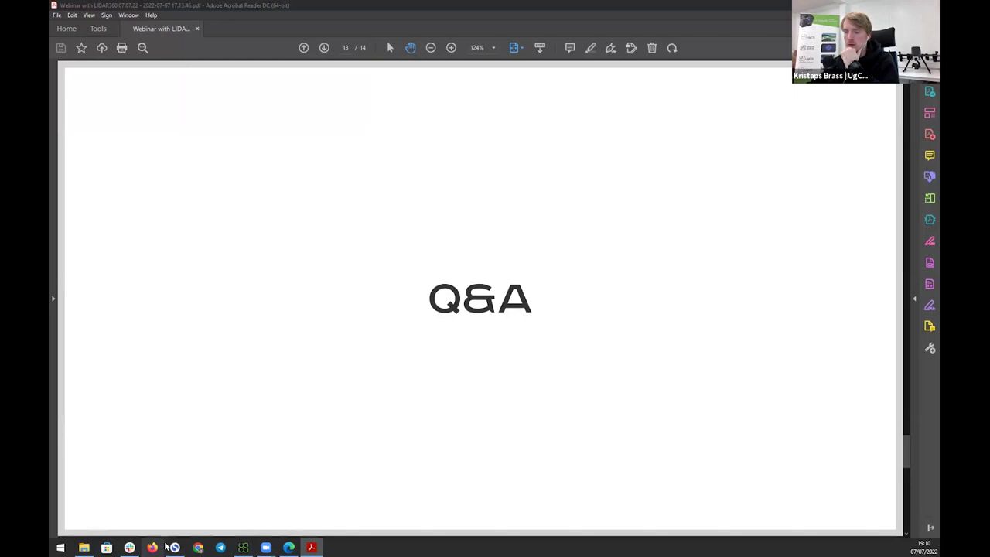
- Switch to UgCS, select the Lidar Area route and centre the map on it
{"action": "left_click", "coordinate": [244, 547]}
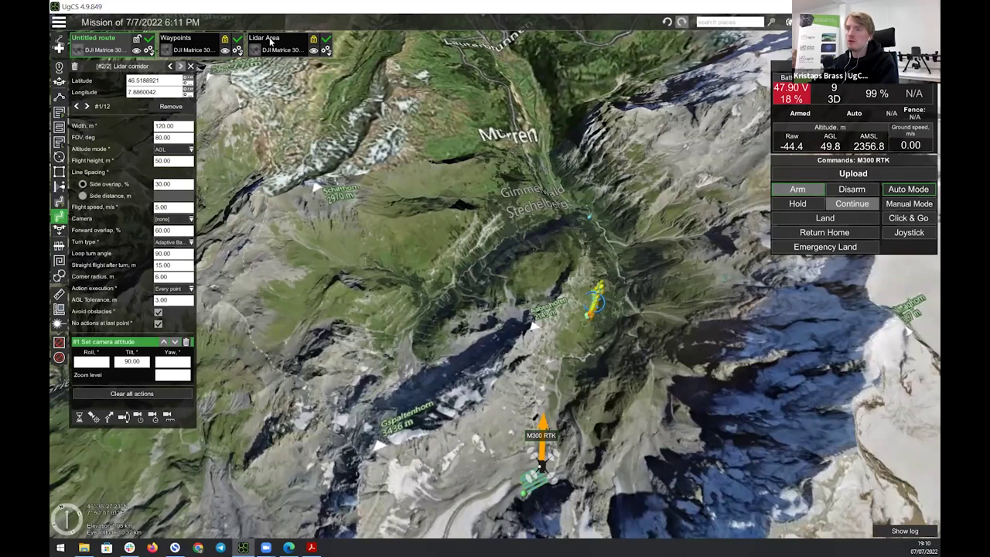
{"action": "left_click", "coordinate": [266, 38]}
{"action": "double_click", "coordinate": [269, 40]}
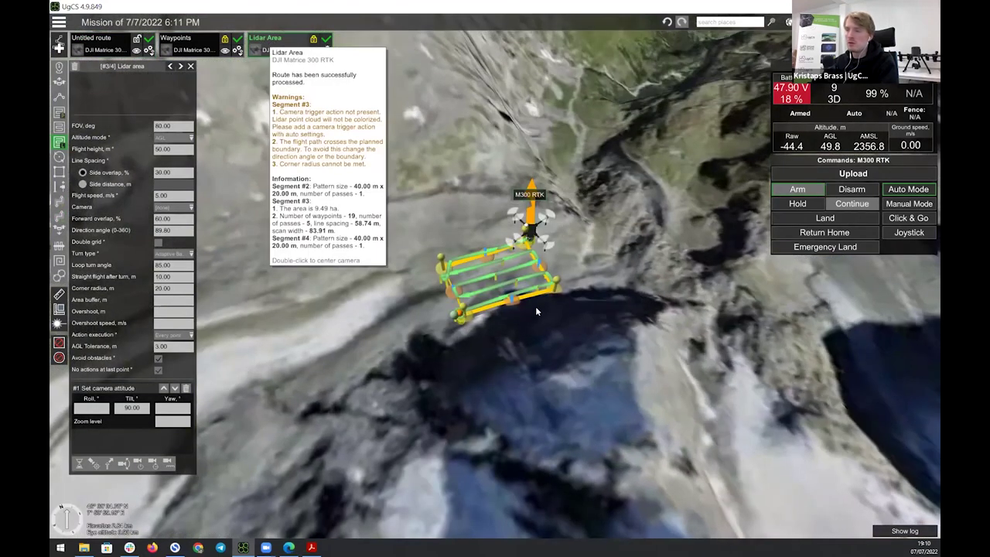
{"action": "double_click", "coordinate": [440, 333]}
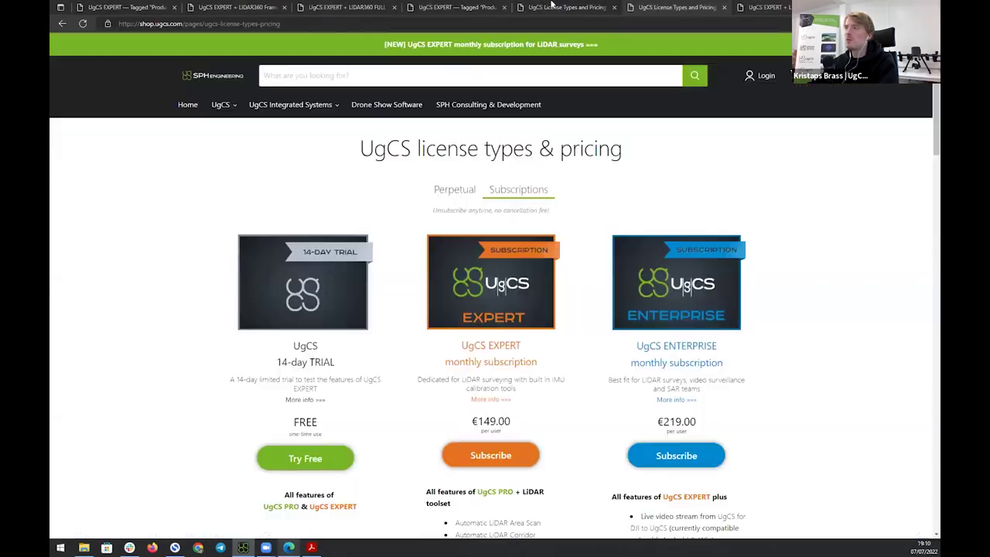
- Switch to the browser, load ugcs.com in a new tab and open its LIDAR application page
{"action": "left_click", "coordinate": [552, 6]}
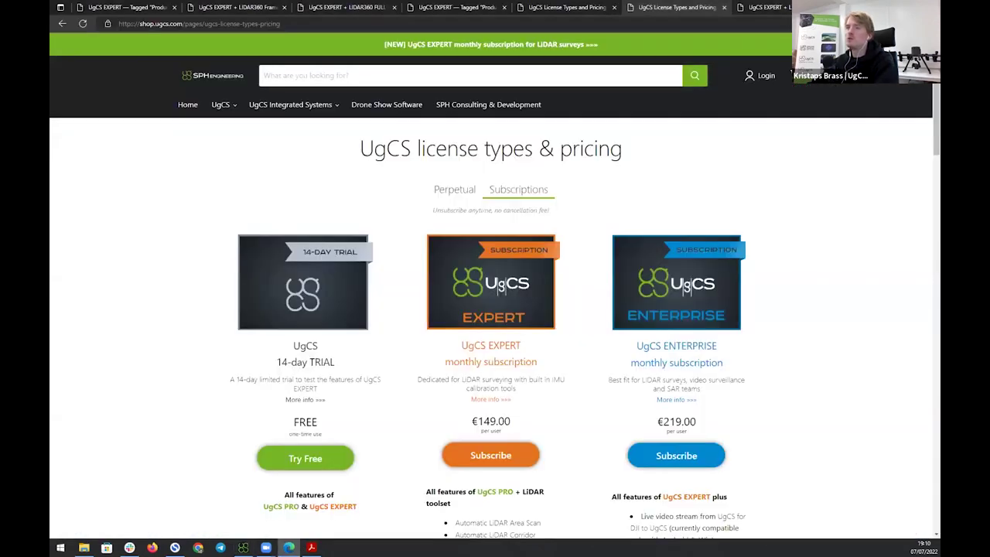
{"action": "key", "text": "ctrl+t"}
{"action": "type", "text": "ugcs"}
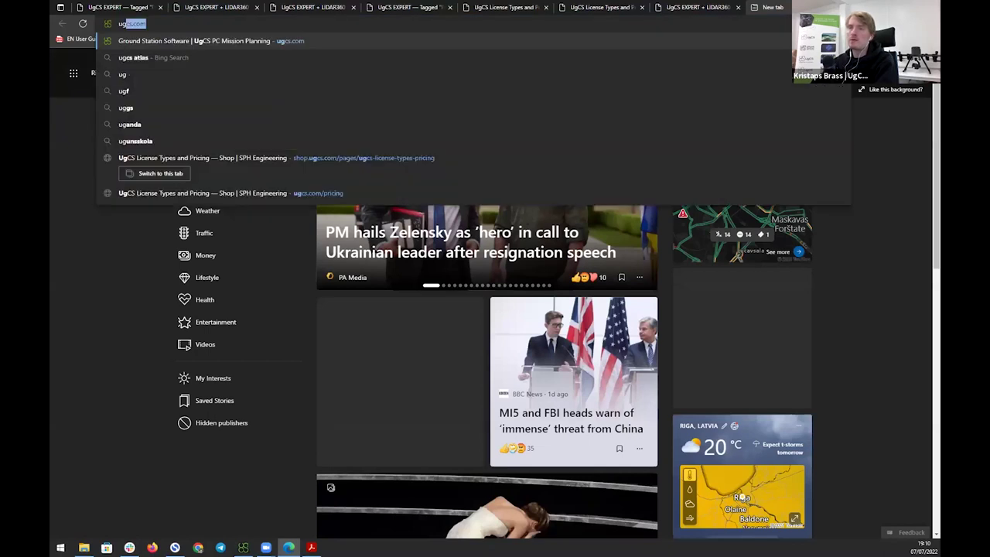
{"action": "key", "text": "Return"}
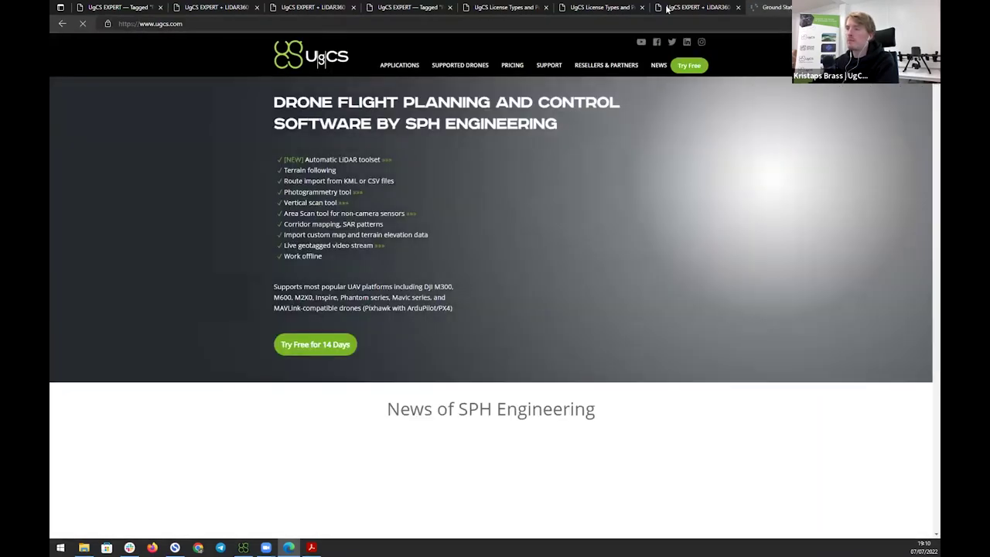
{"action": "mouse_move", "coordinate": [409, 66]}
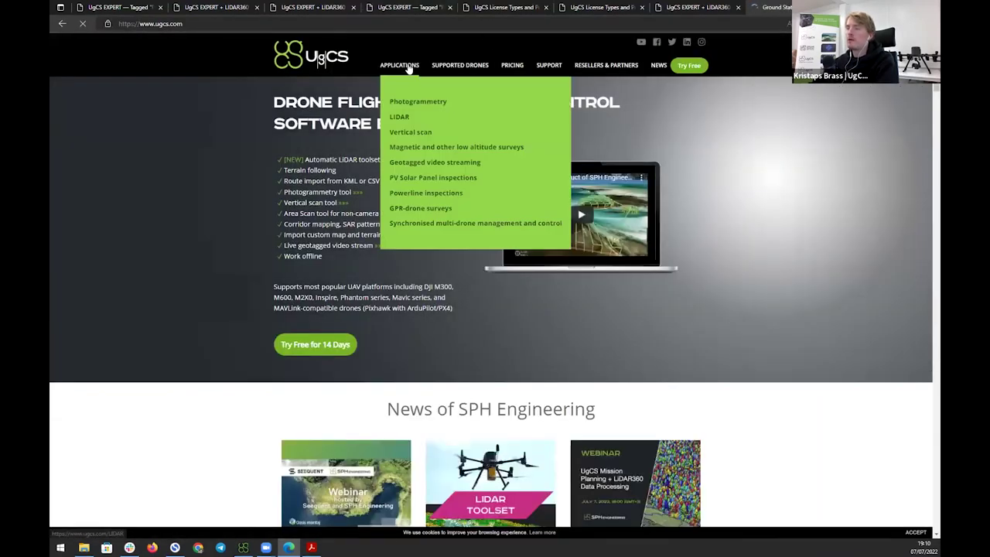
{"action": "left_click", "coordinate": [399, 116]}
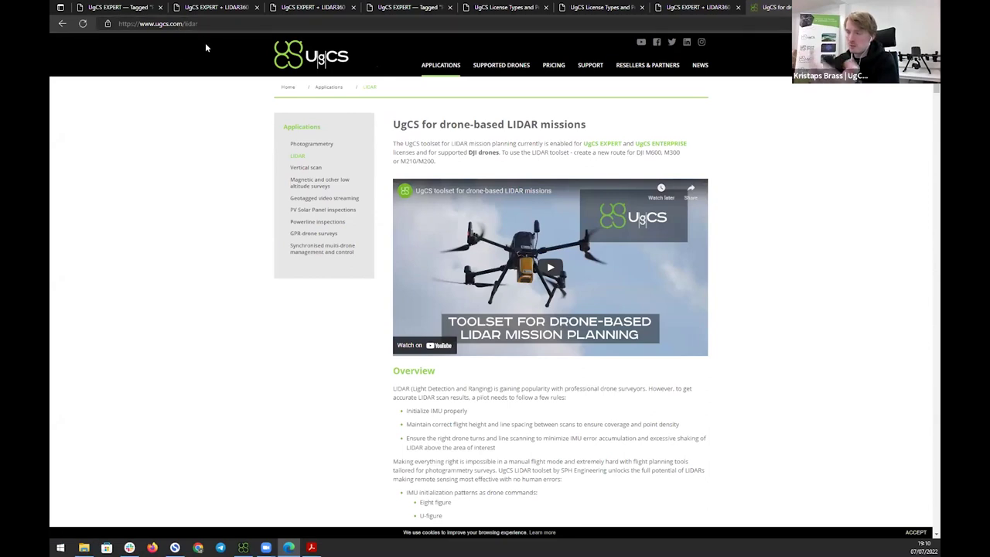
- Look through the LIDAR missions page down to the area buffer and overshoot diagrams and the supported LIDARs section
{"action": "scroll", "coordinate": [402, 127], "scroll_direction": "down", "scroll_amount": 15}
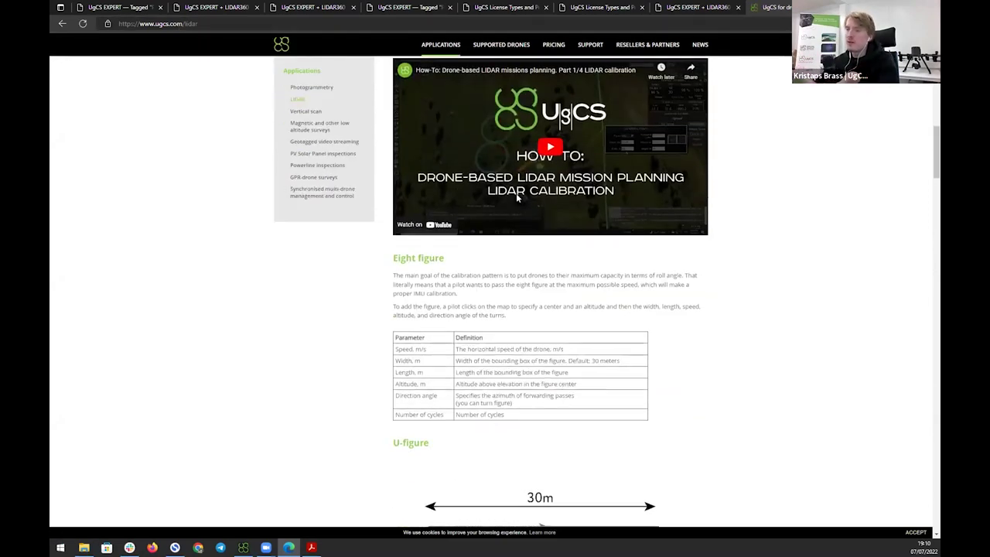
{"action": "scroll", "coordinate": [510, 247], "scroll_direction": "down", "scroll_amount": 13}
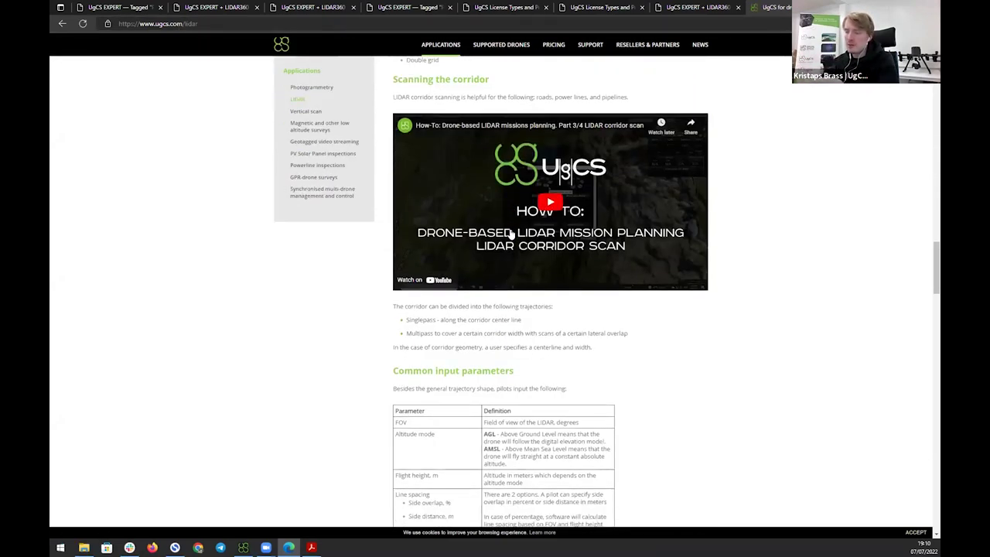
{"action": "scroll", "coordinate": [510, 229], "scroll_direction": "down", "scroll_amount": 15}
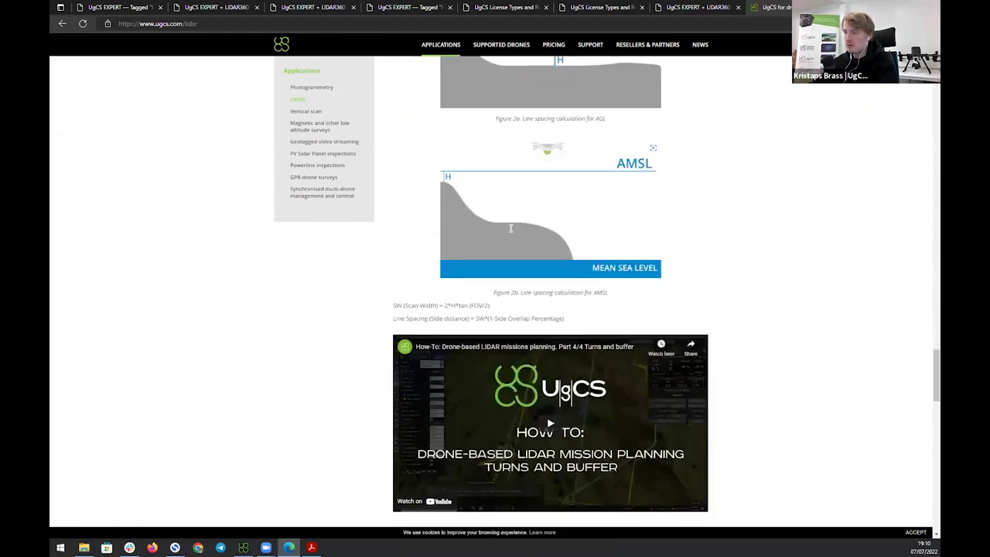
{"action": "scroll", "coordinate": [511, 229], "scroll_direction": "down", "scroll_amount": 6}
{"action": "scroll", "coordinate": [510, 229], "scroll_direction": "up", "scroll_amount": 5}
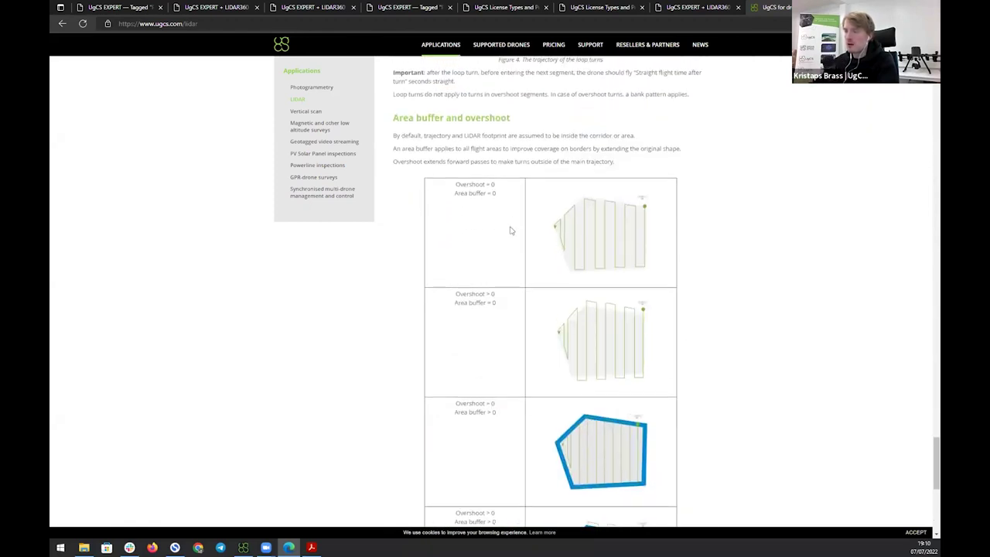
{"action": "scroll", "coordinate": [542, 398], "scroll_direction": "down", "scroll_amount": 3}
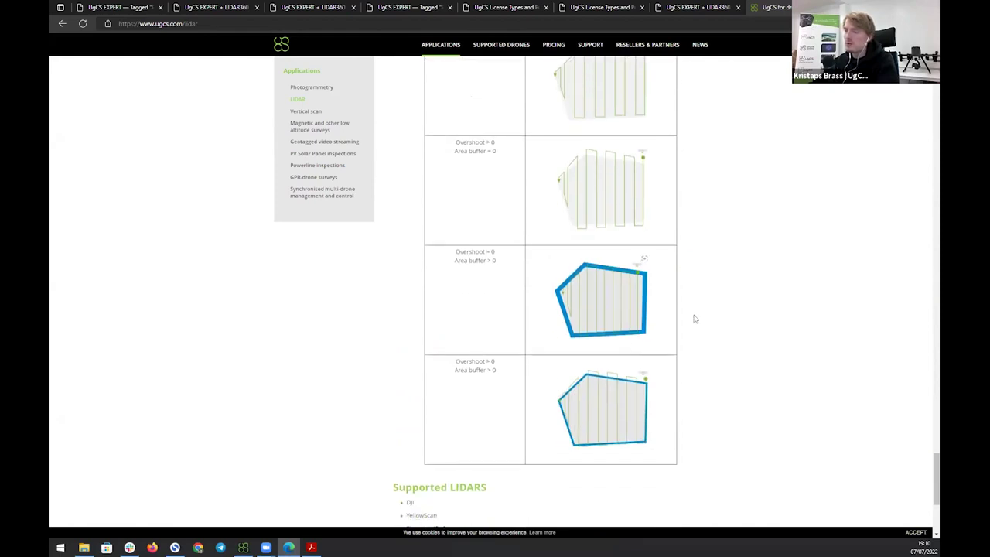
{"action": "scroll", "coordinate": [609, 310], "scroll_direction": "down", "scroll_amount": 3}
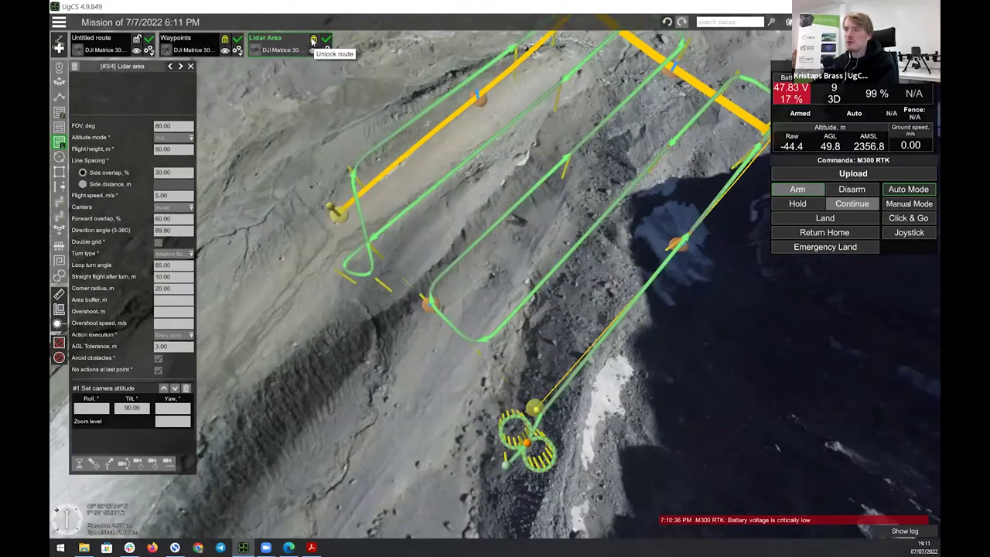
- Return to UgCS, unlock the Lidar Area route and set its area buffer to 20 m
{"action": "left_click", "coordinate": [313, 40]}
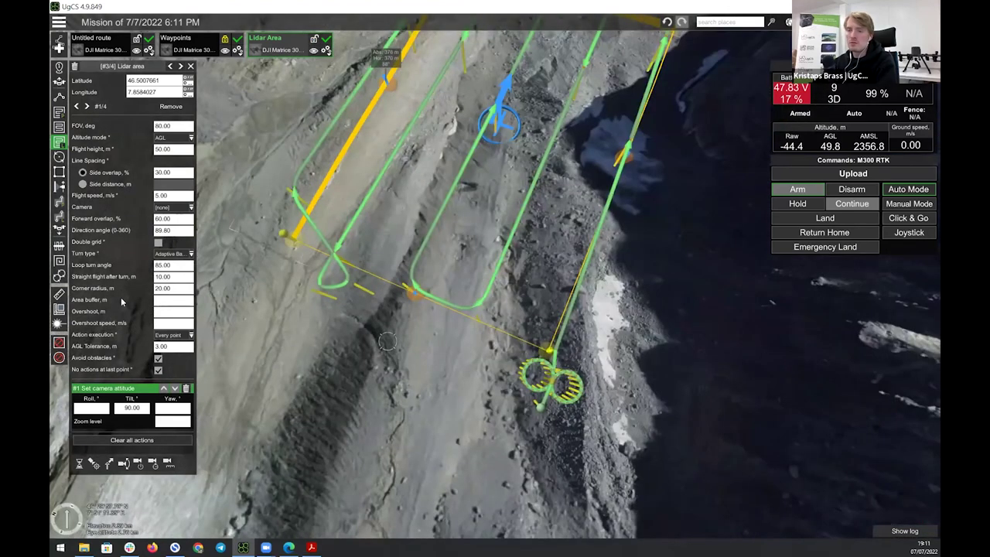
{"action": "left_click", "coordinate": [164, 303]}
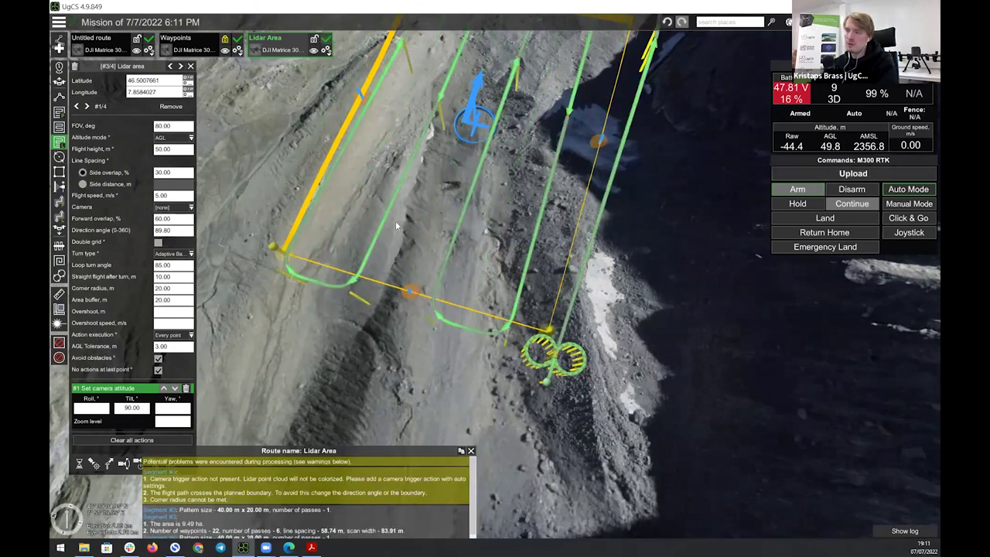
- Examine the Lidar area's flight passes and turns relative to its boundary at both ends and along the sides
{"action": "scroll", "coordinate": [621, 368], "scroll_direction": "down", "scroll_amount": 3}
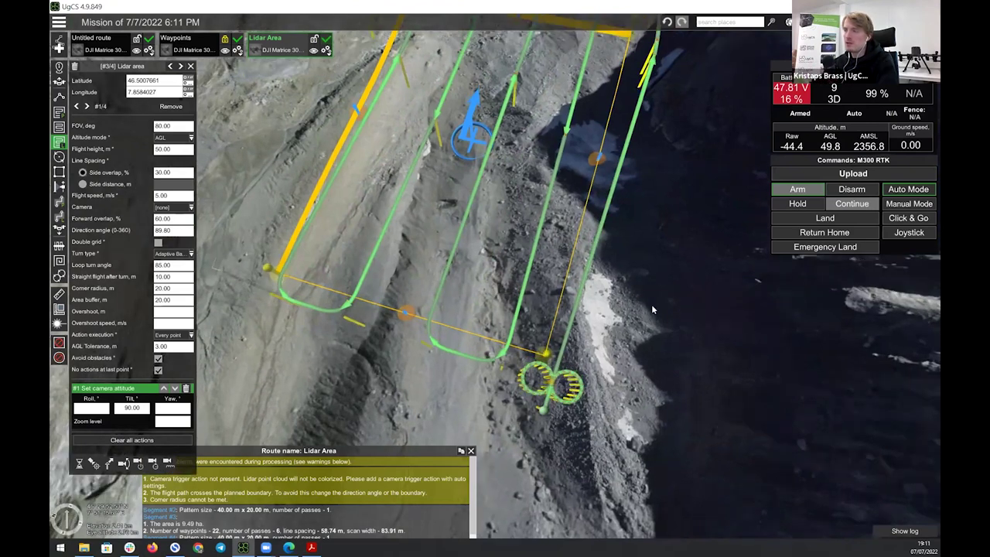
{"action": "scroll", "coordinate": [515, 298], "scroll_direction": "down", "scroll_amount": 2}
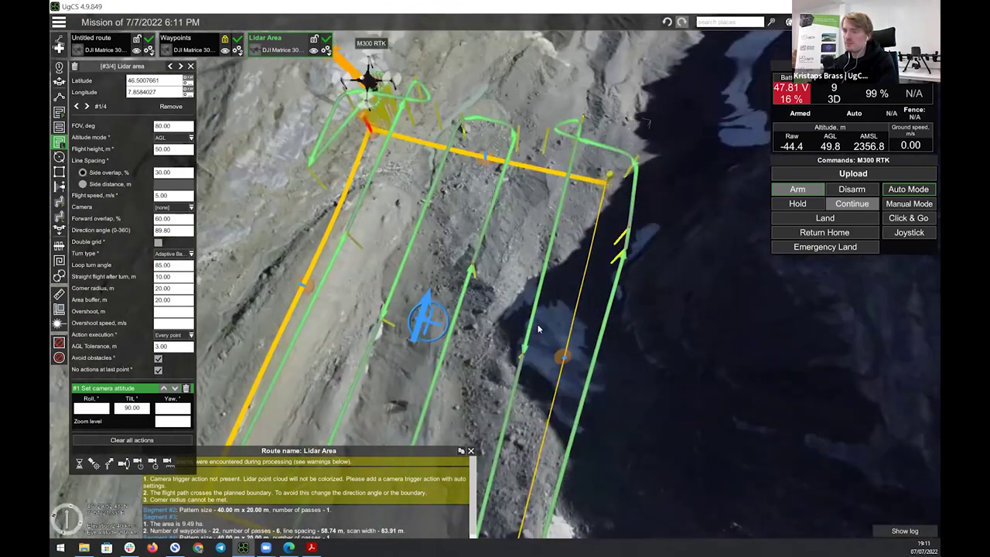
{"action": "right_click_drag", "start_coordinate": [475, 267], "coordinate": [445, 214]}
{"action": "scroll", "coordinate": [445, 215], "scroll_direction": "up", "scroll_amount": 4}
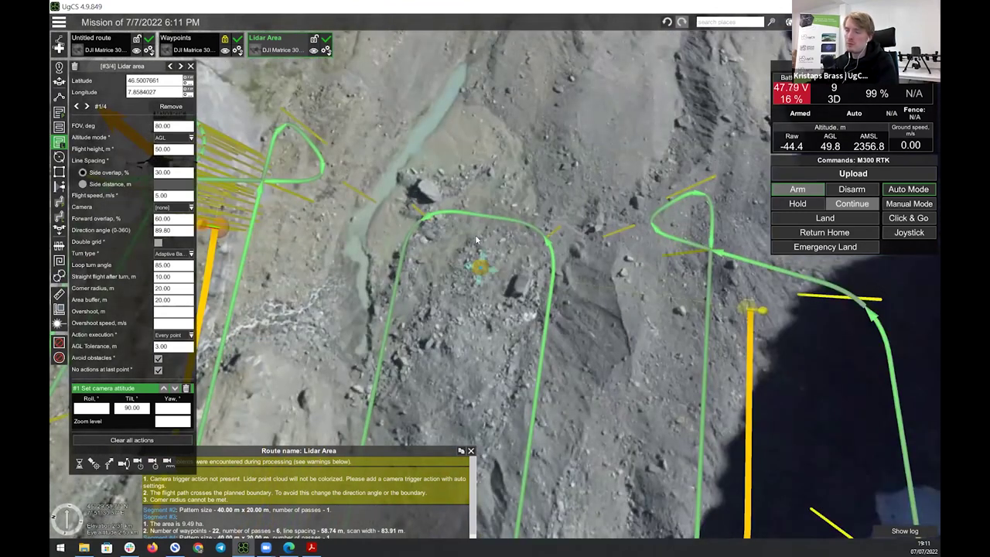
{"action": "scroll", "coordinate": [503, 293], "scroll_direction": "up", "scroll_amount": 2}
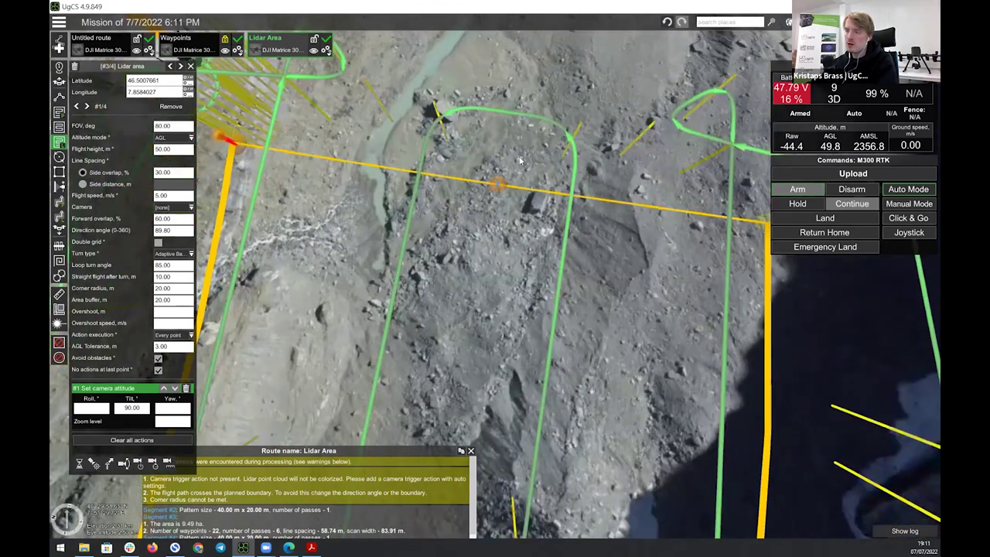
{"action": "scroll", "coordinate": [525, 252], "scroll_direction": "down", "scroll_amount": 3}
{"action": "scroll", "coordinate": [483, 291], "scroll_direction": "up", "scroll_amount": 2}
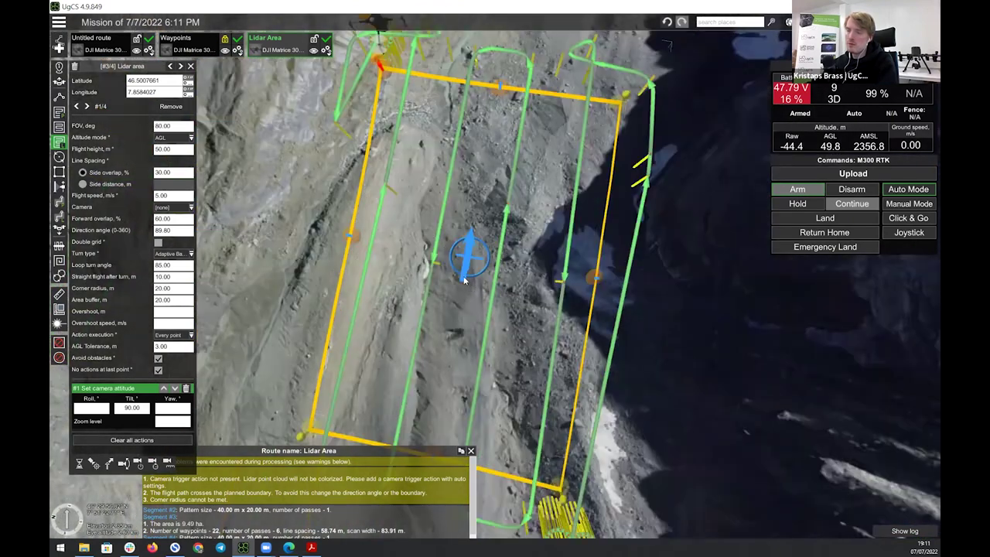
{"action": "key", "text": "Up"}
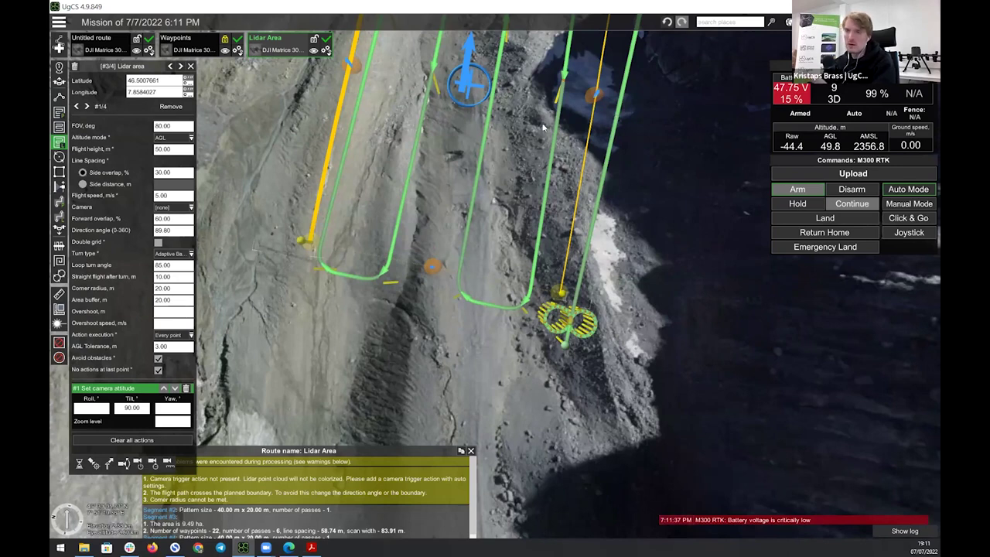
- Set the Lidar Area's overshoot to 10 m and inspect the turns beyond the area boundary
{"action": "right_click_drag", "start_coordinate": [649, 213], "coordinate": [170, 312]}
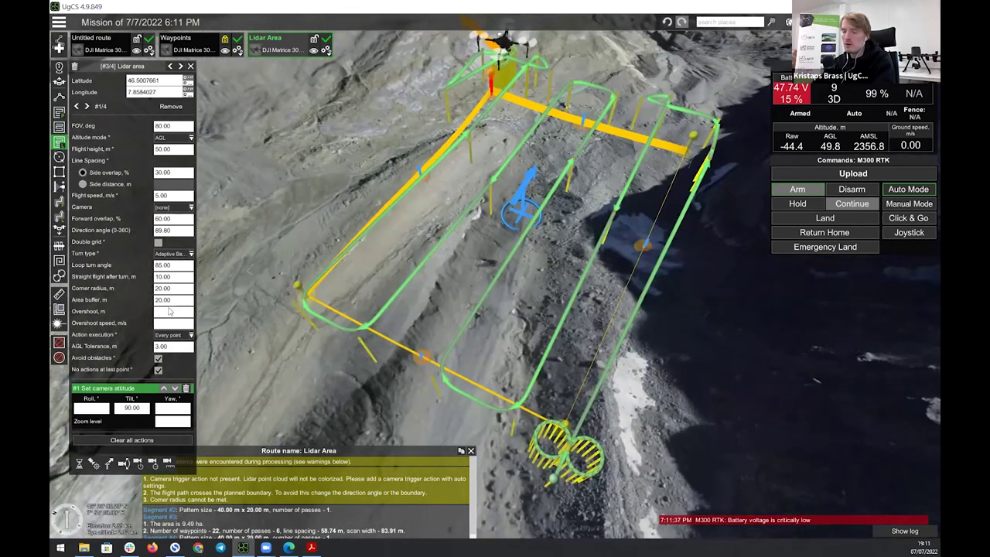
{"action": "key", "text": "Return"}
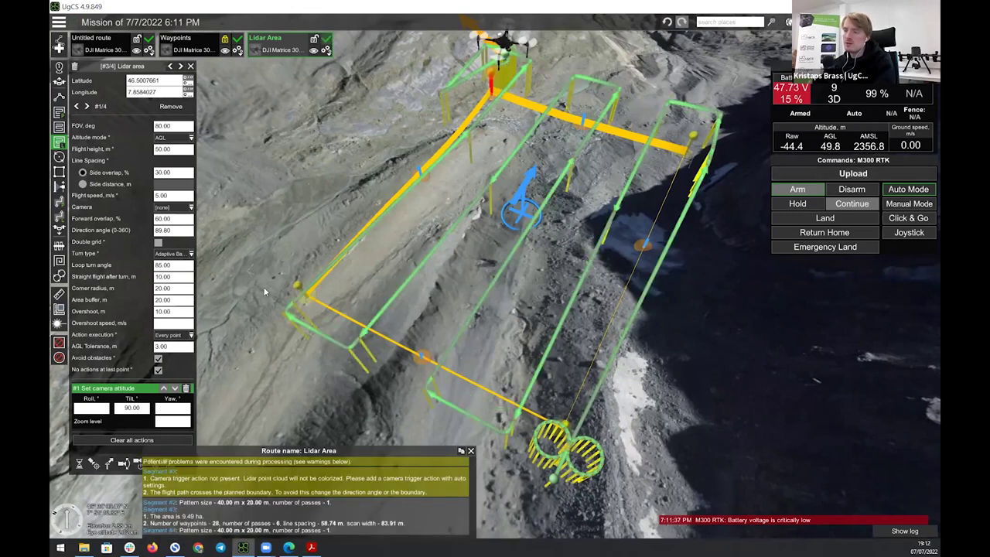
{"action": "right_click_drag", "start_coordinate": [442, 334], "coordinate": [616, 350]}
{"action": "scroll", "coordinate": [427, 315], "scroll_direction": "up", "scroll_amount": 5}
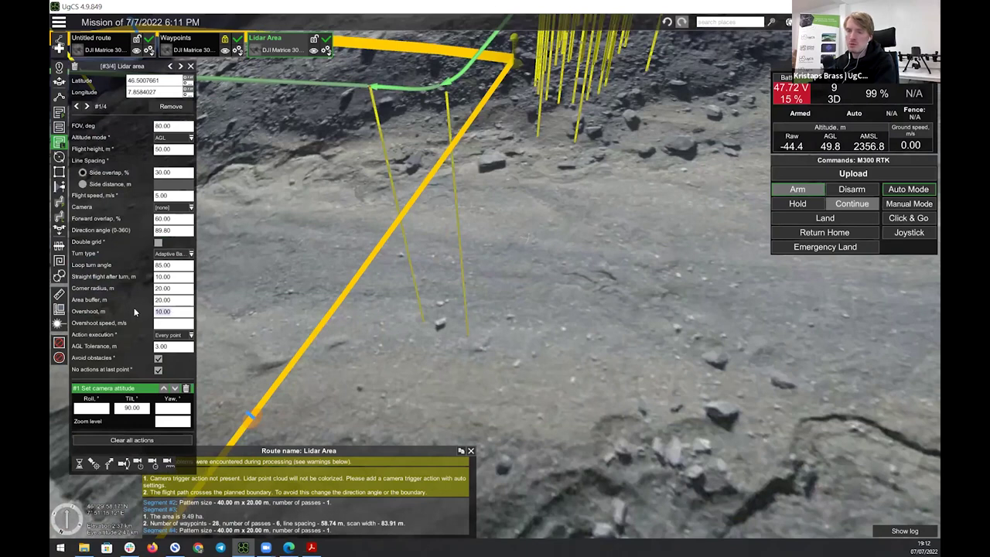
- Increase the Lidar Area's overshoot to 30 m and inspect how far the turns extend past the boundary
{"action": "type", "text": "30"}
{"action": "key", "text": "Return"}
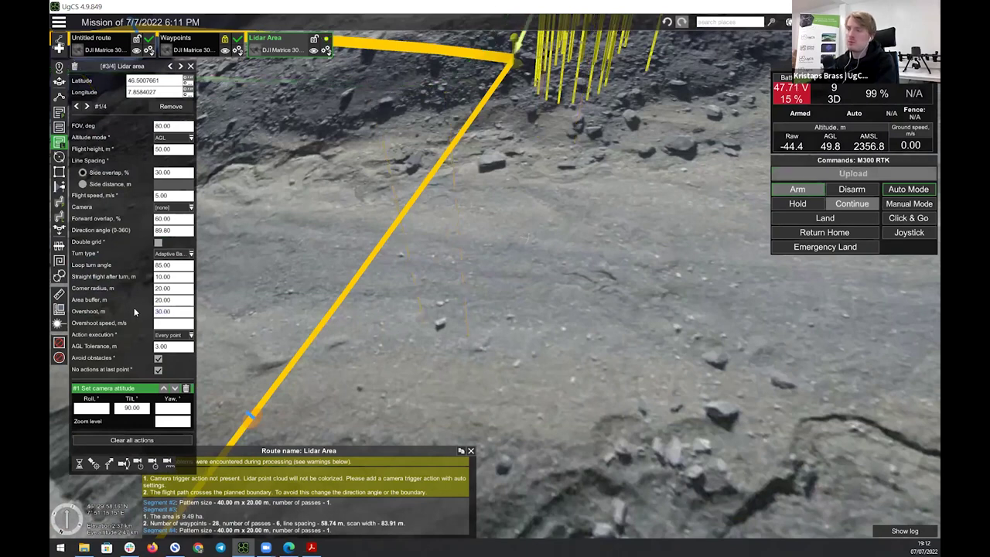
{"action": "scroll", "coordinate": [533, 226], "scroll_direction": "down", "scroll_amount": 5}
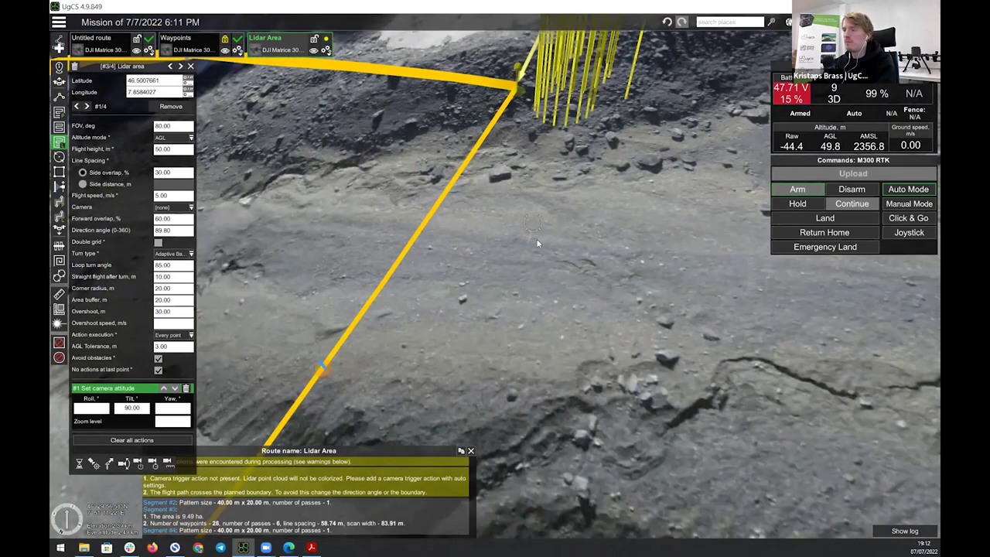
{"action": "scroll", "coordinate": [665, 274], "scroll_direction": "up", "scroll_amount": 3}
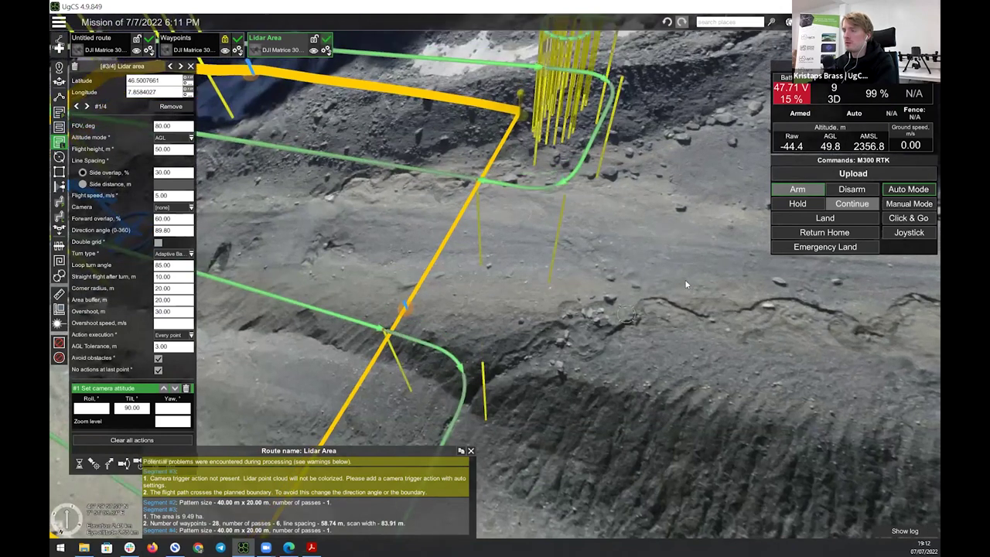
{"action": "scroll", "coordinate": [673, 272], "scroll_direction": "down", "scroll_amount": 3}
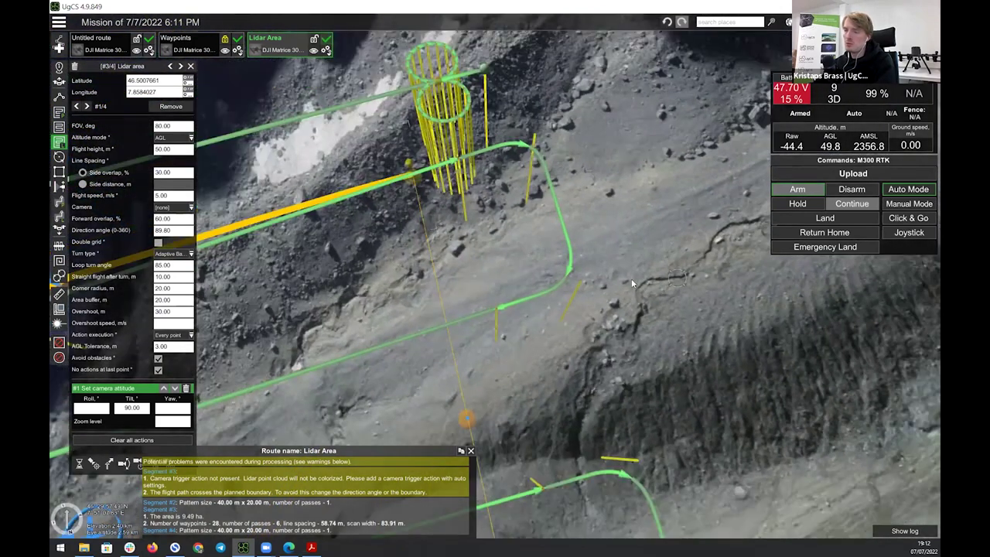
- Set the Lidar Area's overshoot speed to 2 m/s and inspect the turns at both ends of the area
{"action": "right_click_drag", "start_coordinate": [631, 279], "coordinate": [502, 267]}
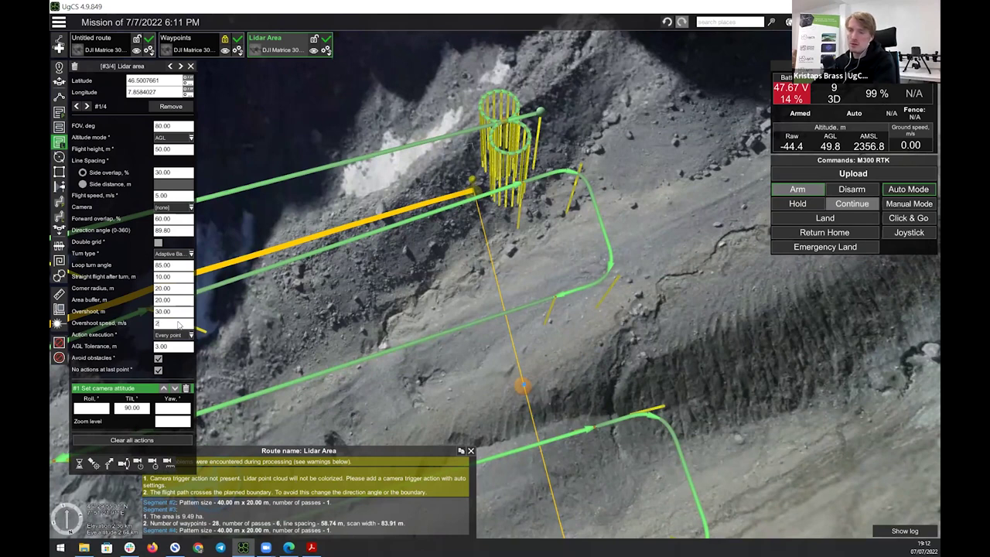
{"action": "key", "text": "Return"}
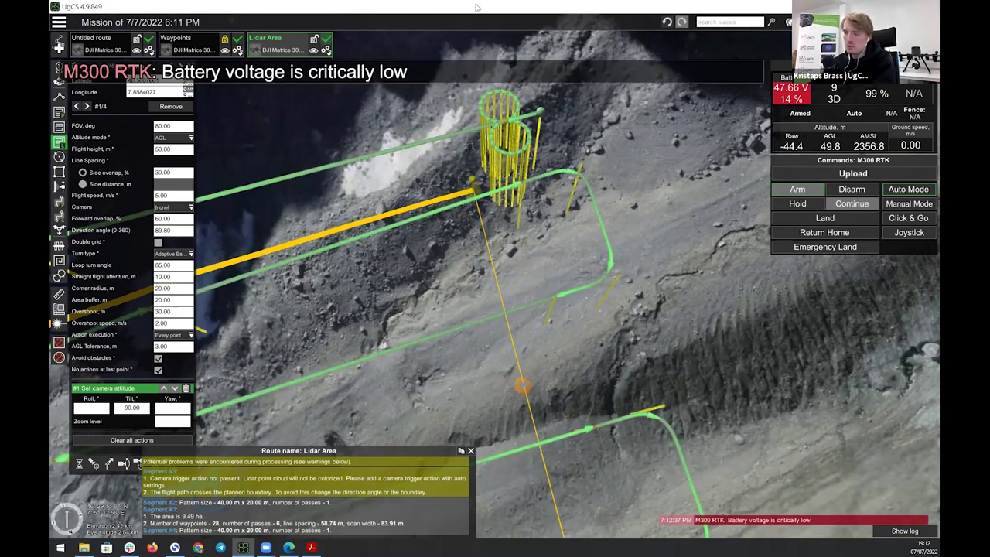
{"action": "left_click", "coordinate": [707, 84]}
{"action": "right_click_drag", "start_coordinate": [659, 203], "coordinate": [495, 303]}
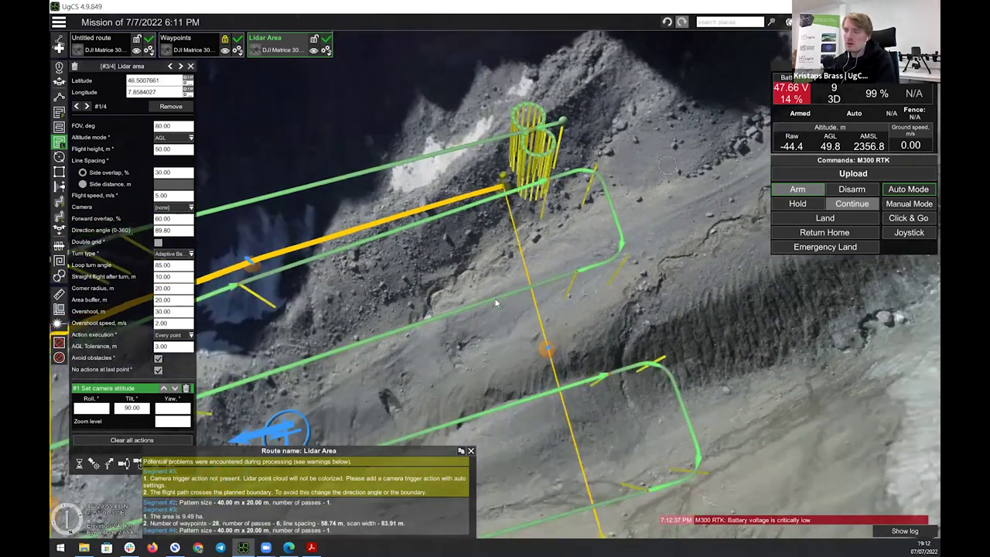
{"action": "scroll", "coordinate": [361, 336], "scroll_direction": "down", "scroll_amount": 3}
{"action": "right_click_drag", "start_coordinate": [361, 336], "coordinate": [429, 263]}
{"action": "scroll", "coordinate": [417, 255], "scroll_direction": "up", "scroll_amount": 2}
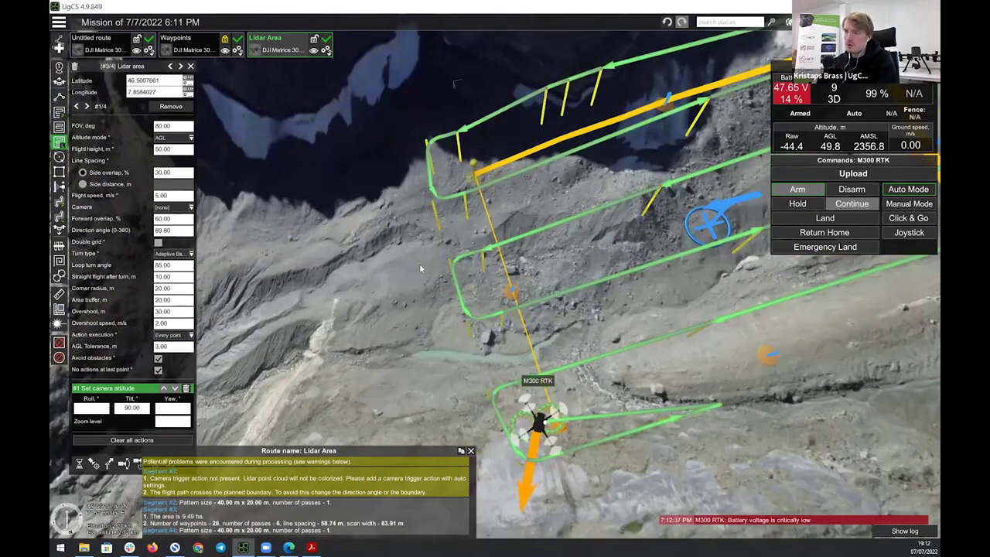
{"action": "scroll", "coordinate": [452, 265], "scroll_direction": "up", "scroll_amount": 1}
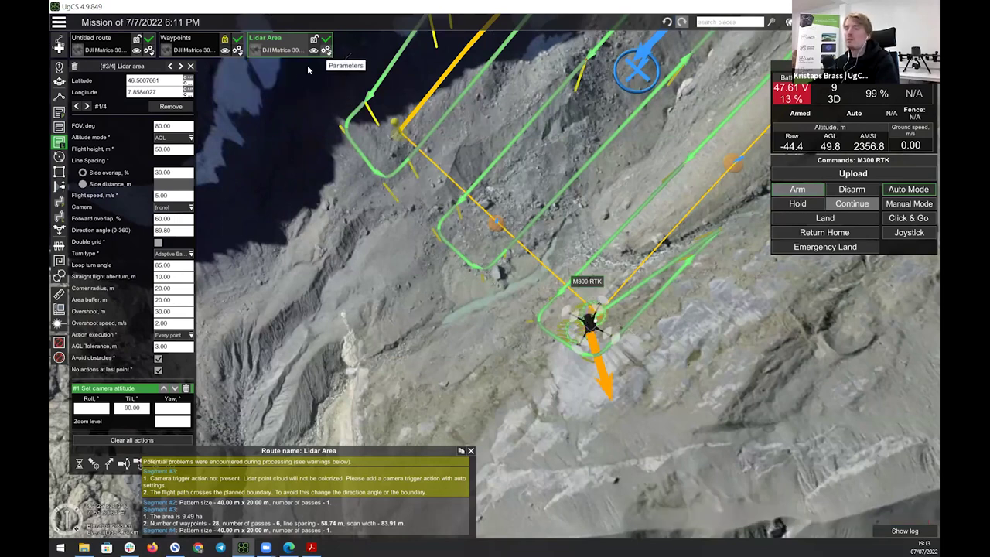
- Open the Lidar Area route's elevation profile and clear the overshoot value to compare the estimated duration and turns
{"action": "left_click", "coordinate": [325, 50]}
{"action": "left_click", "coordinate": [292, 84]}
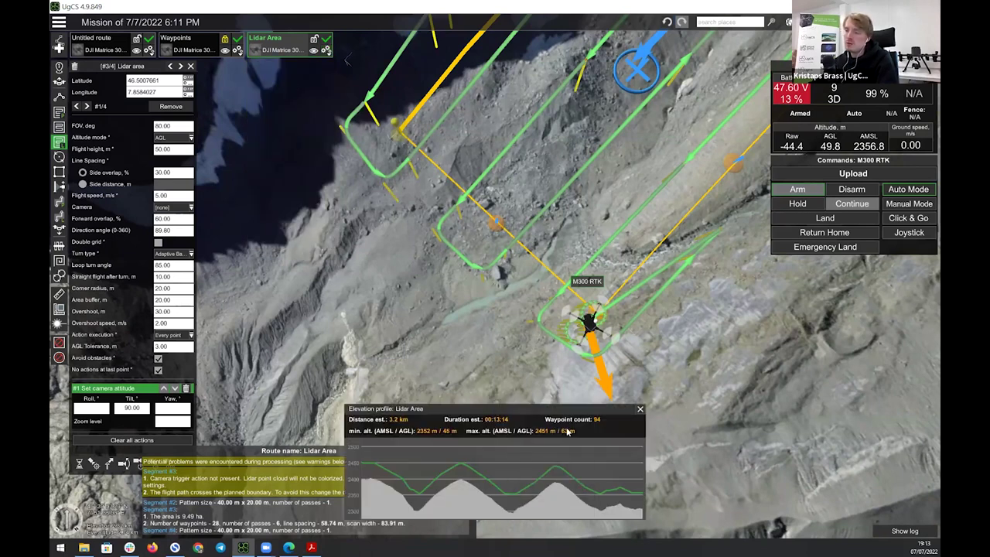
{"action": "left_click", "coordinate": [177, 314]}
{"action": "left_click_drag", "start_coordinate": [177, 313], "coordinate": [147, 310]}
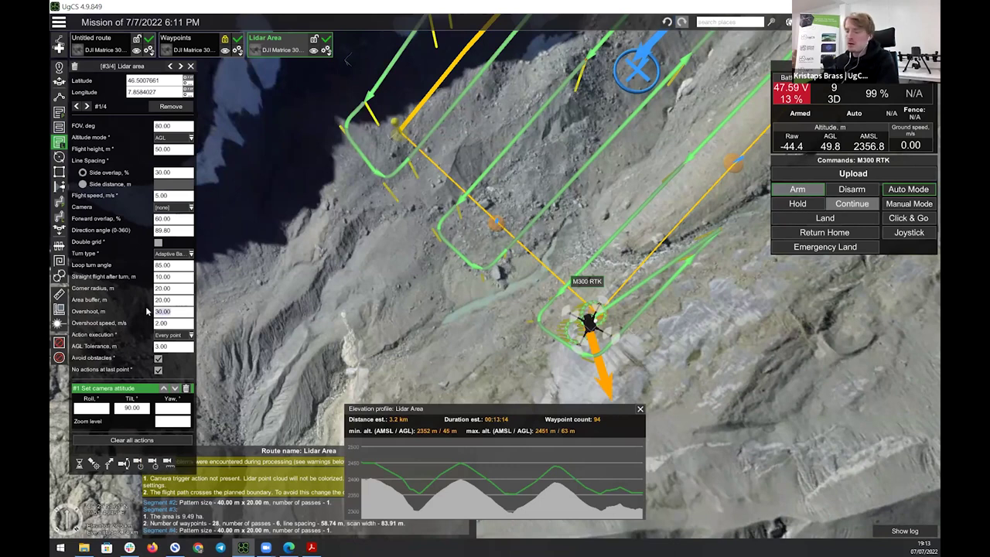
{"action": "key", "text": "BackSpace"}
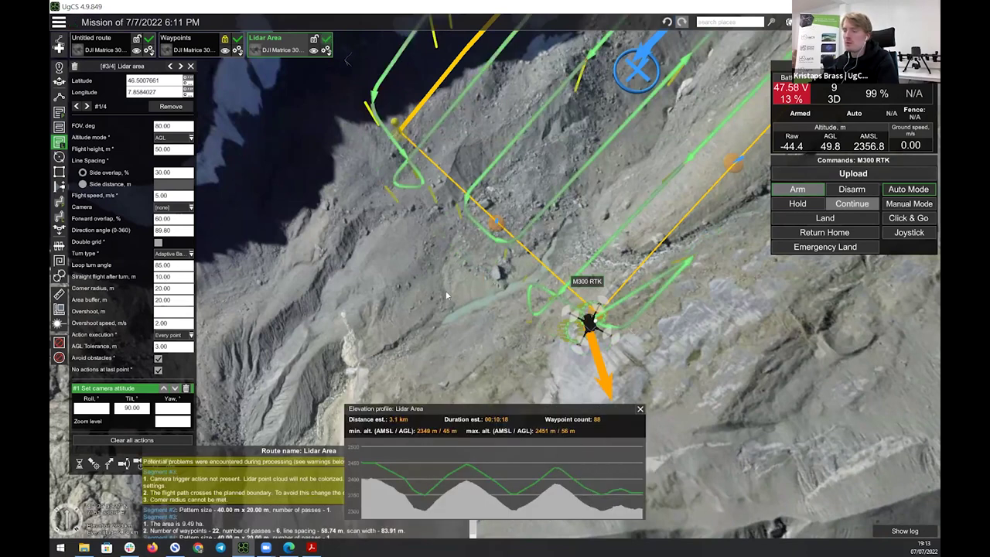
{"action": "right_click_drag", "start_coordinate": [473, 312], "coordinate": [588, 214]}
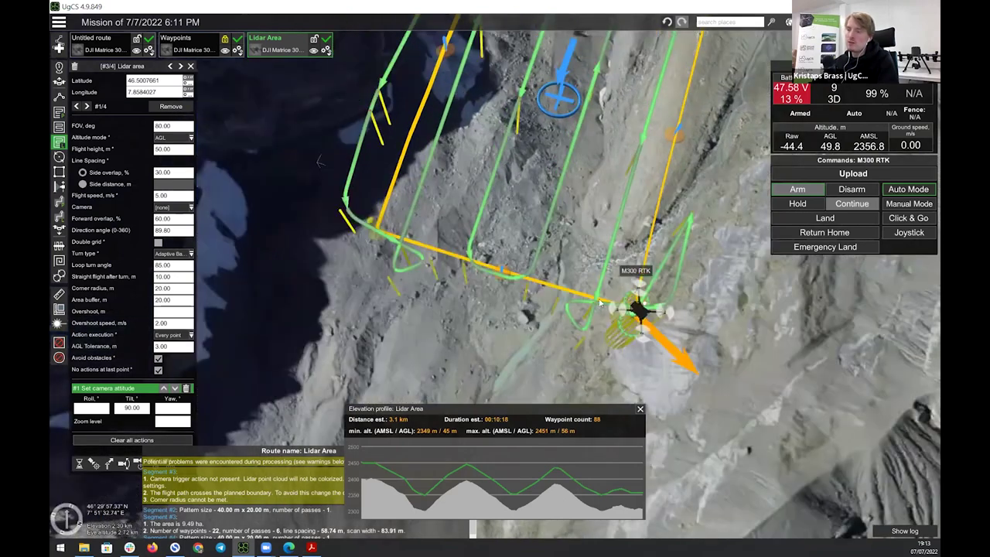
{"action": "scroll", "coordinate": [600, 303], "scroll_direction": "down", "scroll_amount": 5}
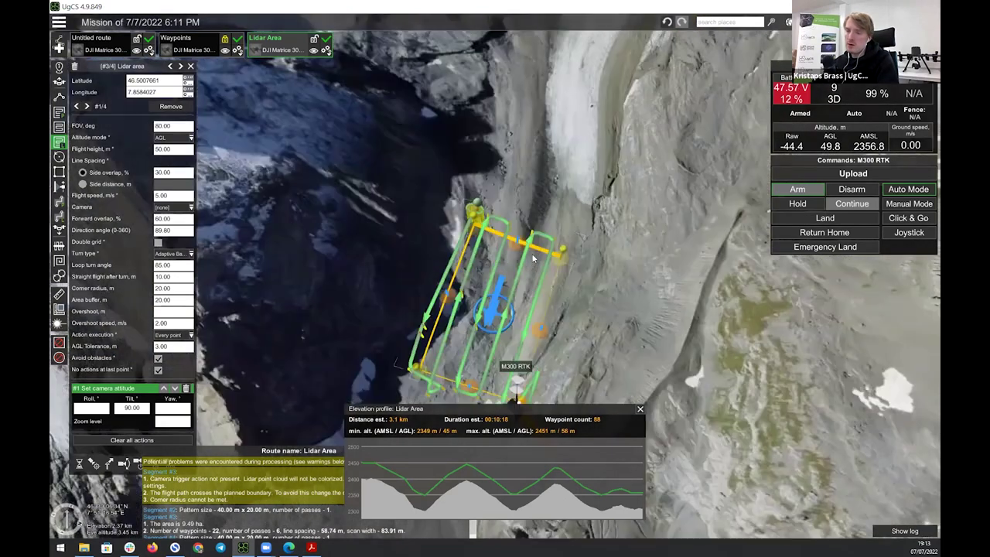
{"action": "scroll", "coordinate": [523, 236], "scroll_direction": "up", "scroll_amount": 4}
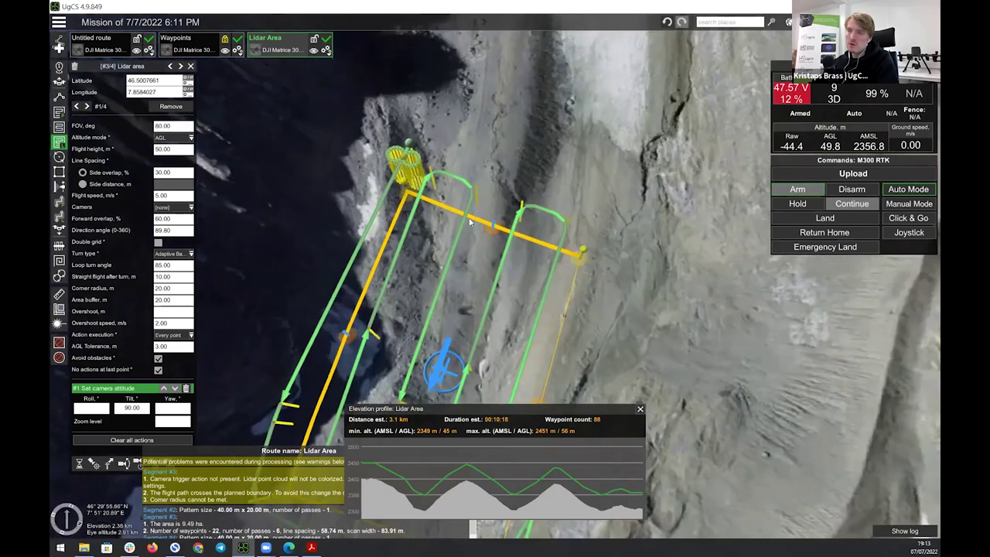
{"action": "scroll", "coordinate": [464, 227], "scroll_direction": "up", "scroll_amount": 3}
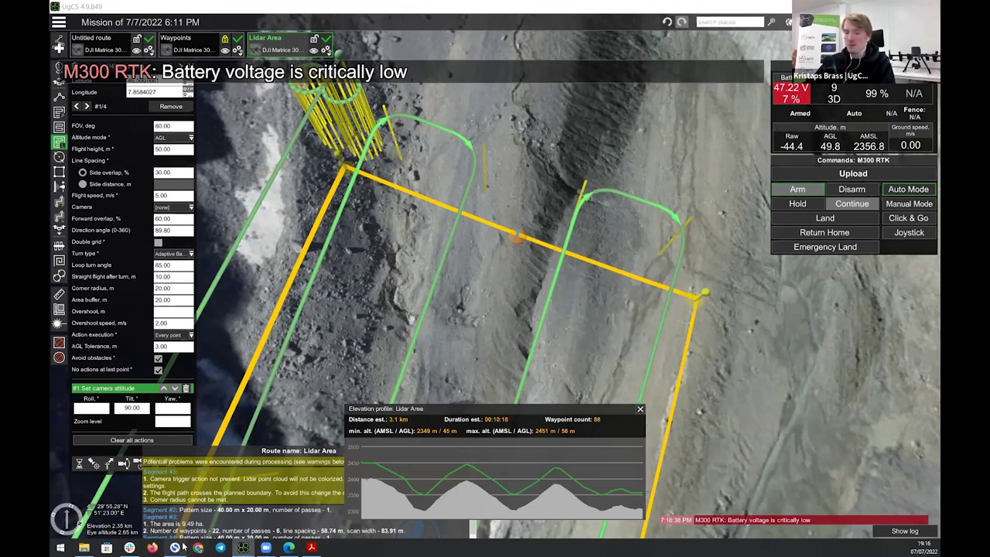
- Switch to the browser and review the UgCS license subscriptions and the UgCS EXPERT + LIDAR360 bundle listing
{"action": "left_click", "coordinate": [289, 547]}
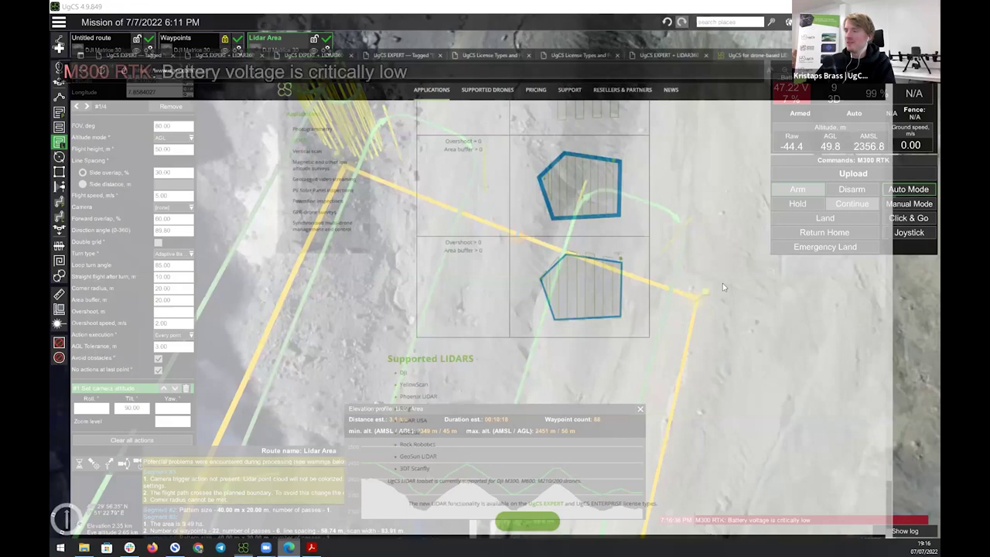
{"action": "left_click", "coordinate": [506, 7]}
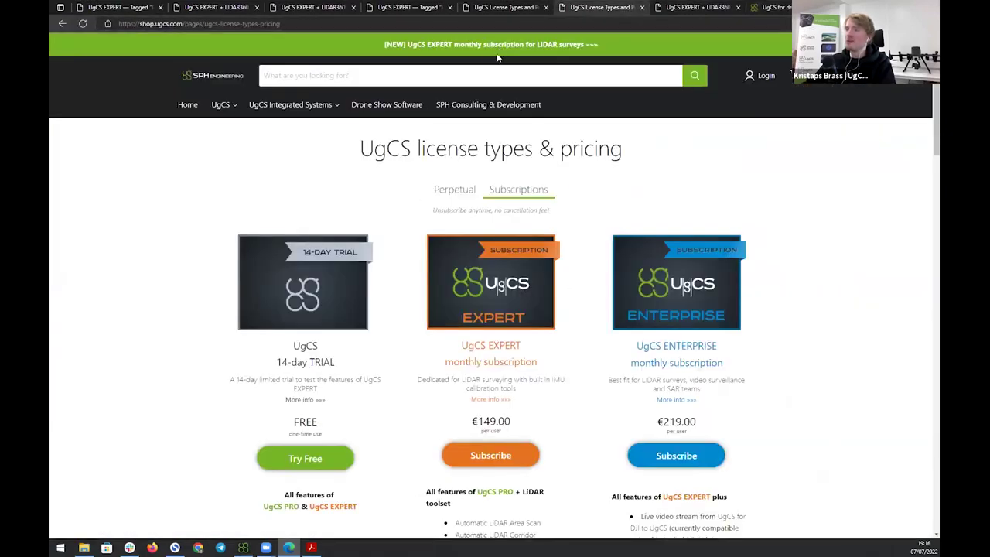
{"action": "left_click", "coordinate": [595, 7]}
{"action": "left_click", "coordinate": [302, 7]}
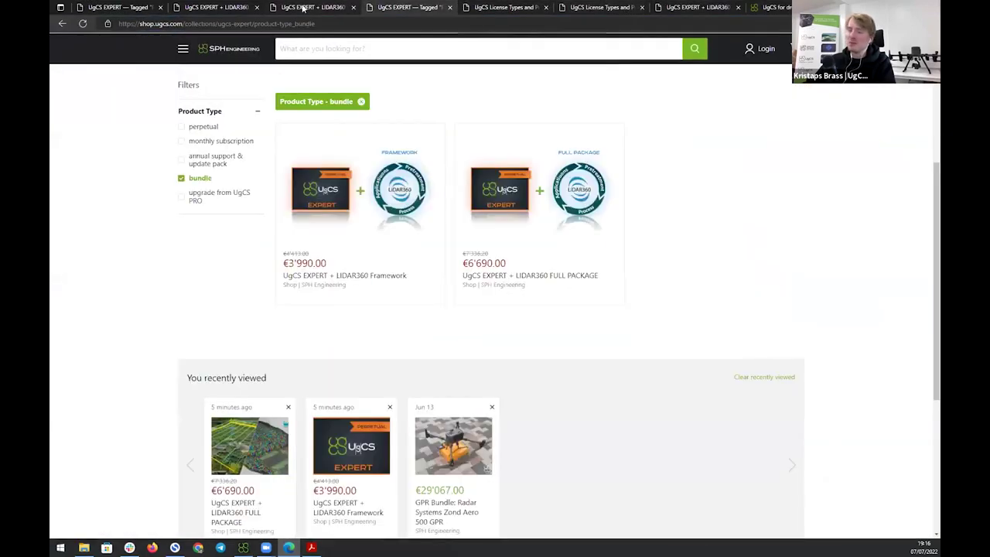
{"action": "left_click", "coordinate": [303, 7]}
{"action": "left_click", "coordinate": [394, 9]}
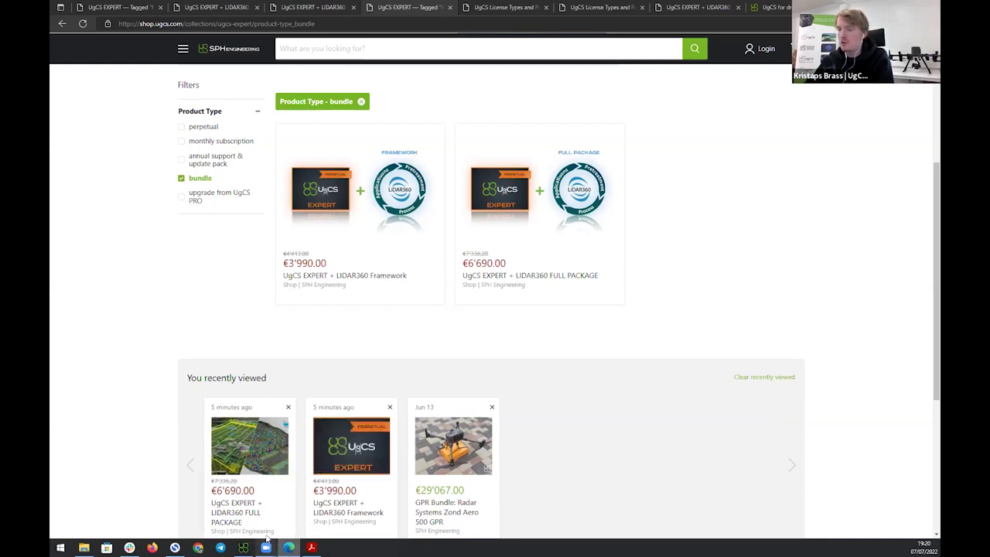
- Return to UgCS, close the elevation profile and examine the Lidar Area's passes, turns and calibration patterns from several angles
{"action": "left_click", "coordinate": [244, 547]}
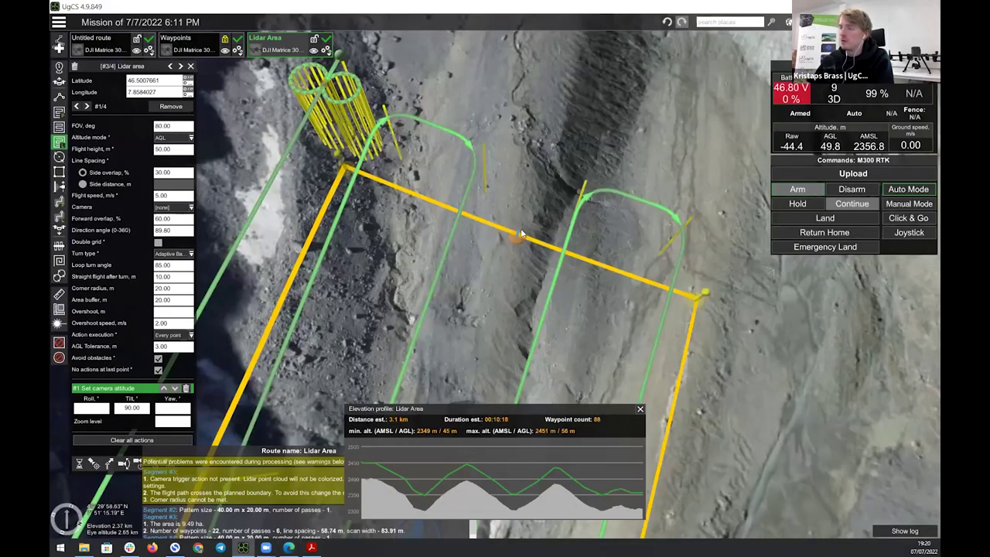
{"action": "scroll", "coordinate": [626, 396], "scroll_direction": "down", "scroll_amount": 2}
{"action": "scroll", "coordinate": [590, 367], "scroll_direction": "down", "scroll_amount": 3}
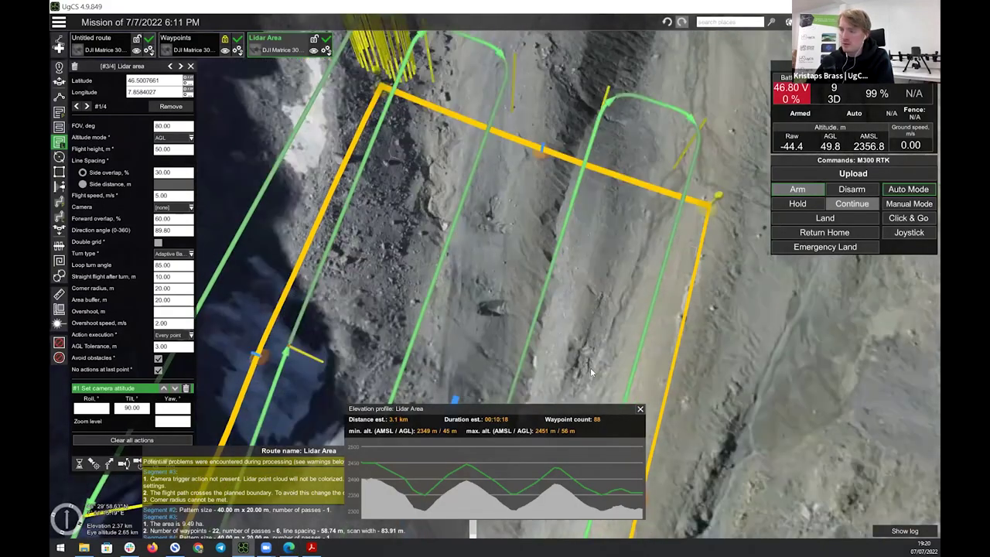
{"action": "scroll", "coordinate": [384, 350], "scroll_direction": "up", "scroll_amount": 3}
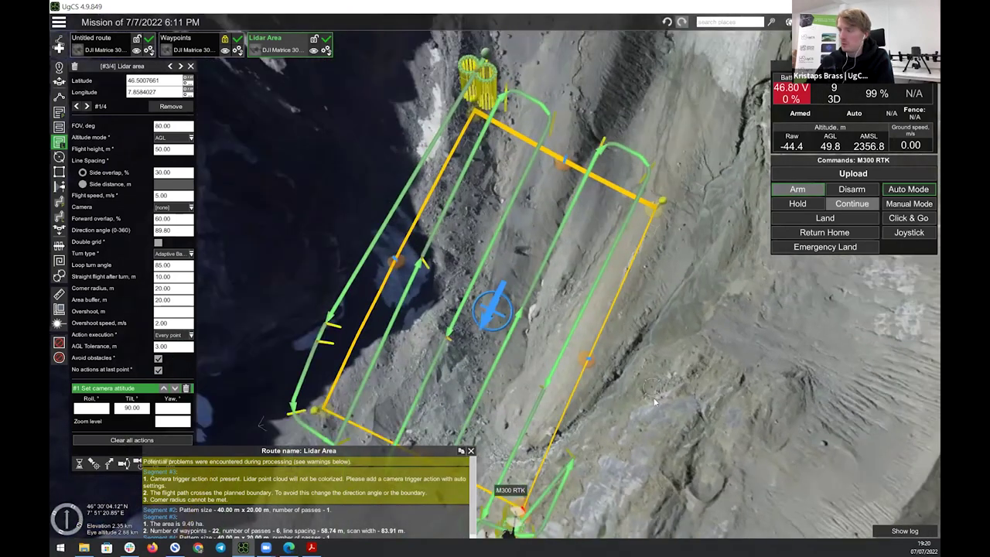
{"action": "right_click_drag", "start_coordinate": [385, 350], "coordinate": [567, 352]}
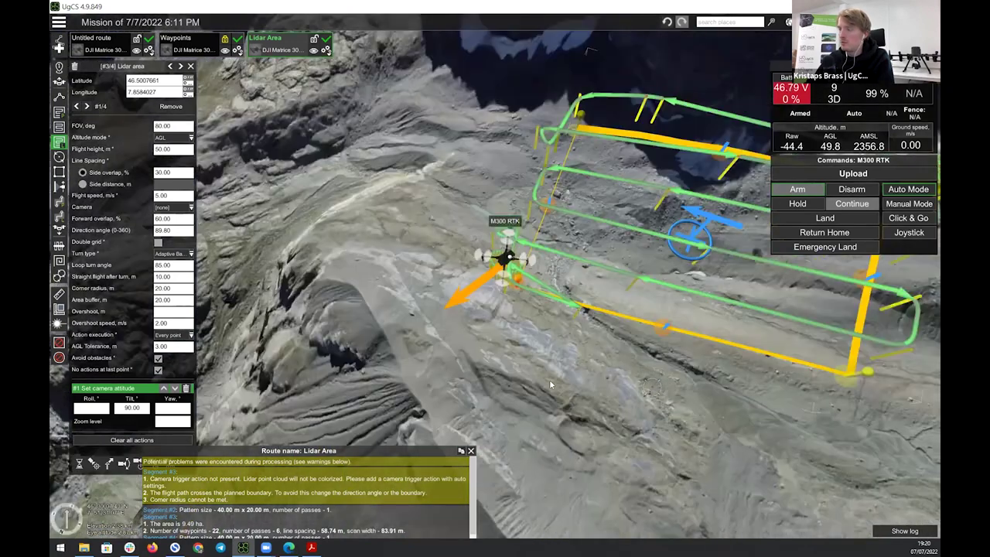
{"action": "scroll", "coordinate": [549, 378], "scroll_direction": "down", "scroll_amount": 2}
{"action": "scroll", "coordinate": [648, 428], "scroll_direction": "down", "scroll_amount": 2}
{"action": "right_click_drag", "start_coordinate": [659, 396], "coordinate": [641, 382]}
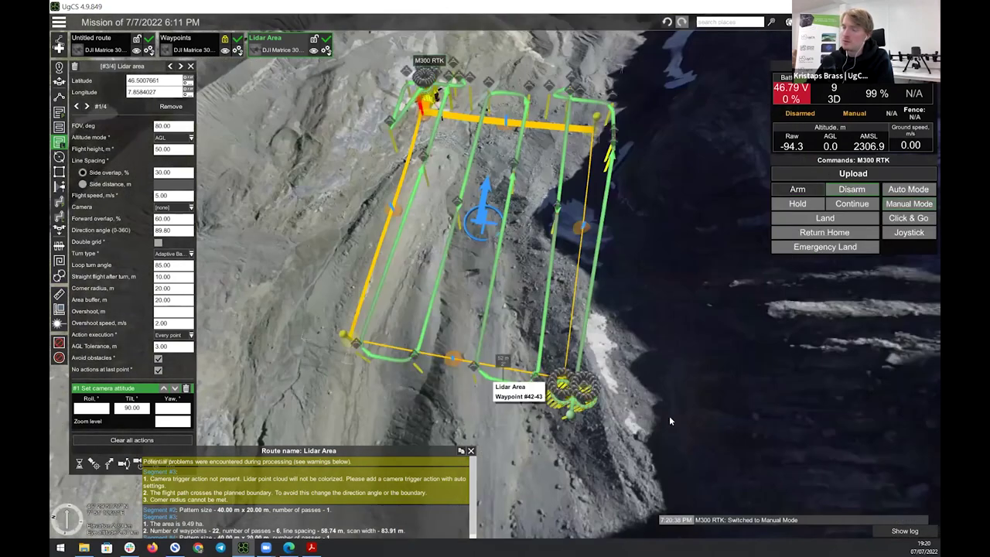
{"action": "scroll", "coordinate": [494, 341], "scroll_direction": "up", "scroll_amount": 2}
{"action": "scroll", "coordinate": [507, 302], "scroll_direction": "up", "scroll_amount": 2}
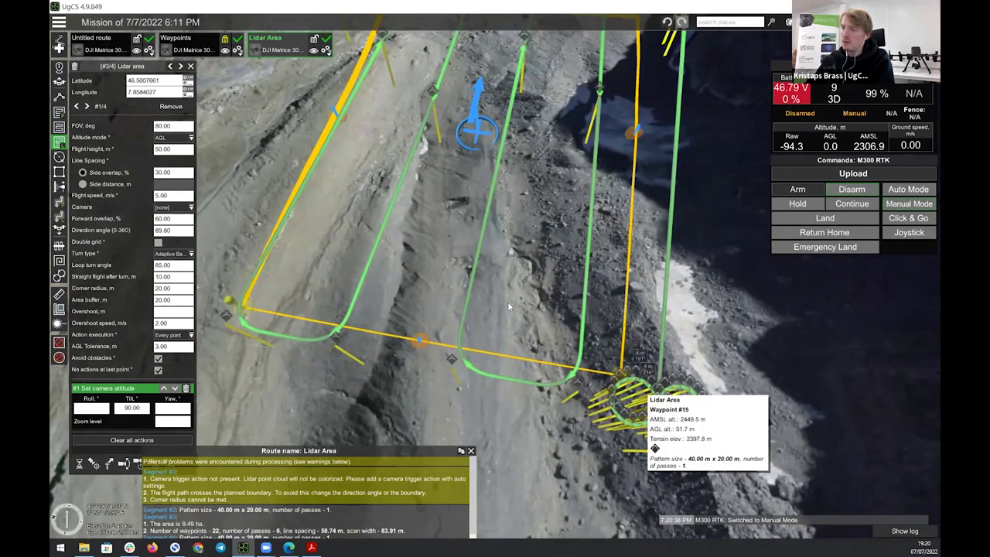
{"action": "right_click_drag", "start_coordinate": [534, 260], "coordinate": [544, 247]}
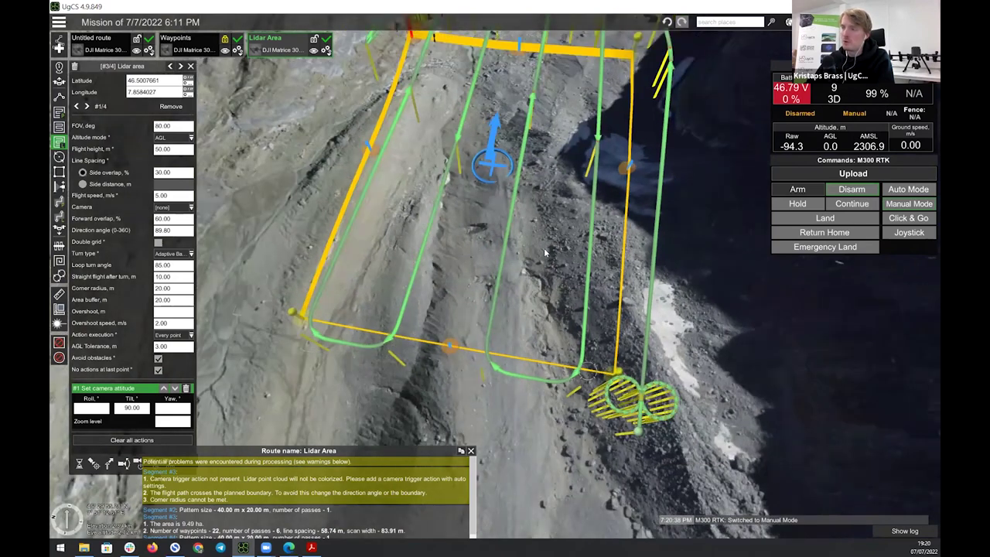
{"action": "scroll", "coordinate": [544, 247], "scroll_direction": "down", "scroll_amount": 4}
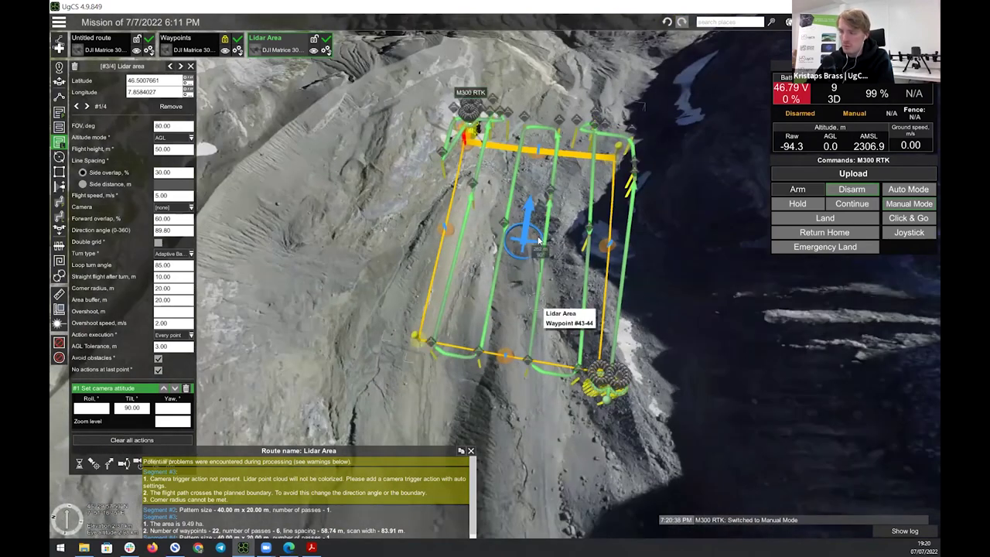
{"action": "scroll", "coordinate": [539, 241], "scroll_direction": "up", "scroll_amount": 3}
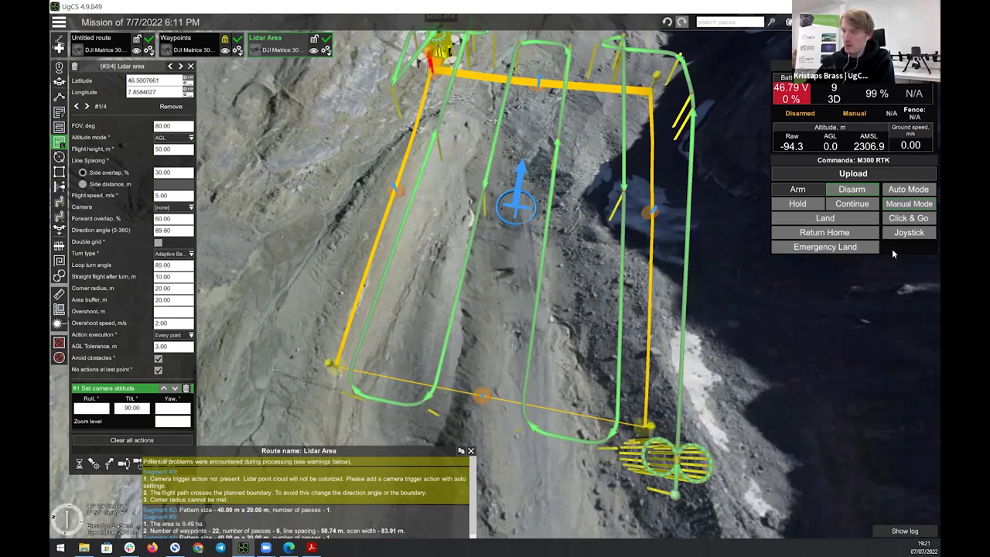
- Open the M300 RTK route upload options, review the starting waypoint choices and cancel the upload
{"action": "left_click", "coordinate": [836, 181]}
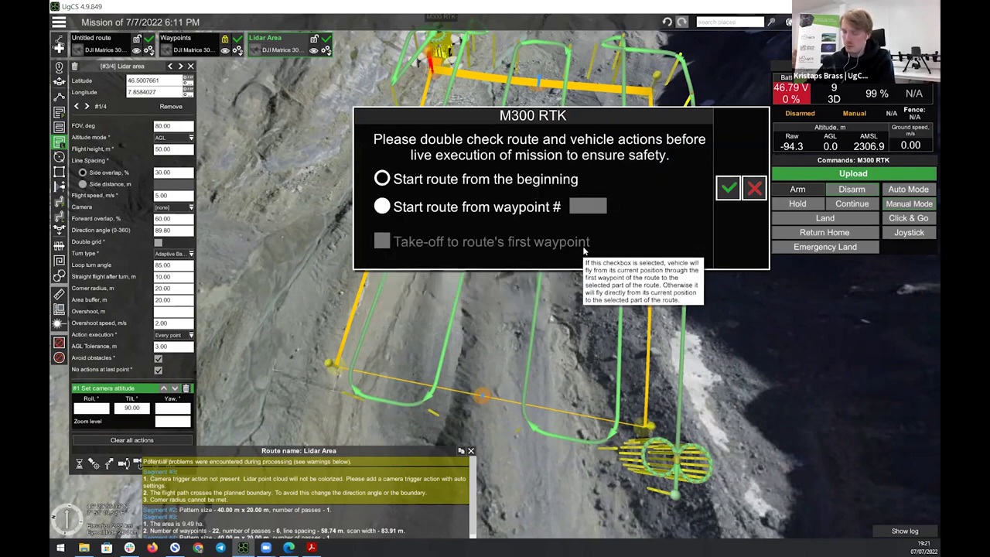
{"action": "mouse_move", "coordinate": [633, 458]}
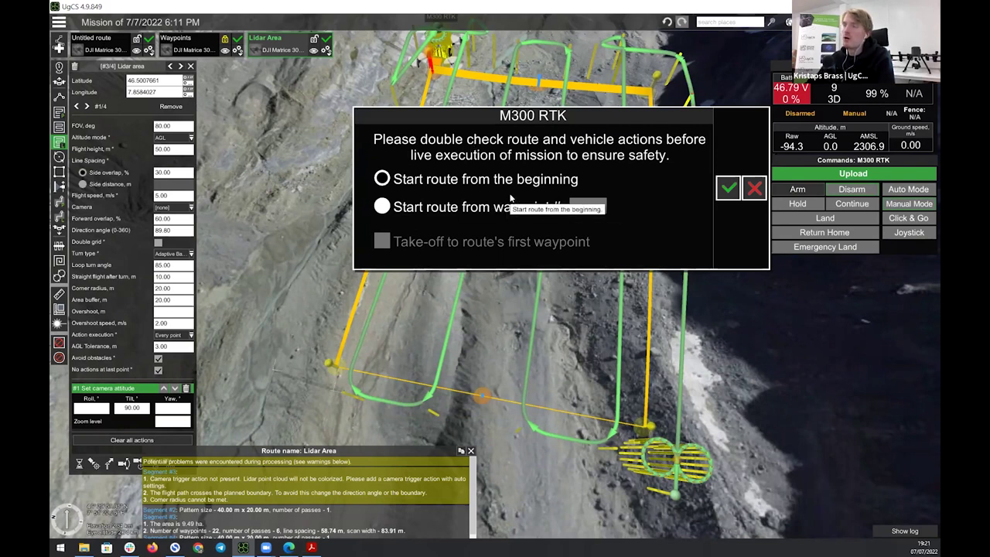
{"action": "left_click", "coordinate": [754, 186]}
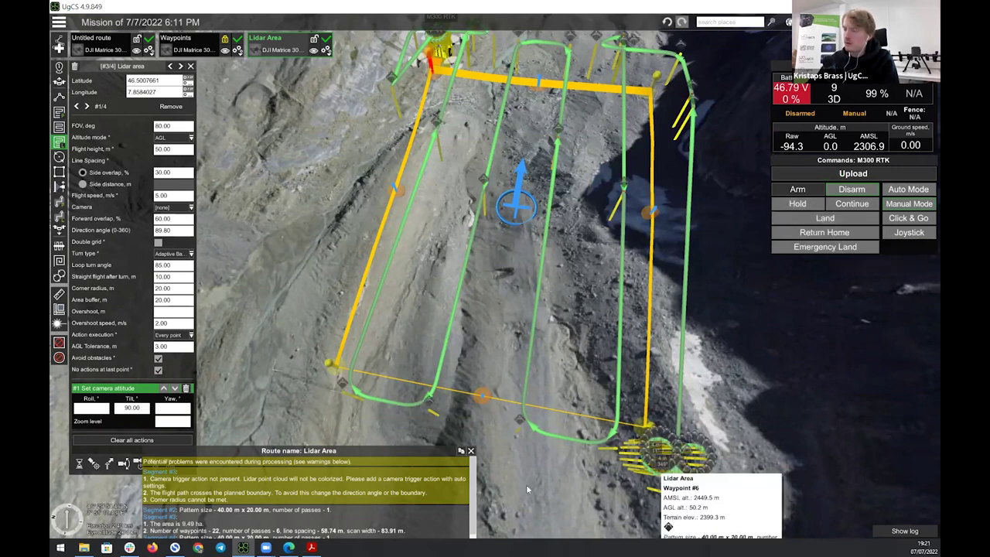
- Switch to the webinar PDF in Acrobat Reader and show page 8 with the Eight and U calibration pattern examples
{"action": "left_click", "coordinate": [310, 548]}
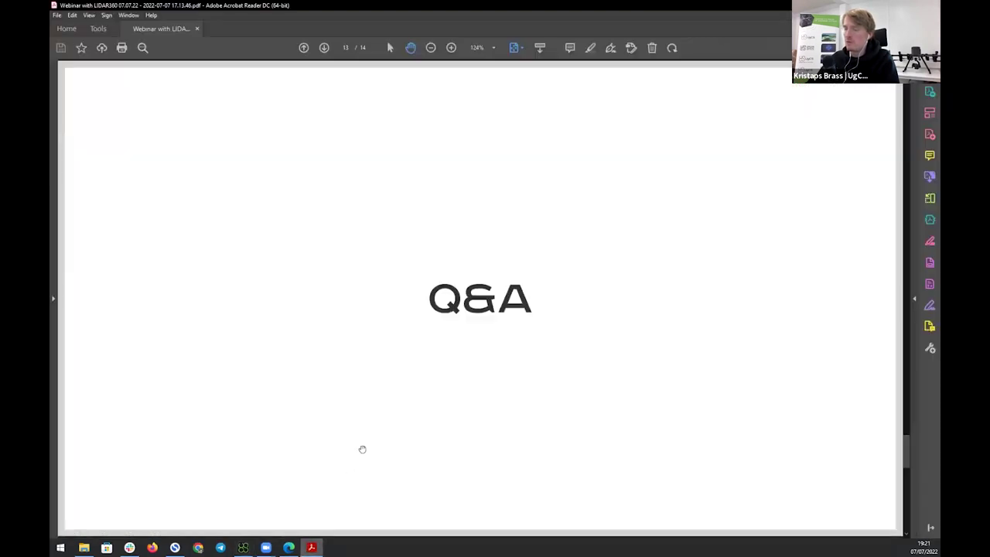
{"action": "key", "text": "Home"}
{"action": "key", "text": "Page_Down"}
{"action": "key", "text": "Page_Down"}
{"action": "key", "text": "Page_Down"}
{"action": "key", "text": "Page_Down"}
{"action": "key", "text": "Page_Down"}
{"action": "key", "text": "Page_Down"}
{"action": "key", "text": "Page_Down"}
{"action": "key", "text": "Page_Down"}
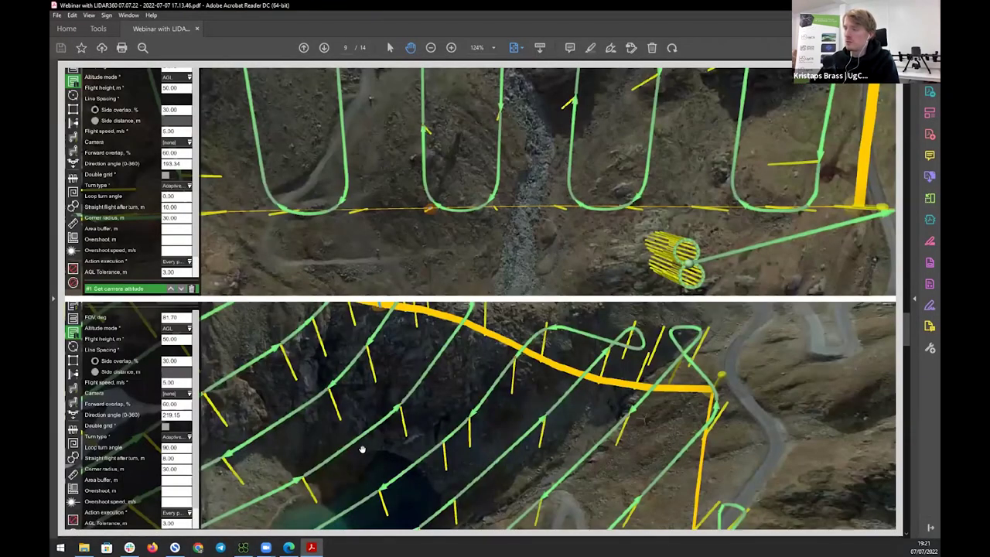
{"action": "key", "text": "Page_Up"}
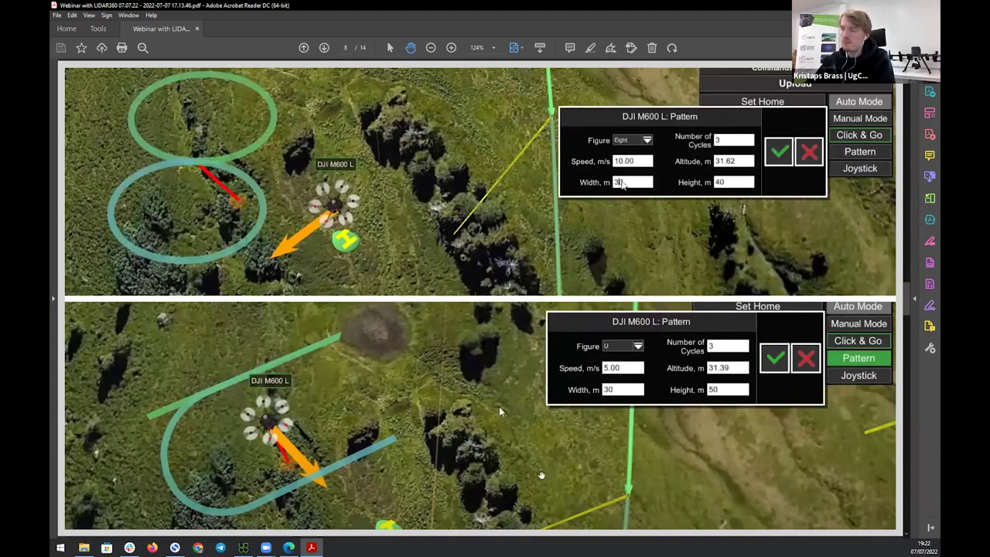
- Switch to the browser and review the UgCS EXPERT shop page's LiDAR toolset description, UgCS product categories and LIDAR360 bundle listing
{"action": "mouse_move", "coordinate": [289, 546]}
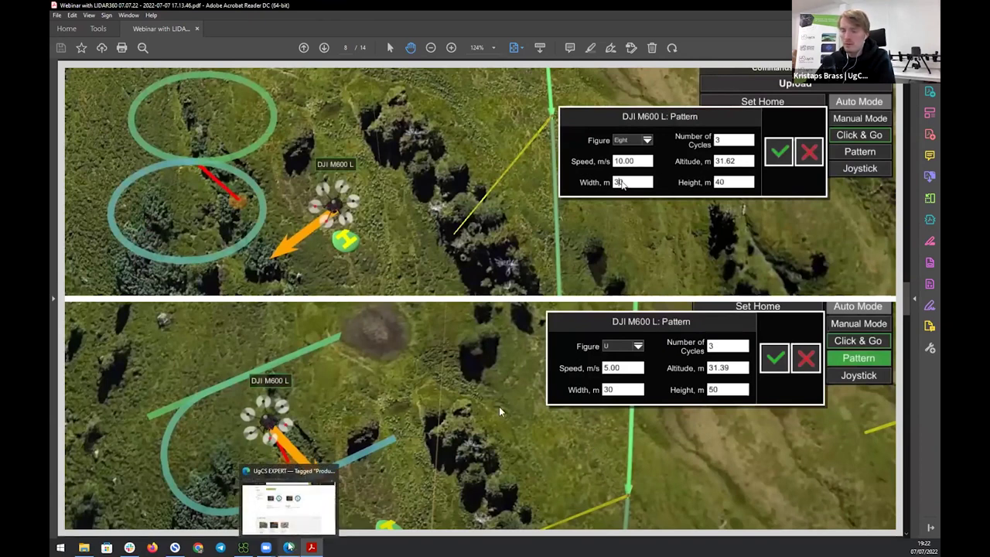
{"action": "left_click", "coordinate": [268, 547]}
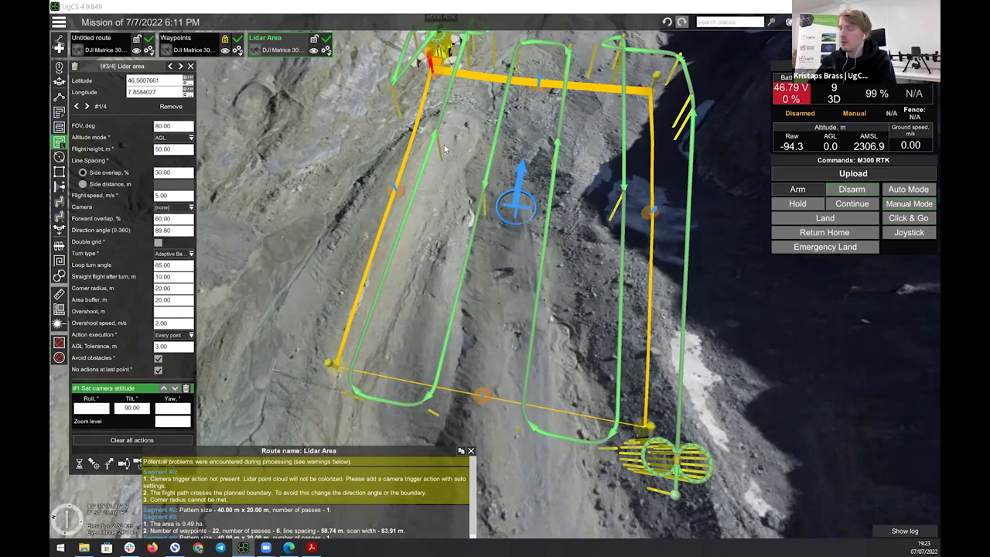
{"action": "left_click", "coordinate": [291, 548]}
{"action": "scroll", "coordinate": [630, 218], "scroll_direction": "up", "scroll_amount": 3}
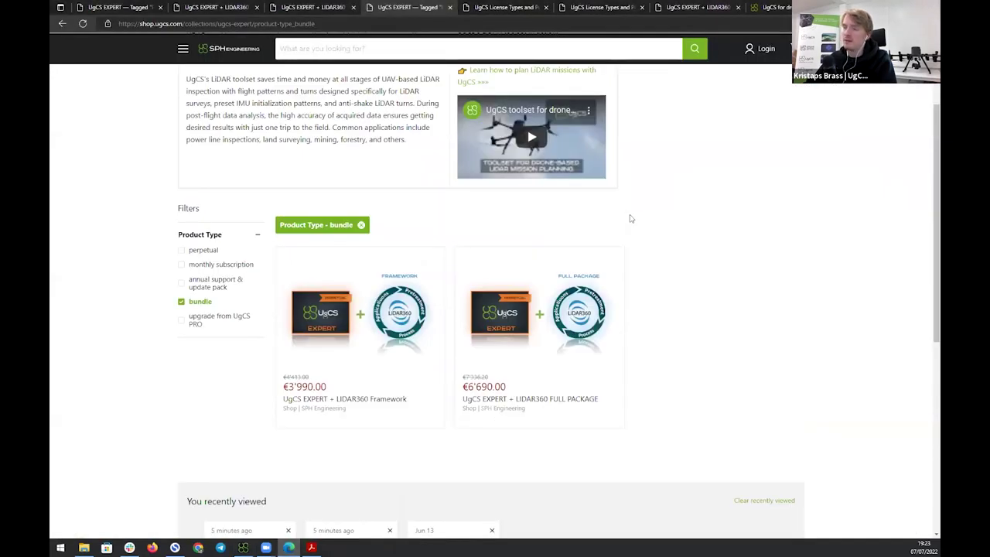
{"action": "scroll", "coordinate": [630, 219], "scroll_direction": "up", "scroll_amount": 2}
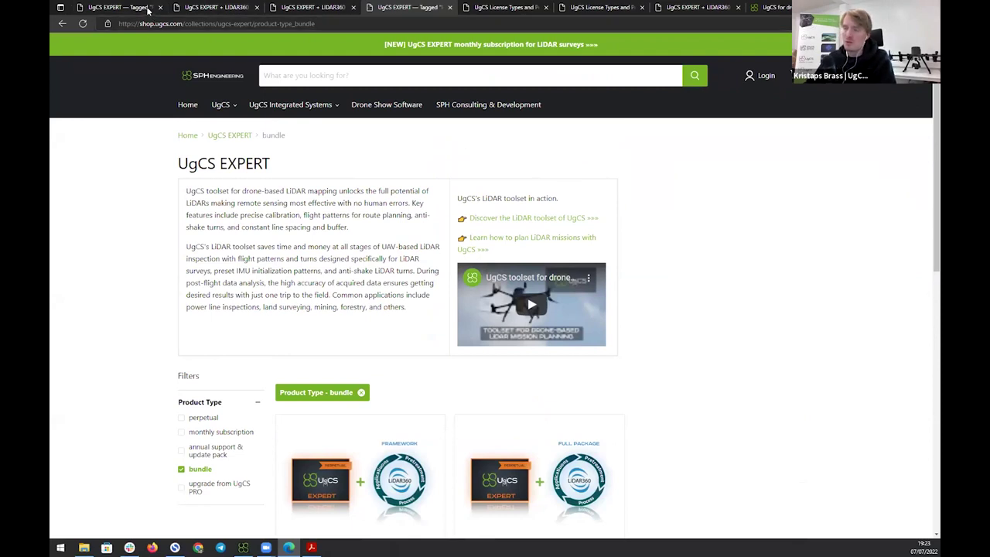
{"action": "mouse_move", "coordinate": [225, 104]}
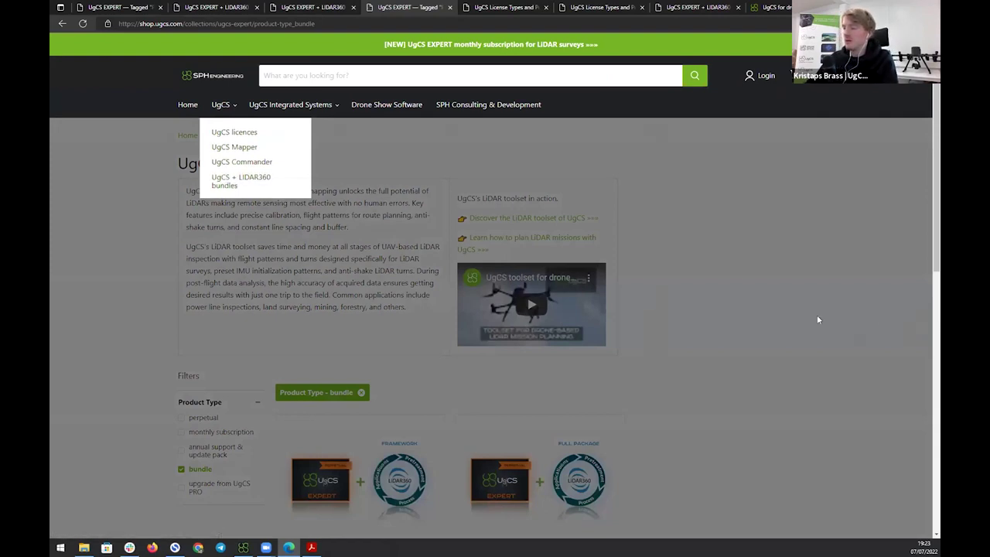
{"action": "scroll", "coordinate": [817, 315], "scroll_direction": "down", "scroll_amount": 4}
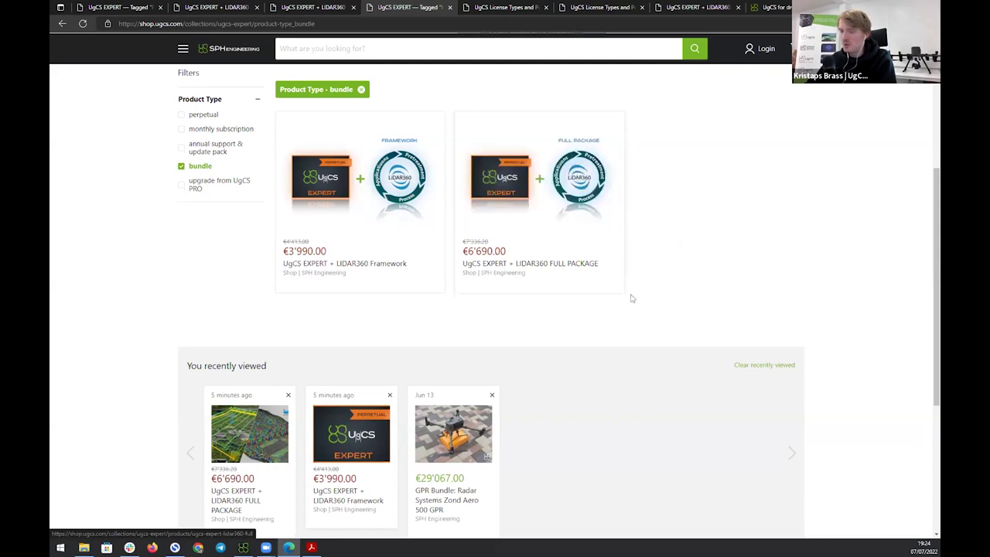
- Return to the webinar PDF, go through the closing slides and show page 12 with the shop.ugcs.com address
{"action": "key", "text": "alt+Tab"}
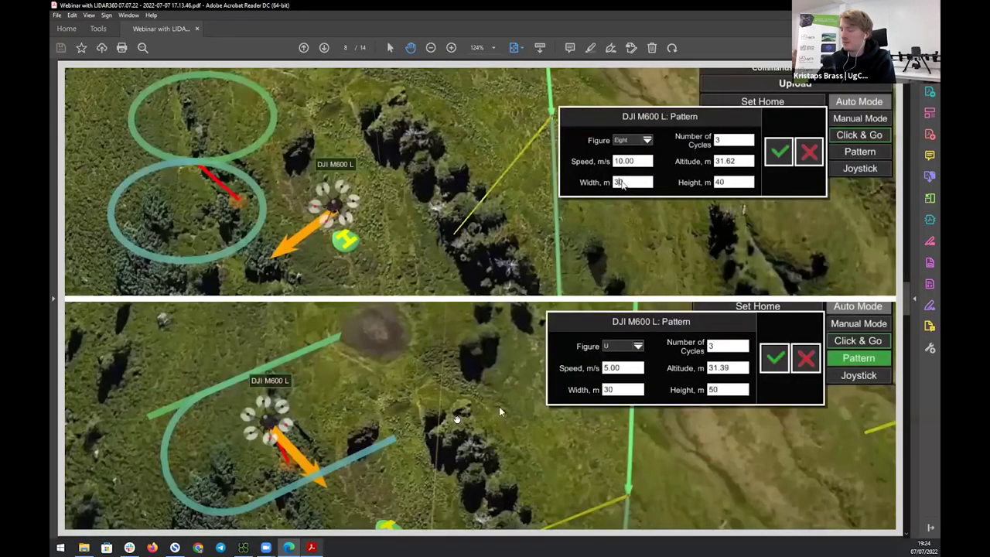
{"action": "key", "text": "Right"}
{"action": "key", "text": "Right"}
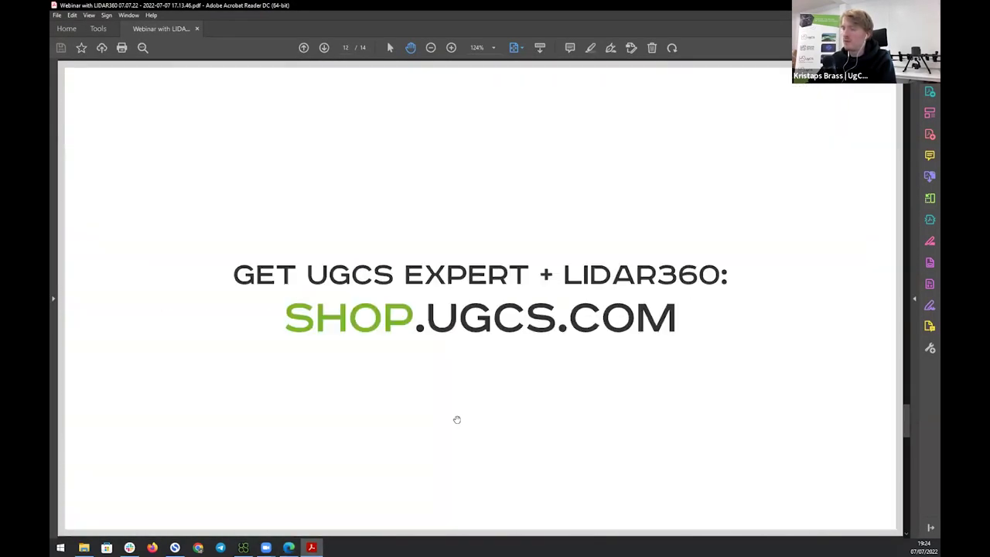
{"action": "key", "text": "Right"}
{"action": "key", "text": "Right"}
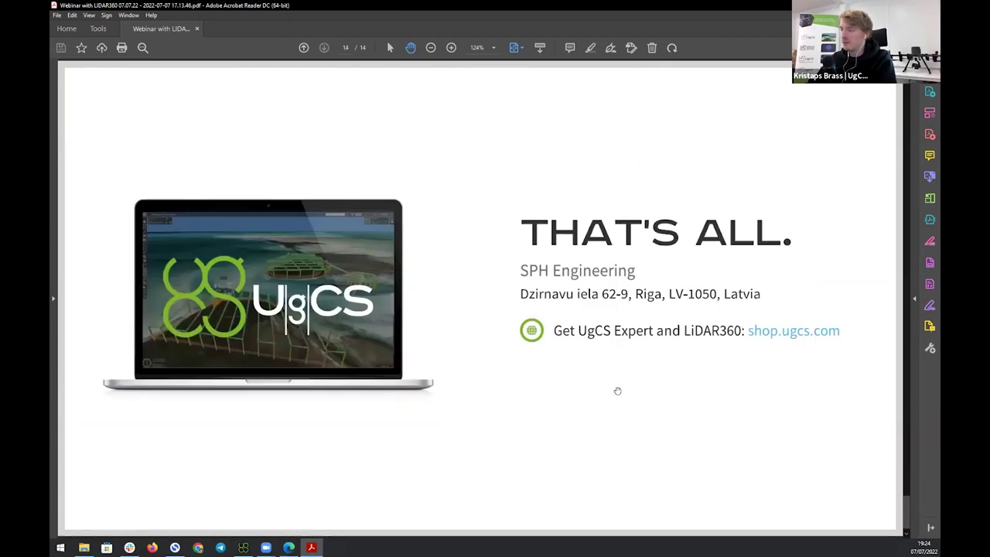
{"action": "key", "text": "Left"}
{"action": "key", "text": "Left"}
{"action": "key", "text": "Left"}
{"action": "key", "text": "Right"}
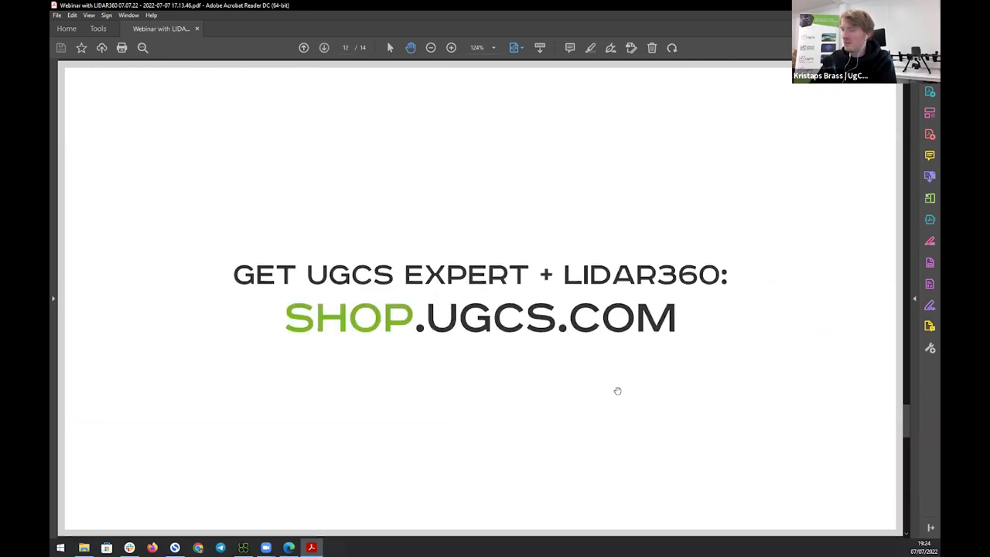